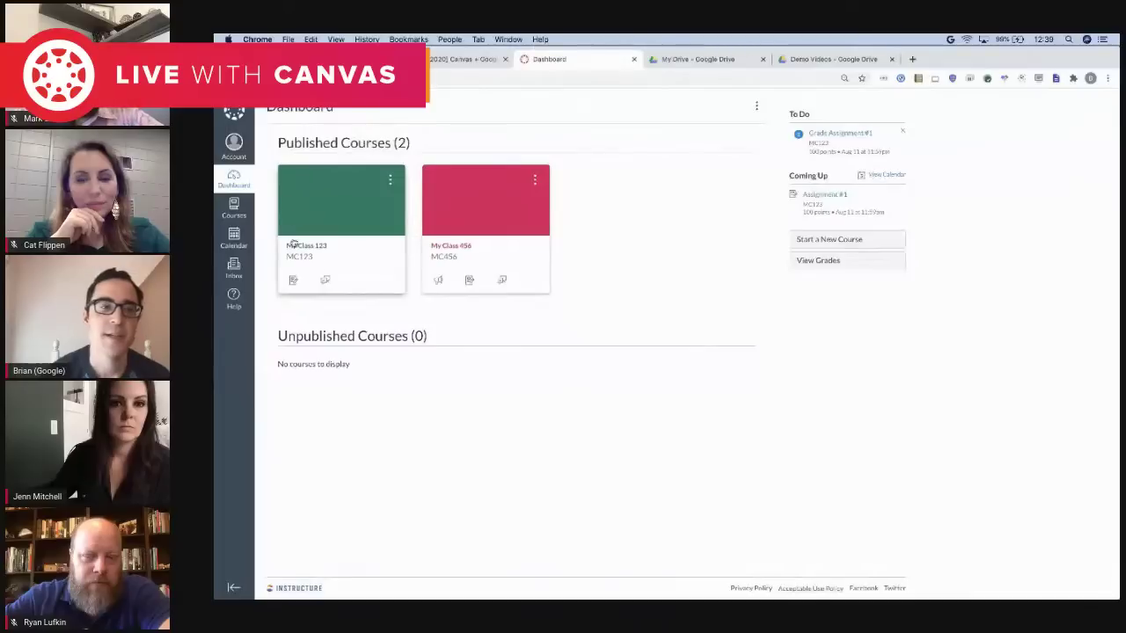
Step: Open the My Class 123 course and start a new assignment named "Assignment #2"
{"action": "left_click", "coordinate": [307, 252]}
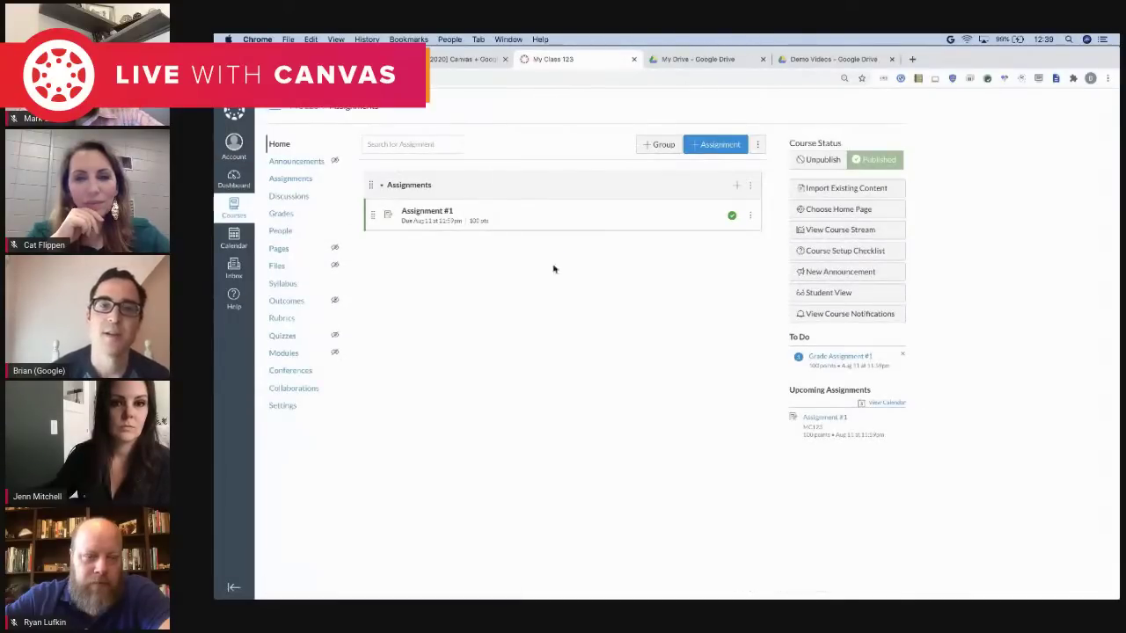
{"action": "left_click", "coordinate": [714, 145]}
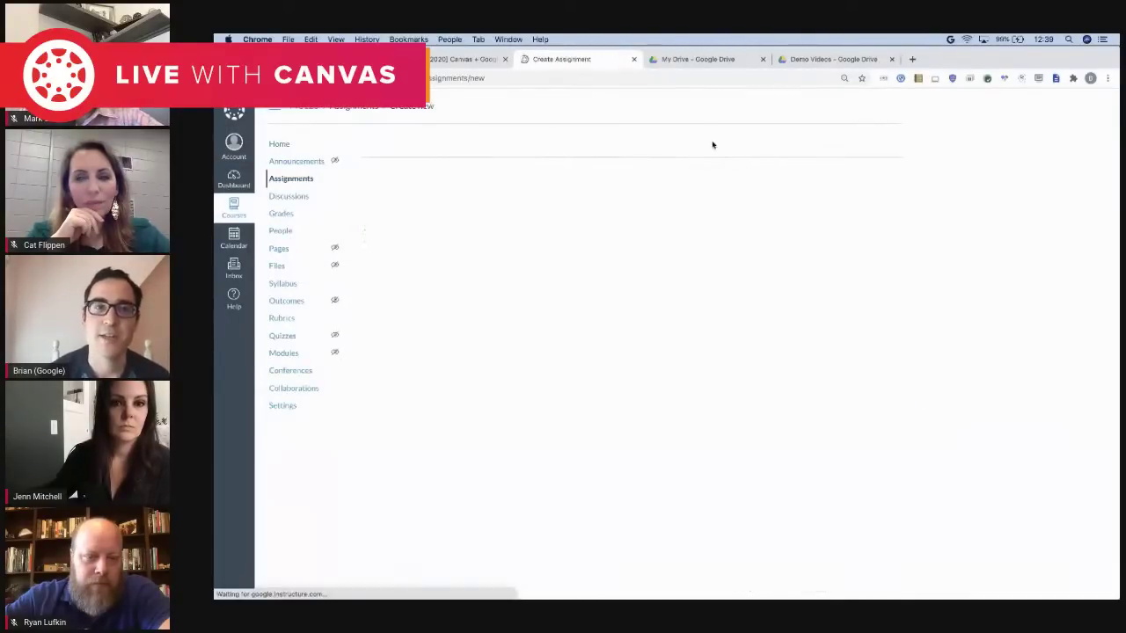
{"action": "left_click", "coordinate": [565, 169]}
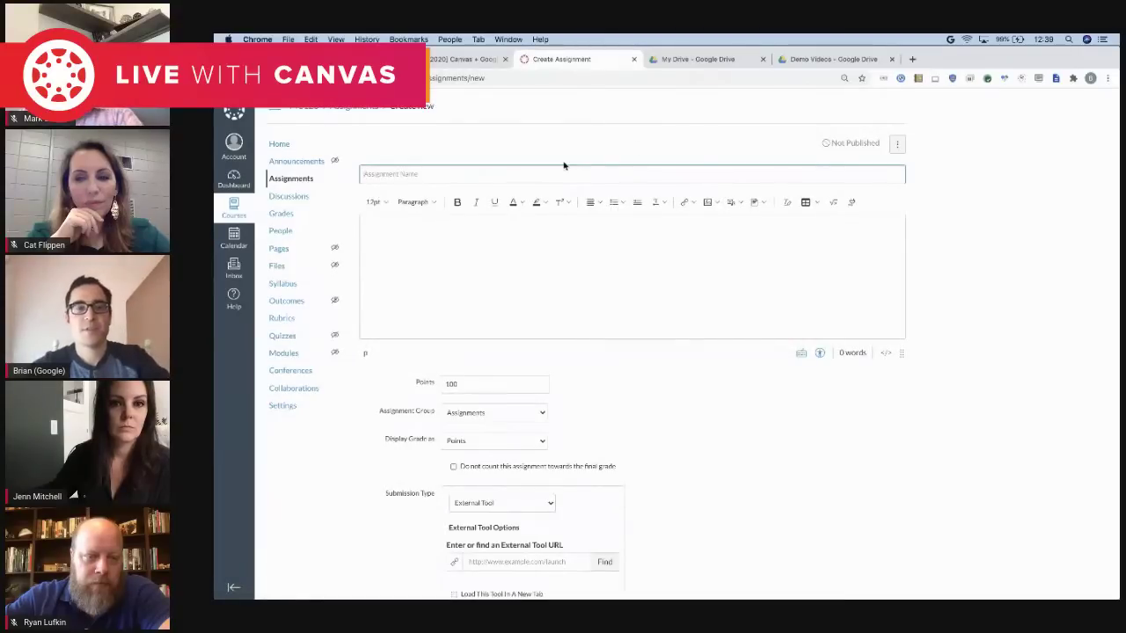
{"action": "type", "text": "Assignment #2"}
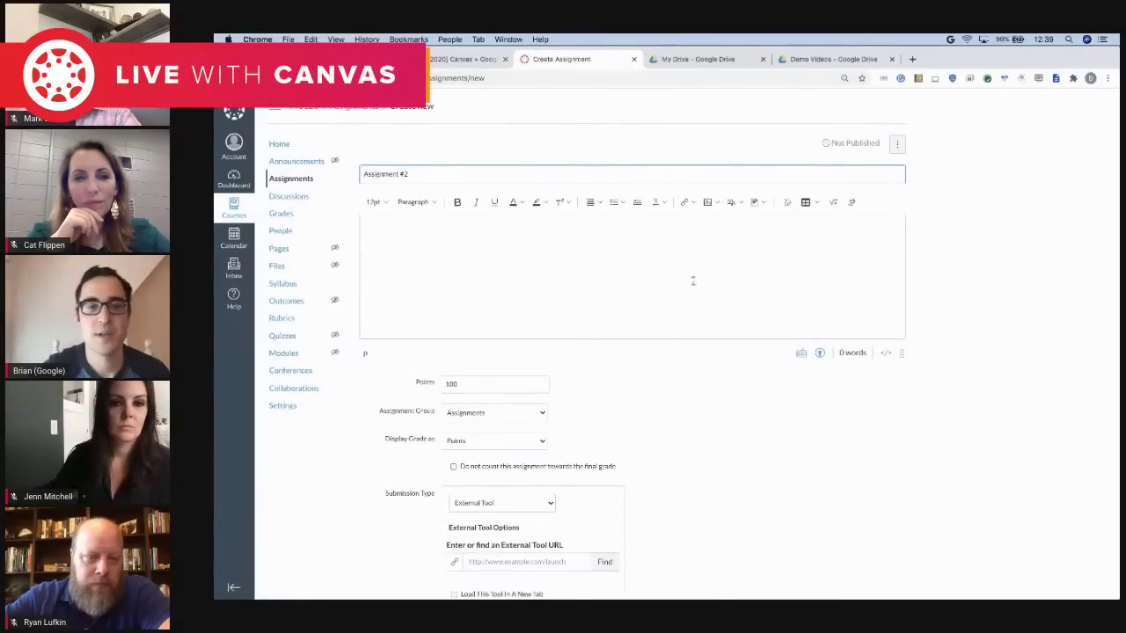
Step: Keep External Tool as the submission type, choose Google Assignments as the tool, and continue with the signed-in Google account
{"action": "scroll", "coordinate": [693, 281], "scroll_direction": "down", "scroll_amount": 1}
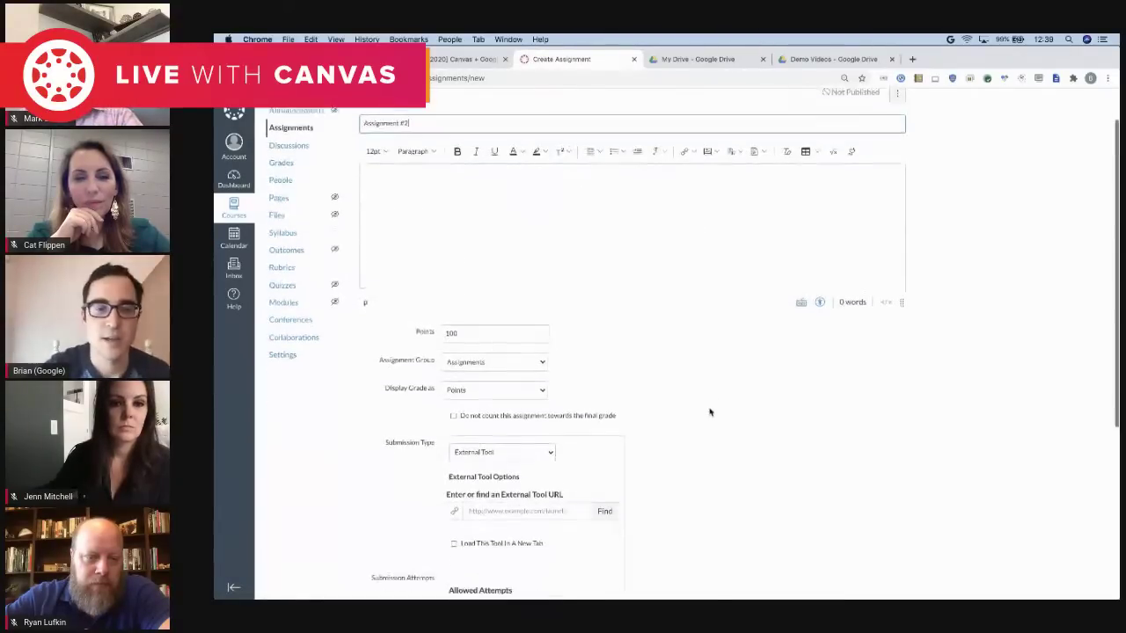
{"action": "left_click", "coordinate": [531, 445]}
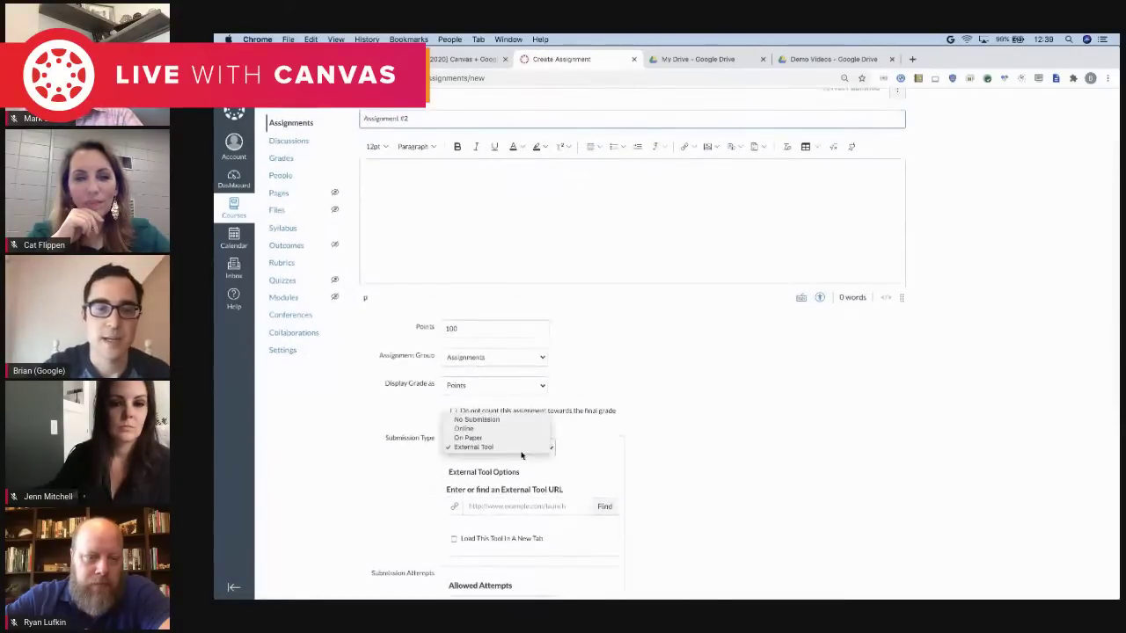
{"action": "left_click", "coordinate": [473, 448]}
{"action": "left_click", "coordinate": [603, 505]}
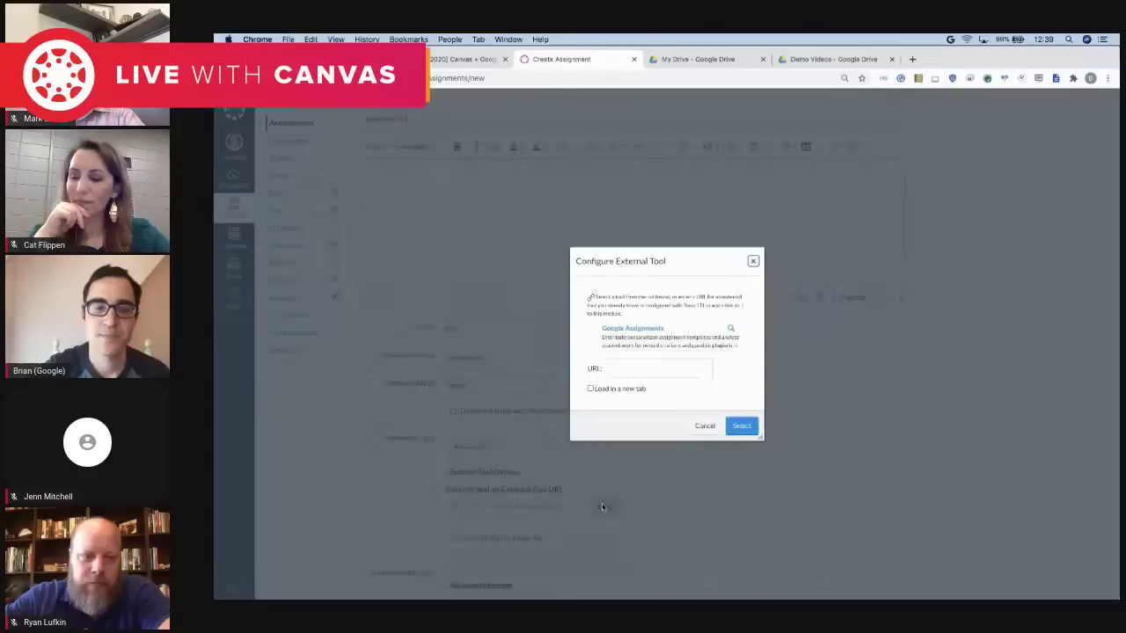
{"action": "left_click", "coordinate": [637, 330]}
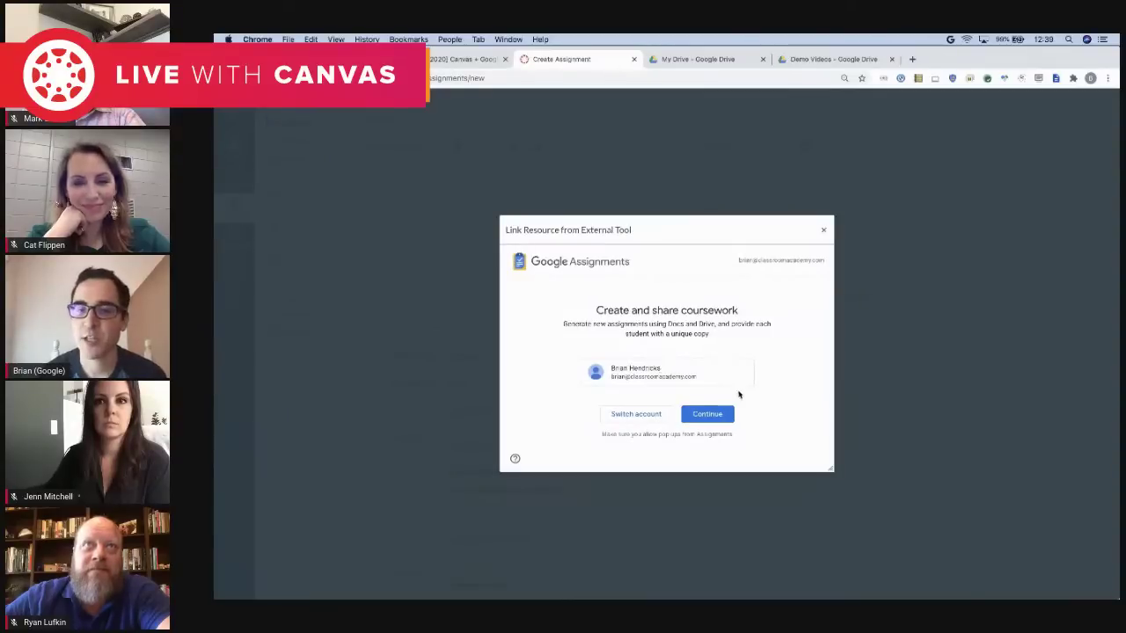
{"action": "left_click", "coordinate": [696, 414]}
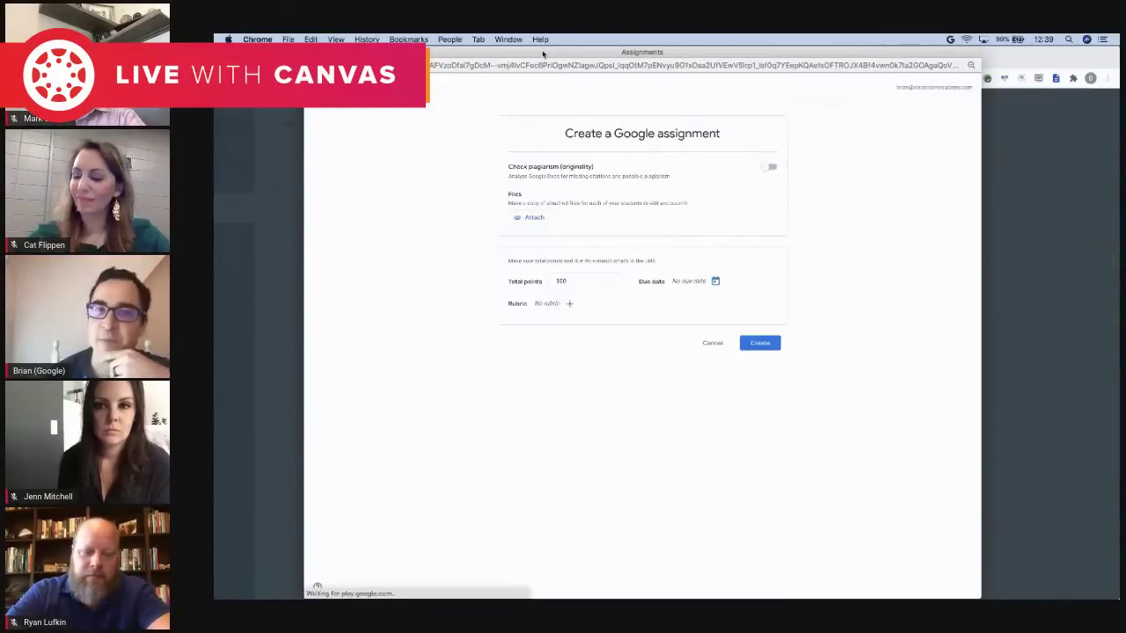
Step: Enable the plagiarism (originality) check and attach the Favorite Historical Person document from the Course Materials folder in My Drive
{"action": "left_click", "coordinate": [768, 169]}
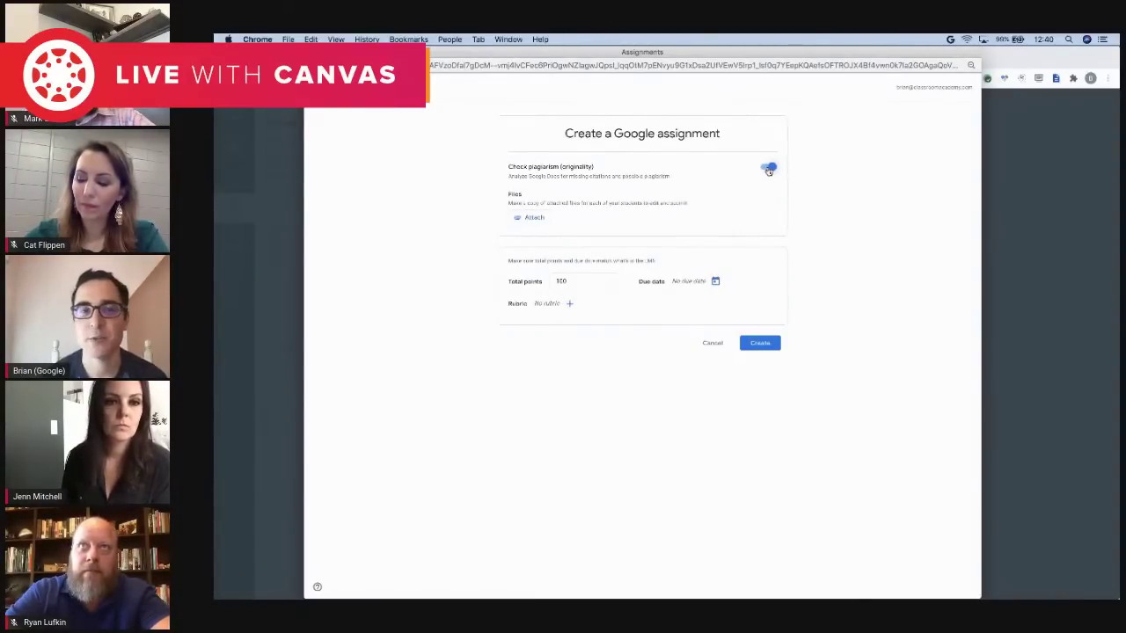
{"action": "left_click", "coordinate": [527, 216]}
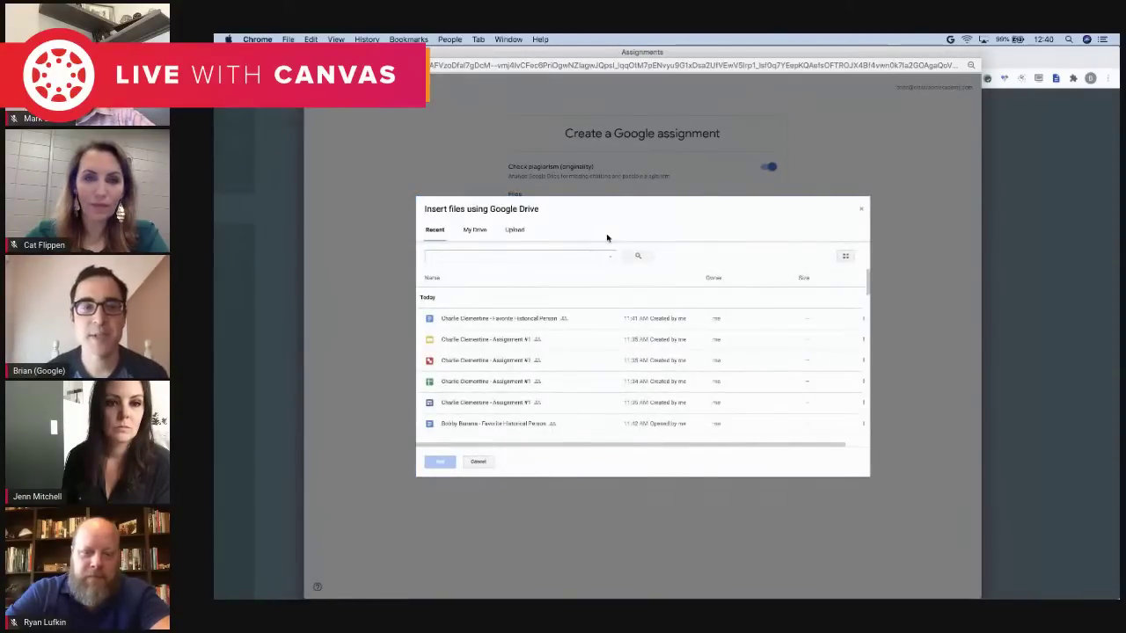
{"action": "left_click", "coordinate": [481, 234]}
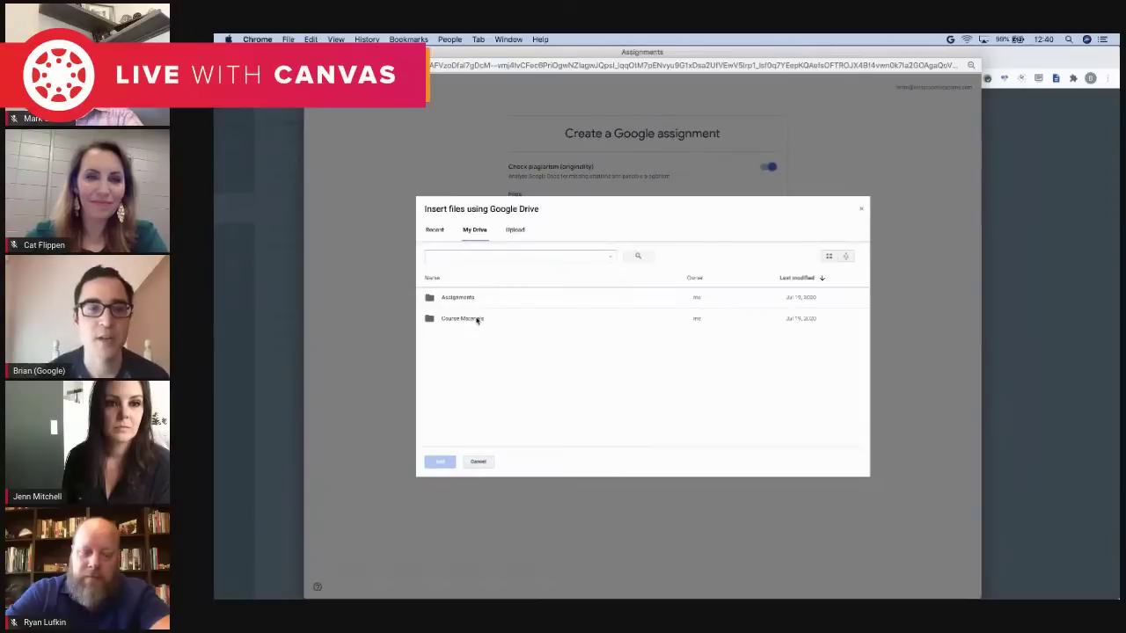
{"action": "double_click", "coordinate": [477, 320]}
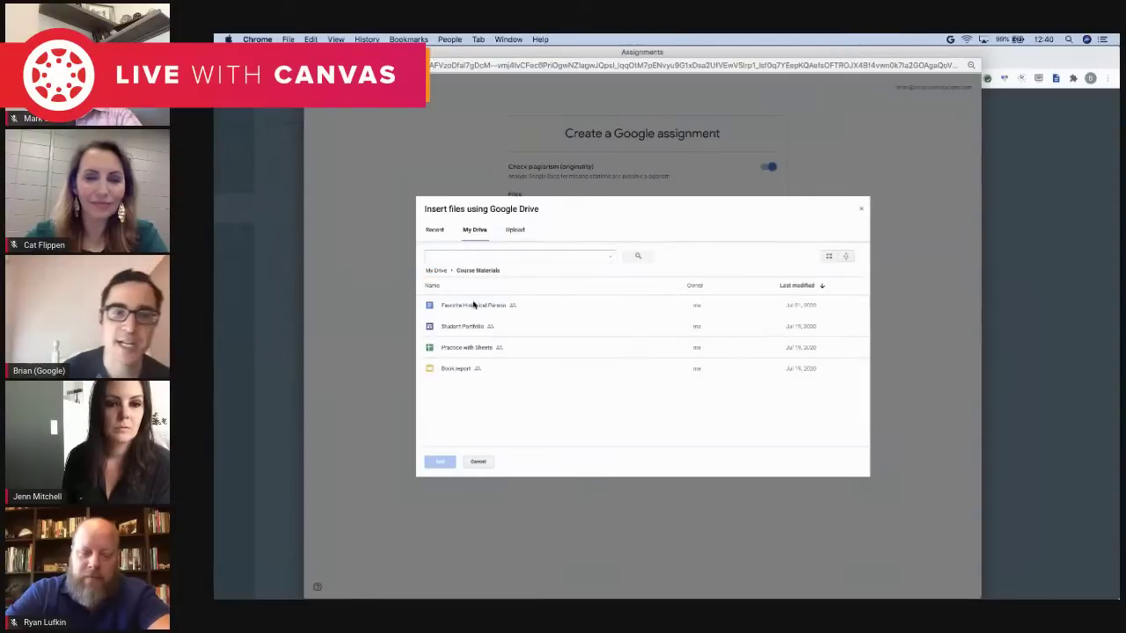
{"action": "left_click", "coordinate": [476, 305]}
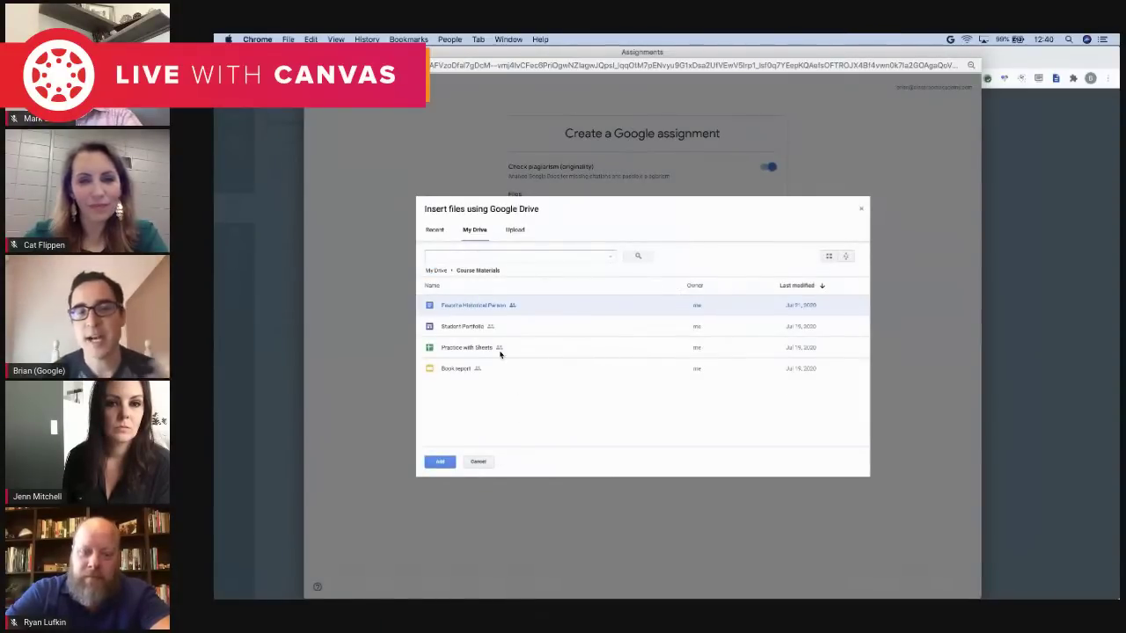
{"action": "left_click", "coordinate": [439, 462]}
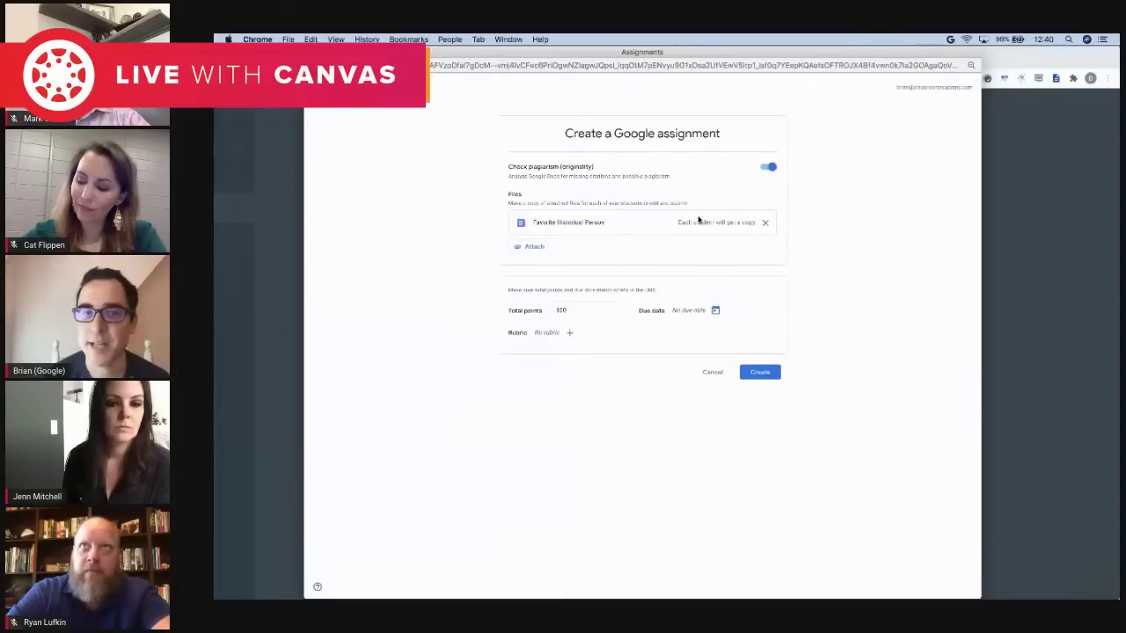
Step: Give the Google assignment a due date of Aug 11, 11:59 PM and the reused Assignment #1 rubric, and create it as the linked external tool
{"action": "left_click", "coordinate": [717, 312]}
{"action": "left_click", "coordinate": [674, 372]}
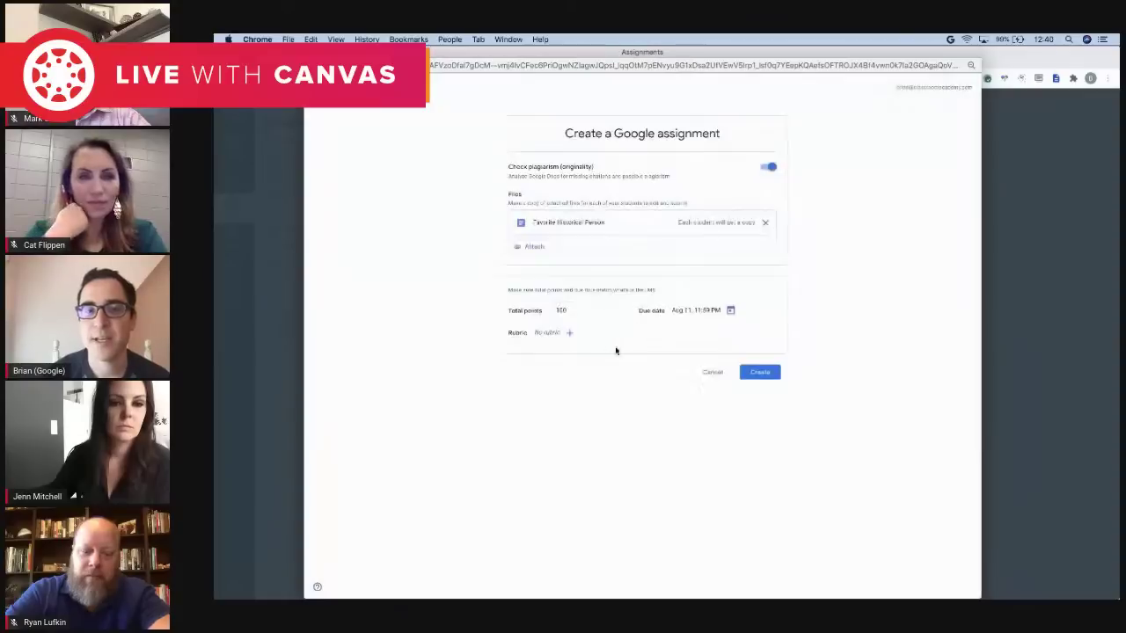
{"action": "left_click", "coordinate": [571, 335]}
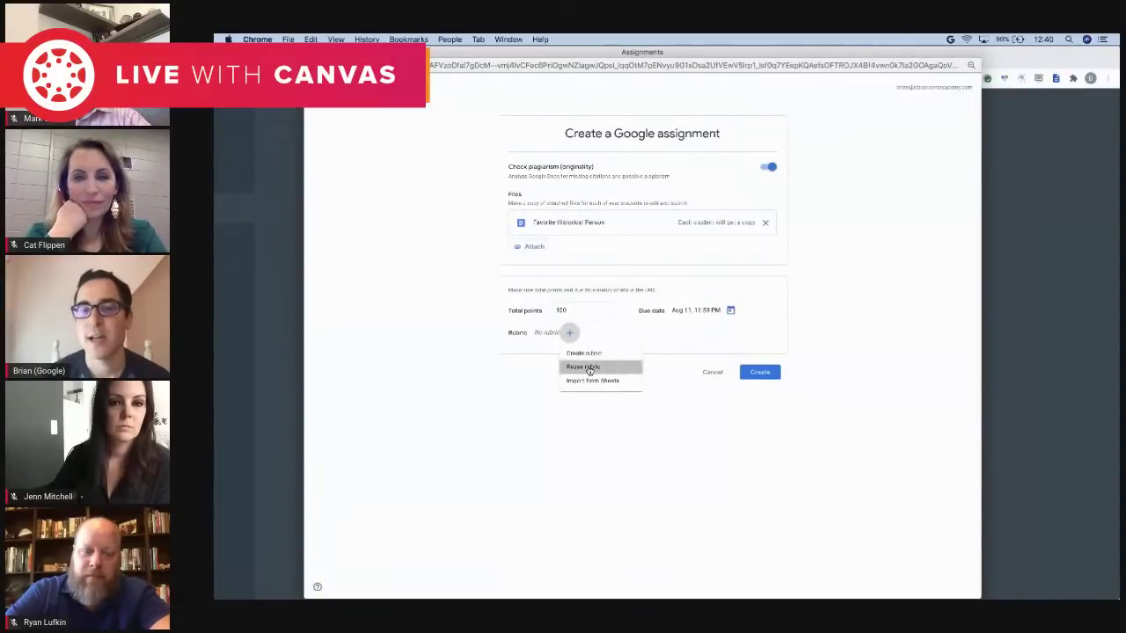
{"action": "left_click", "coordinate": [589, 369]}
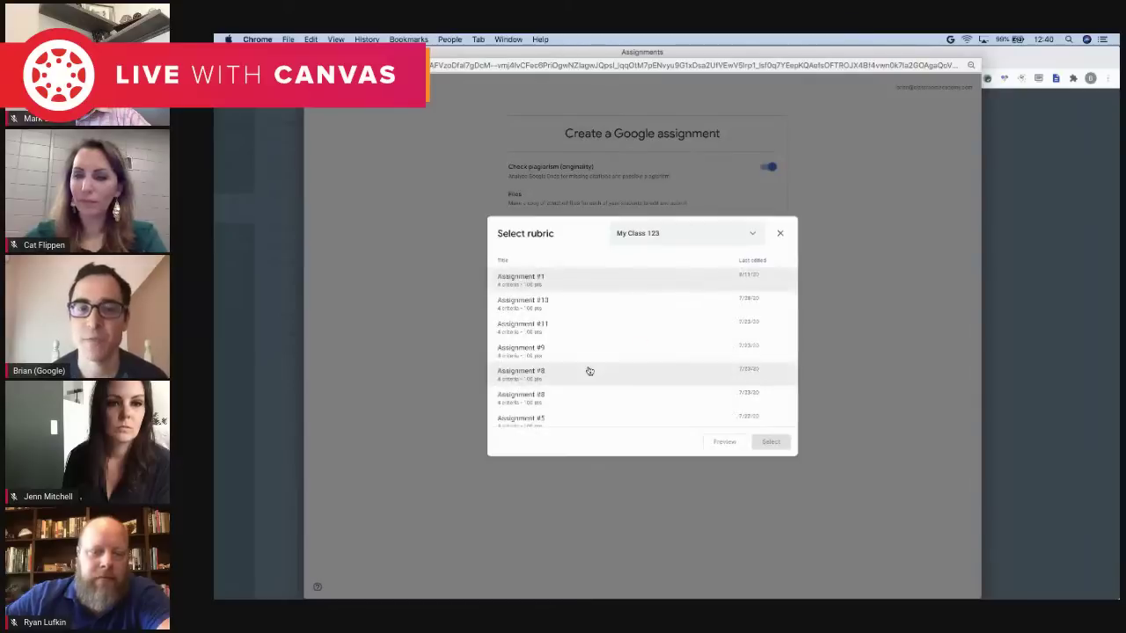
{"action": "left_click", "coordinate": [558, 281]}
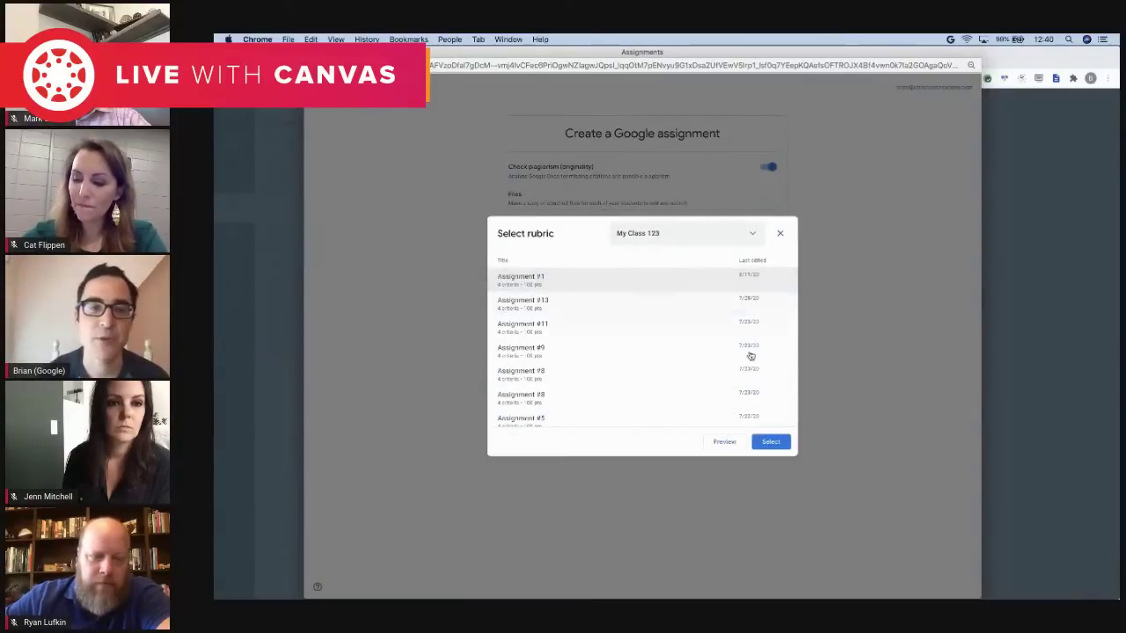
{"action": "left_click", "coordinate": [770, 443]}
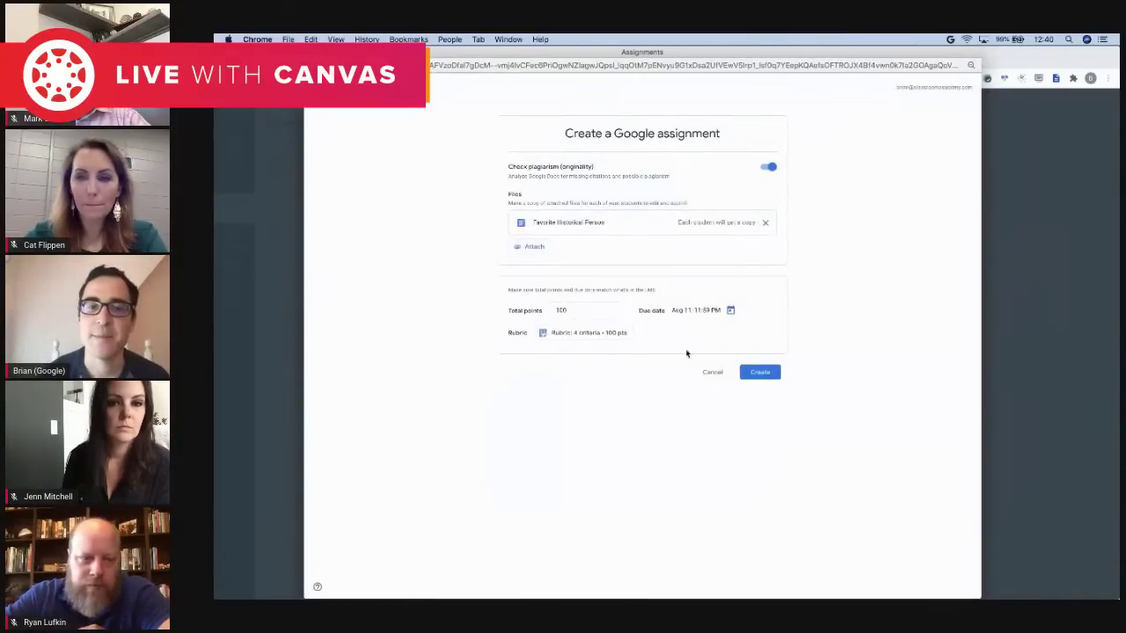
{"action": "left_click", "coordinate": [749, 370]}
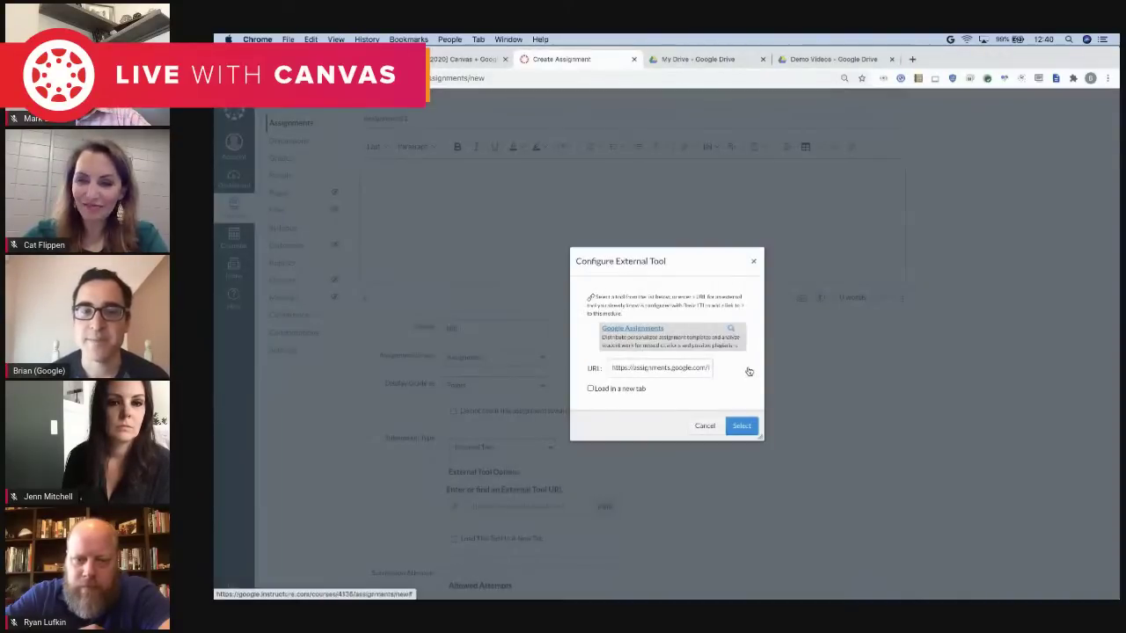
{"action": "left_click", "coordinate": [741, 425]}
Step: Set the Canvas due date to Aug 11 11:59pm for everyone, and save and publish the assignment
{"action": "scroll", "coordinate": [764, 464], "scroll_direction": "down", "scroll_amount": 6}
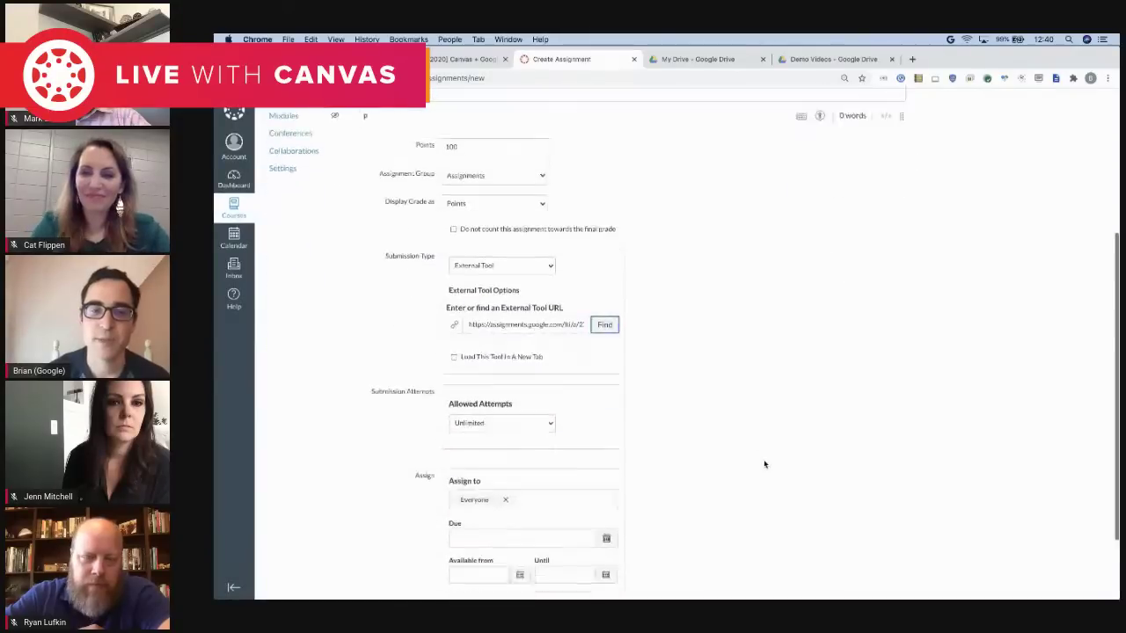
{"action": "left_click", "coordinate": [606, 442]}
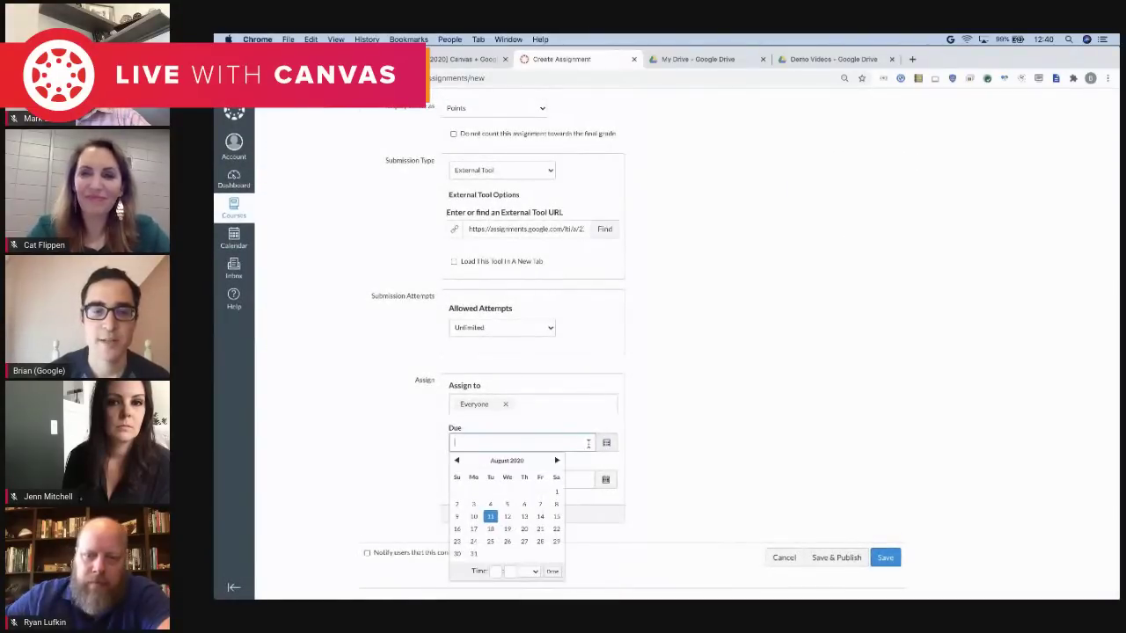
{"action": "left_click", "coordinate": [492, 517]}
{"action": "left_click", "coordinate": [710, 495]}
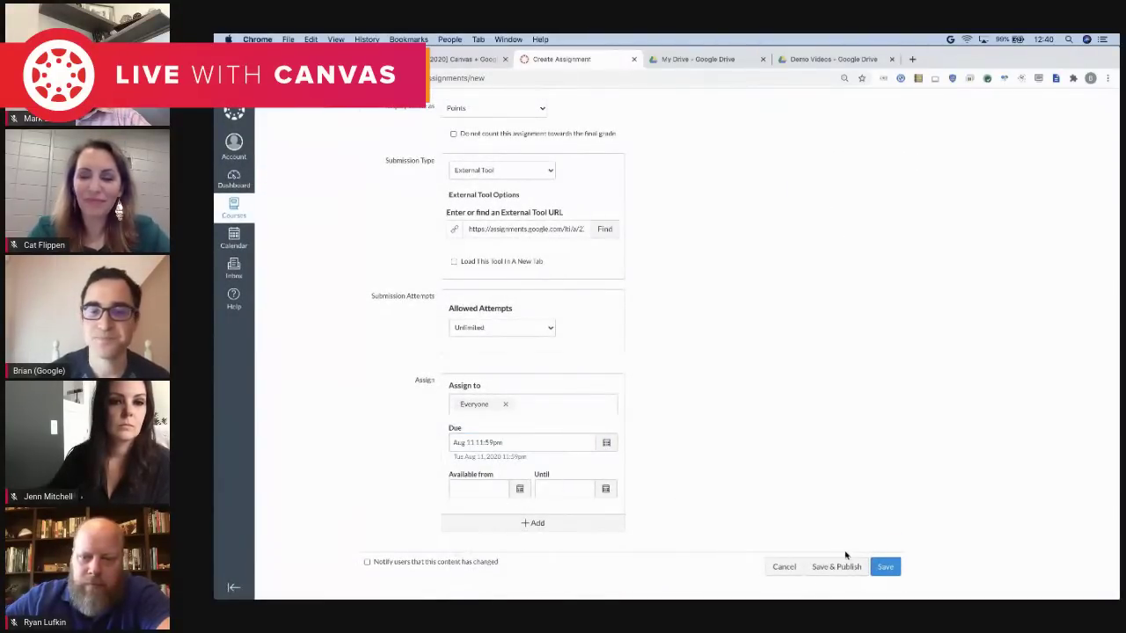
{"action": "left_click", "coordinate": [836, 566]}
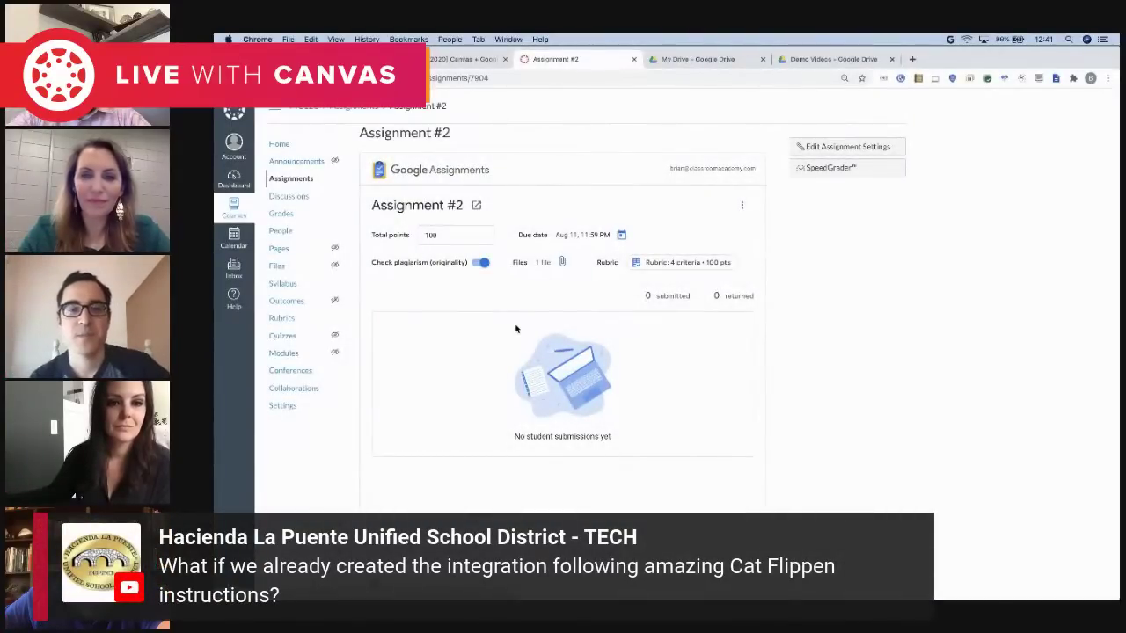
Step: Switch to the student's Incognito window, reload the course's assignments list and open Assignment #2
{"action": "key", "text": "super+grave"}
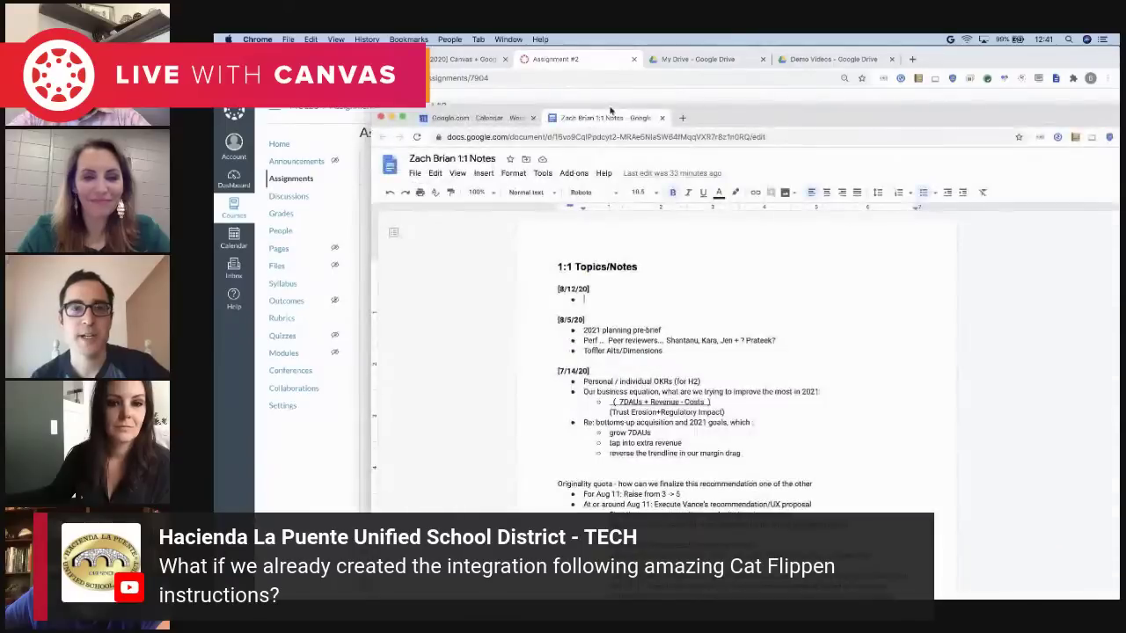
{"action": "key", "text": "super+grave"}
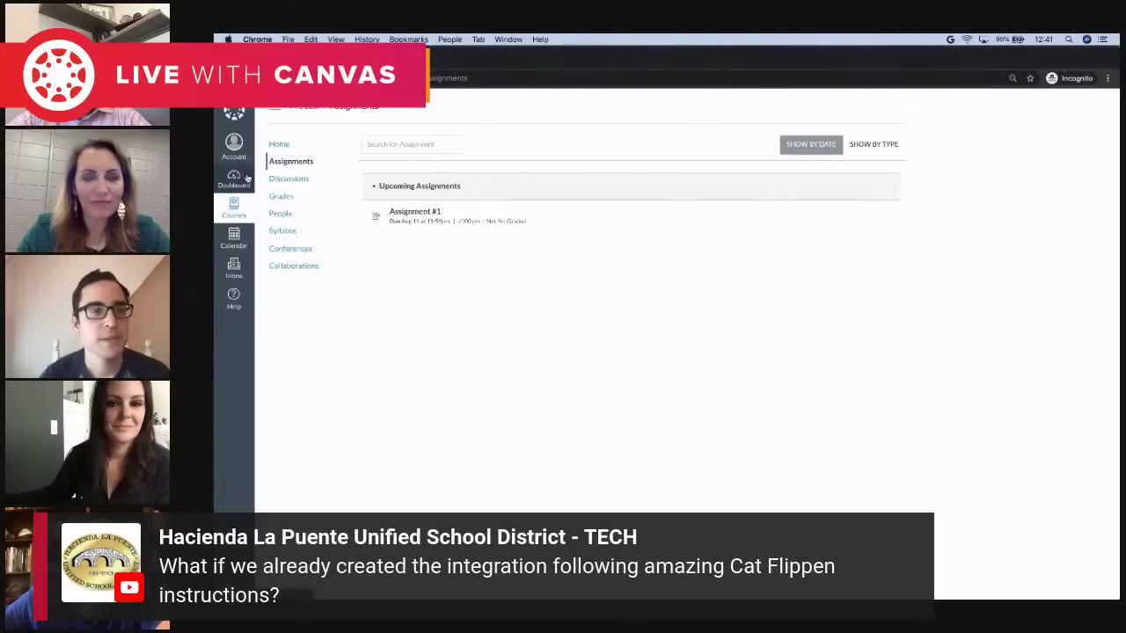
{"action": "left_click", "coordinate": [297, 167]}
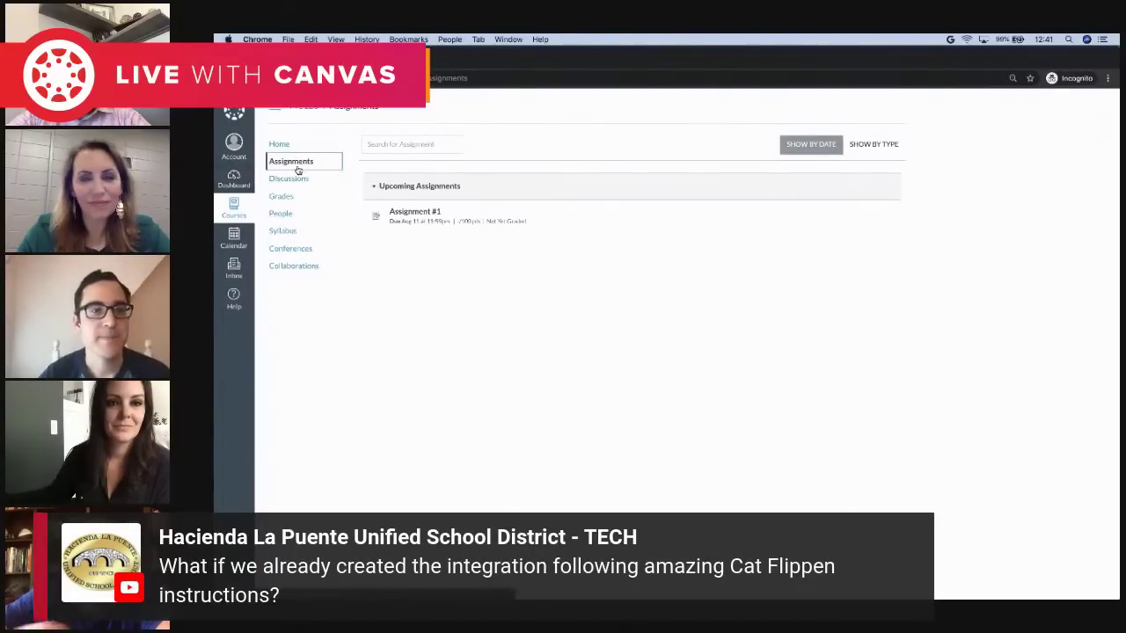
{"action": "left_click", "coordinate": [414, 244]}
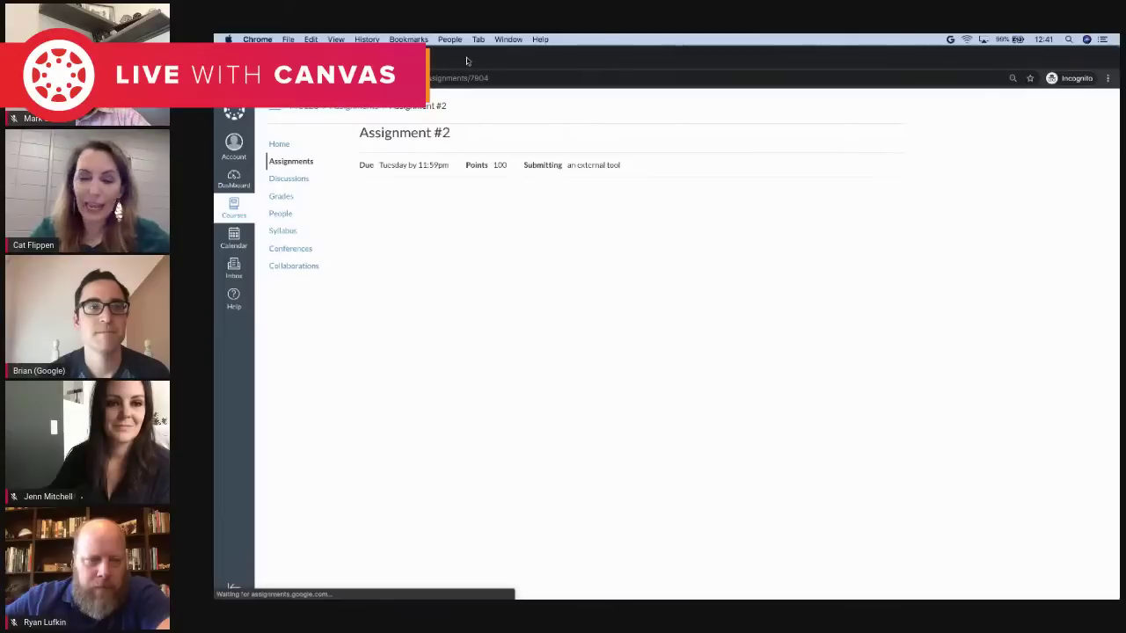
{"action": "mouse_move", "coordinate": [468, 61]}
{"action": "left_mouse_down"}
{"action": "mouse_move", "coordinate": [493, 93]}
{"action": "mouse_move", "coordinate": [462, 61]}
{"action": "left_mouse_up"}
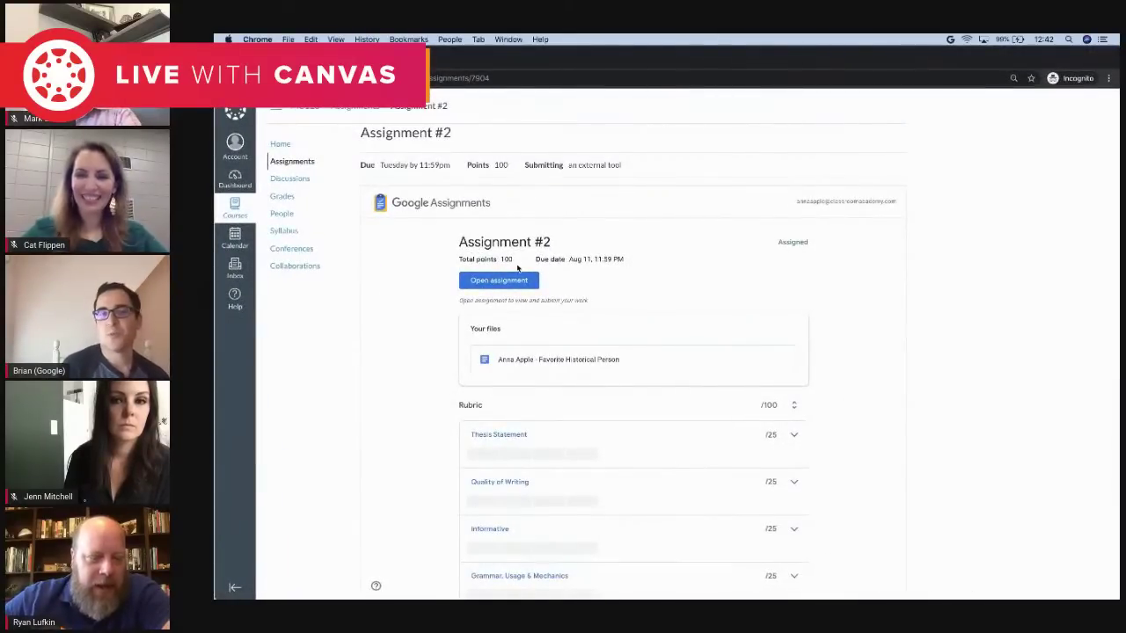
Step: Open the student's copy of Favorite Historical Person, add "Hello" on a new line below the instructions, and close the document
{"action": "left_click", "coordinate": [527, 360]}
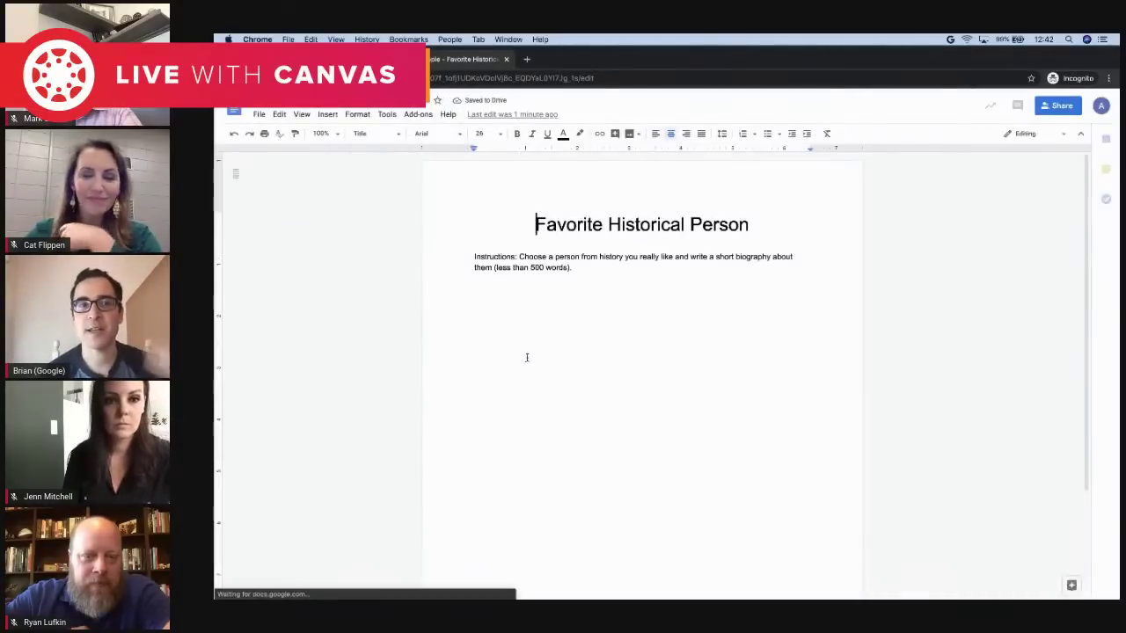
{"action": "left_click", "coordinate": [604, 274]}
{"action": "key", "text": "Return"}
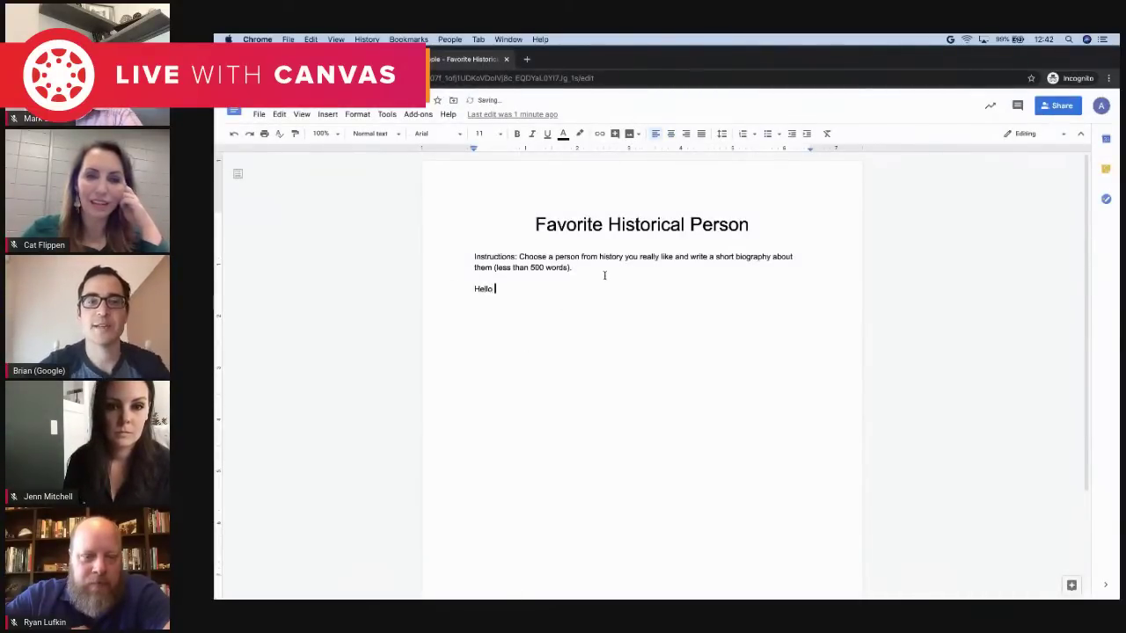
{"action": "left_click", "coordinate": [506, 59]}
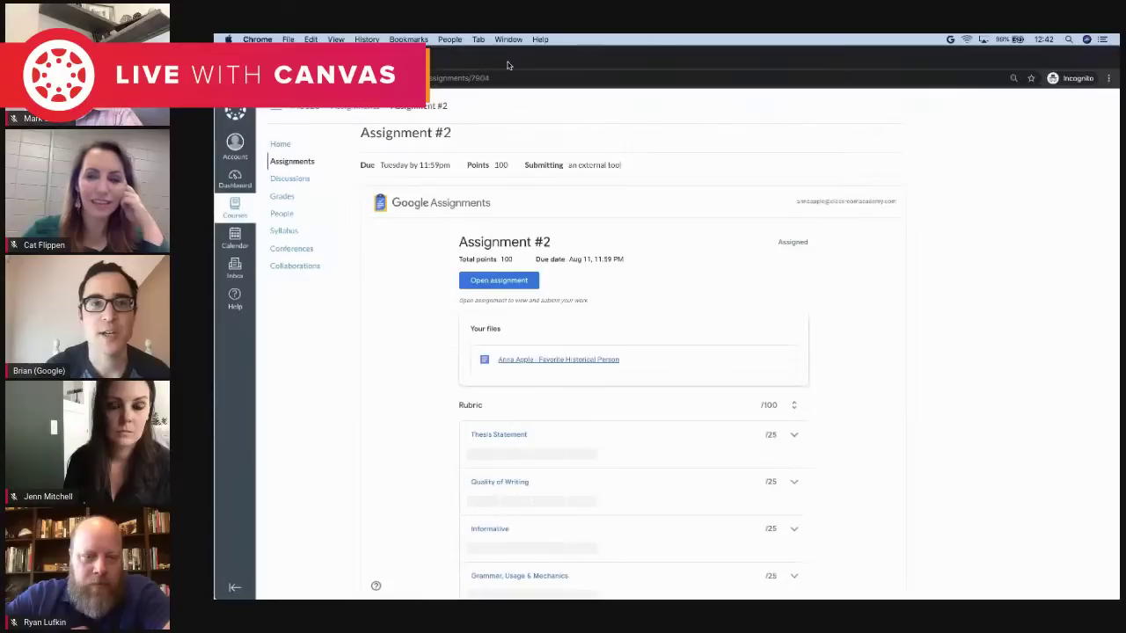
Step: Expand the Thesis Statement, Quality of Writing, Informative, and Grammar, Usage & Mechanics rubric criteria to examine their rating levels
{"action": "scroll", "coordinate": [674, 412], "scroll_direction": "down", "scroll_amount": 1}
{"action": "left_click", "coordinate": [793, 408]}
{"action": "scroll", "coordinate": [786, 417], "scroll_direction": "down", "scroll_amount": 2}
{"action": "left_click", "coordinate": [791, 465]}
{"action": "scroll", "coordinate": [792, 469], "scroll_direction": "down", "scroll_amount": 2}
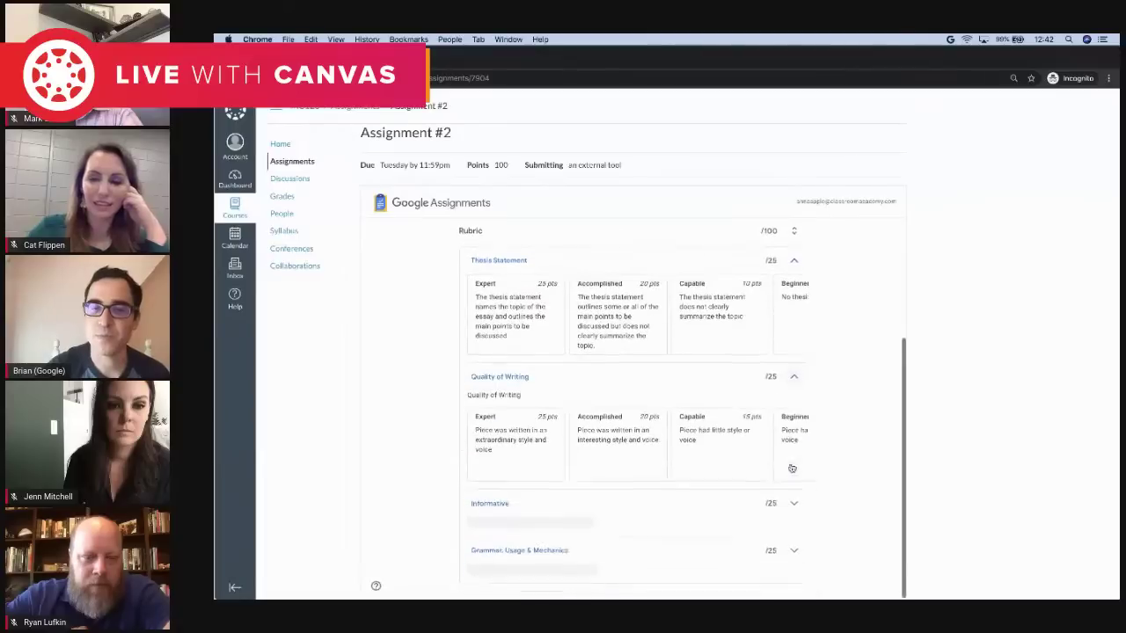
{"action": "left_click", "coordinate": [794, 512]}
{"action": "scroll", "coordinate": [796, 528], "scroll_direction": "down", "scroll_amount": 2}
{"action": "left_click", "coordinate": [796, 547]}
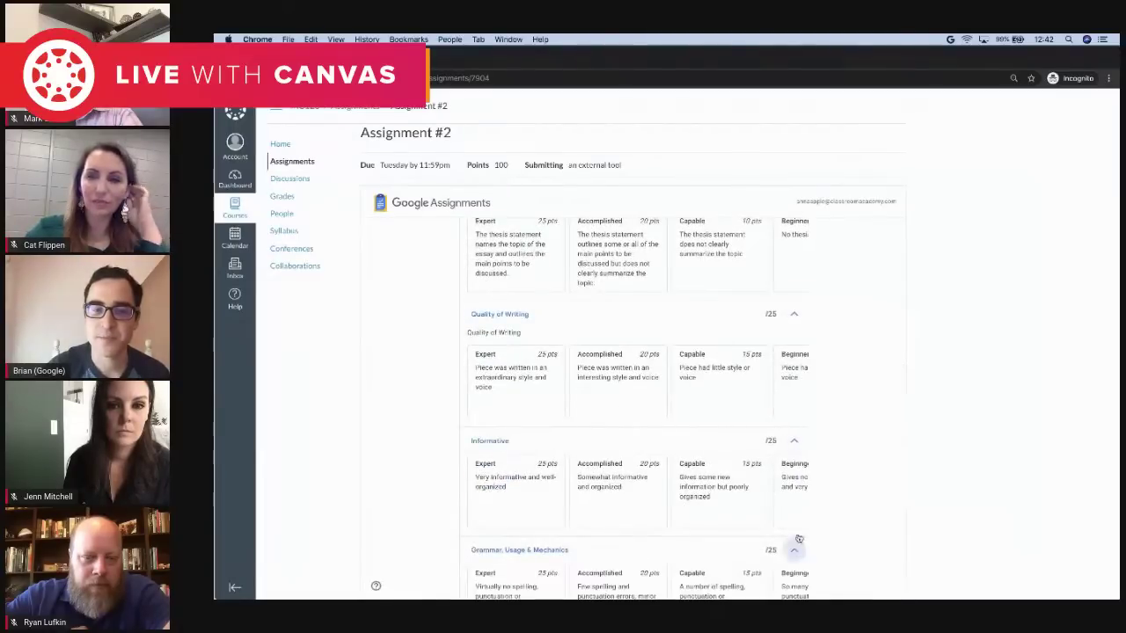
Step: Open Assignment #2 in Google Assignments and run an originality report on the attached Favorite Historical Person document
{"action": "scroll", "coordinate": [788, 431], "scroll_direction": "up", "scroll_amount": 5}
{"action": "scroll", "coordinate": [776, 392], "scroll_direction": "up", "scroll_amount": 4}
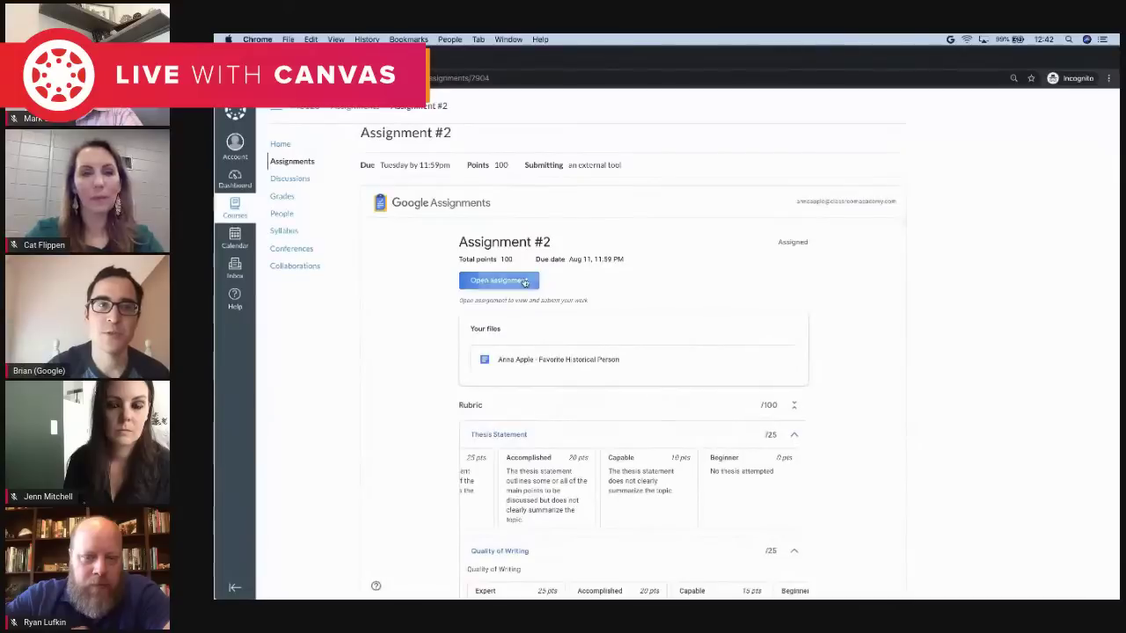
{"action": "left_click", "coordinate": [498, 281]}
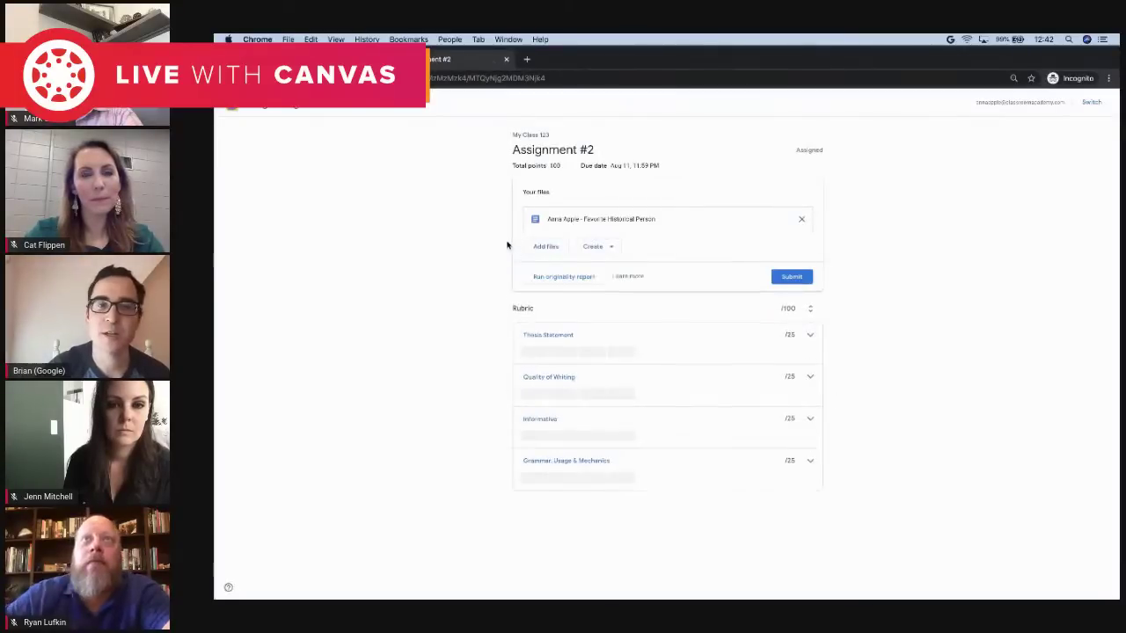
{"action": "left_click", "coordinate": [562, 278]}
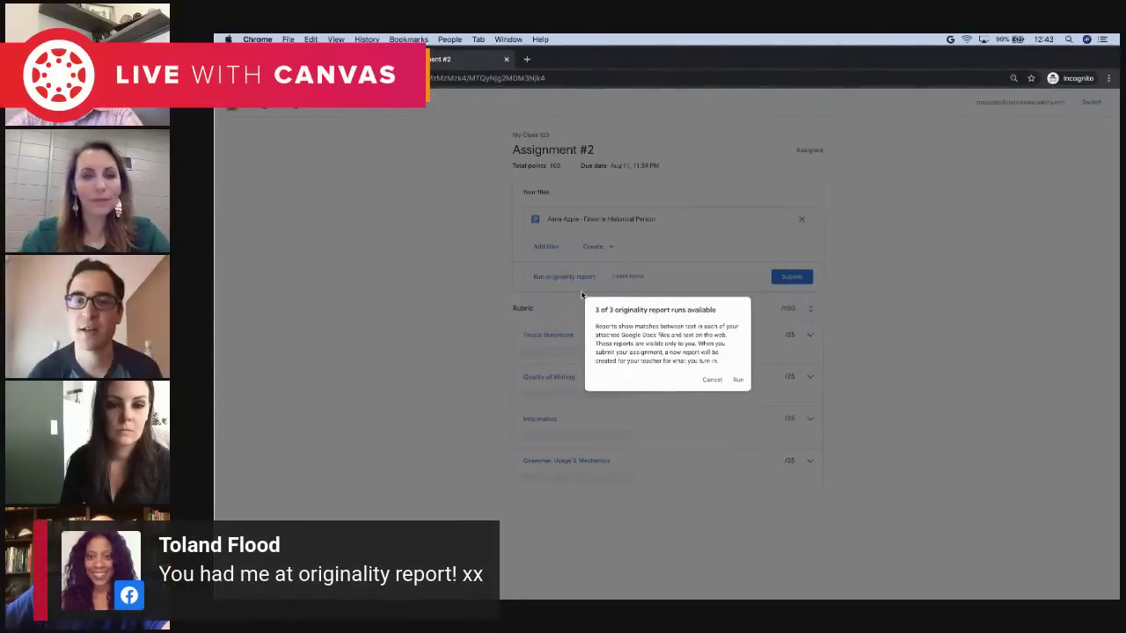
{"action": "left_click", "coordinate": [738, 379]}
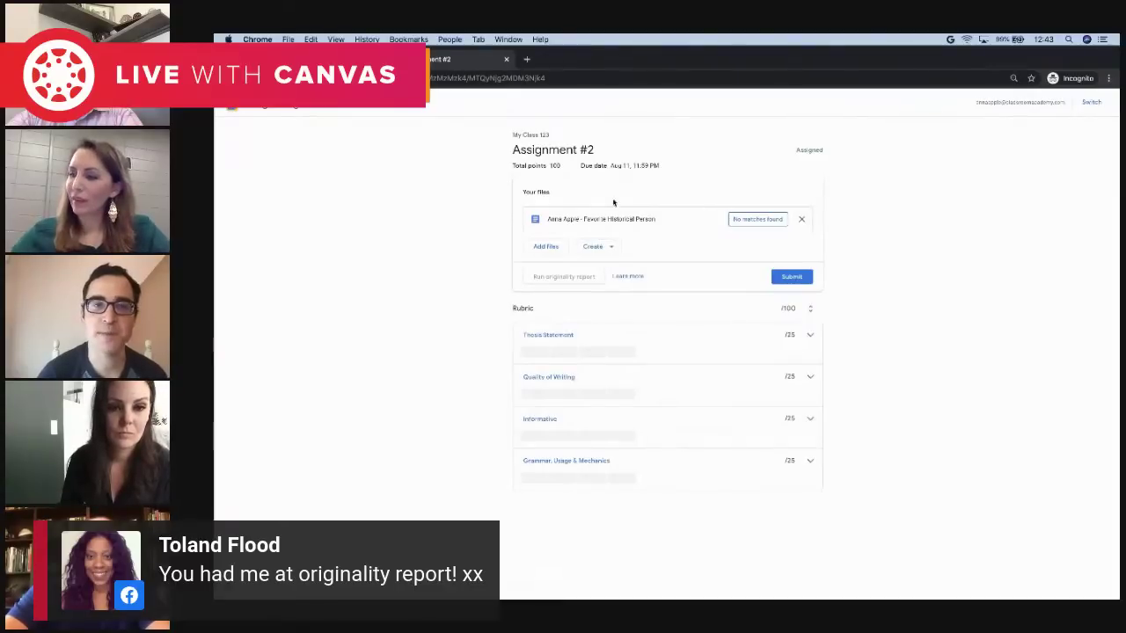
Step: Create a new Sheet as an additional attachment and submit both files for Assignment #2
{"action": "left_click", "coordinate": [595, 246]}
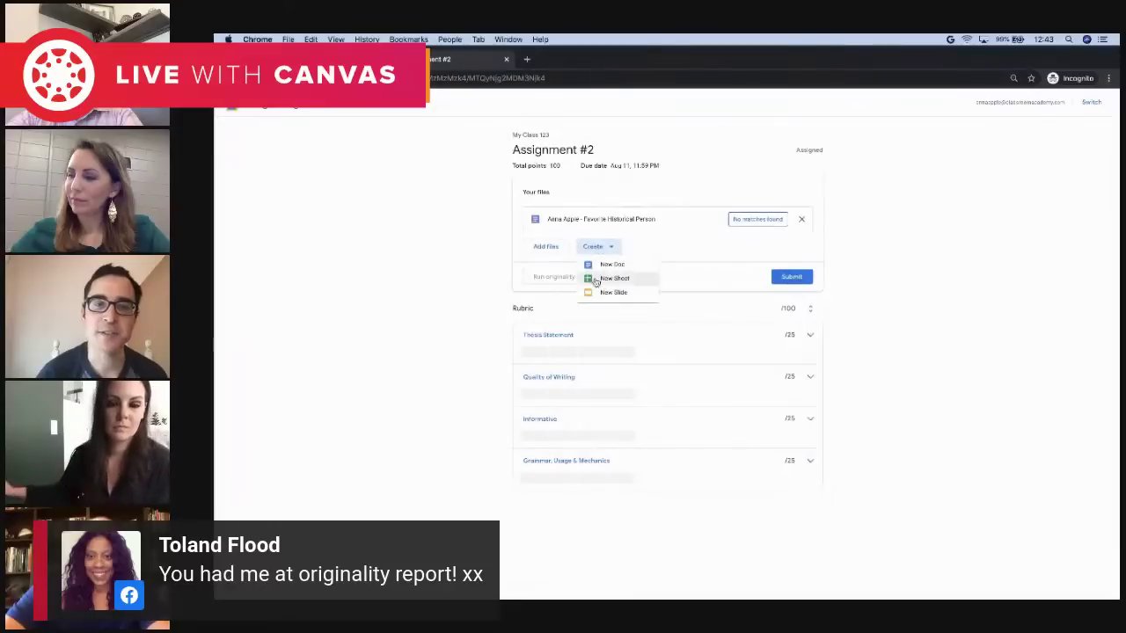
{"action": "left_click", "coordinate": [615, 279]}
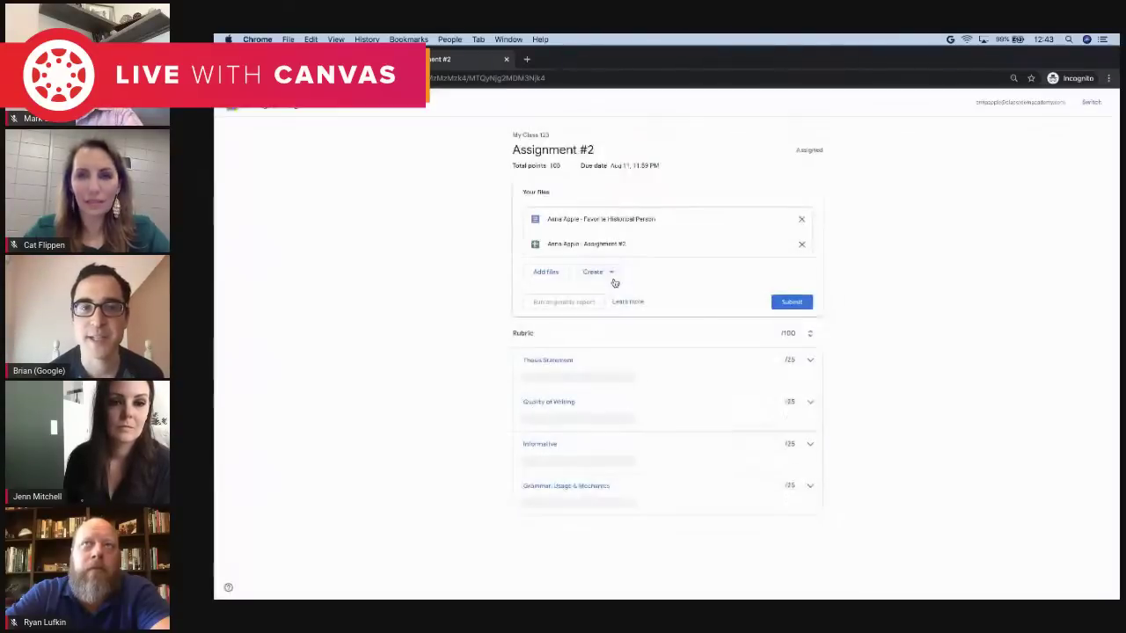
{"action": "left_click", "coordinate": [783, 302]}
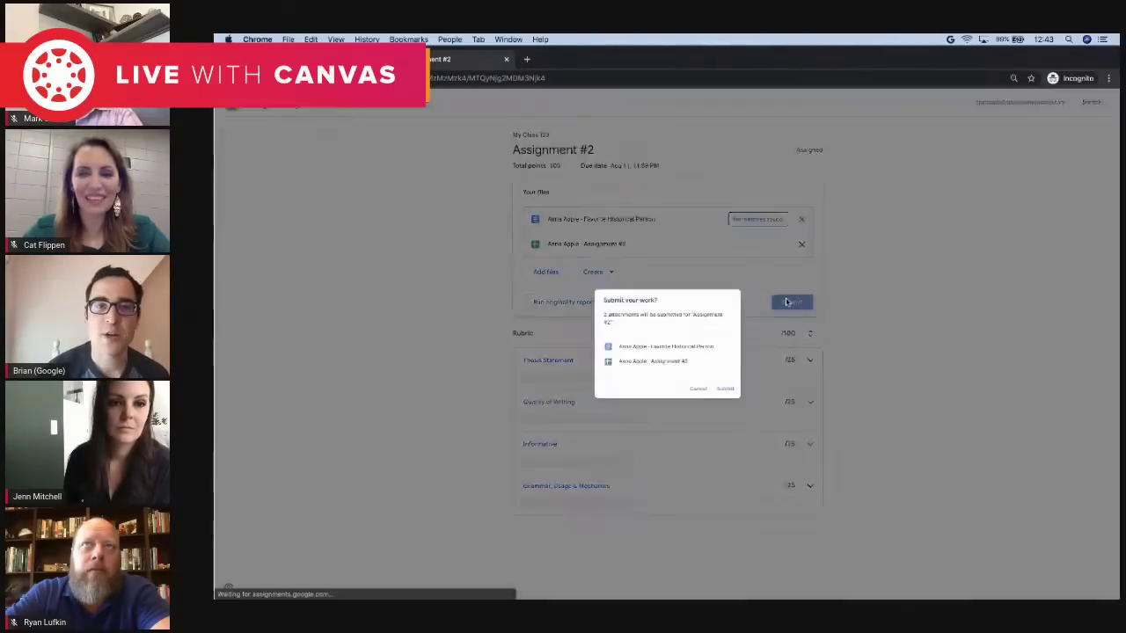
{"action": "left_click", "coordinate": [723, 395]}
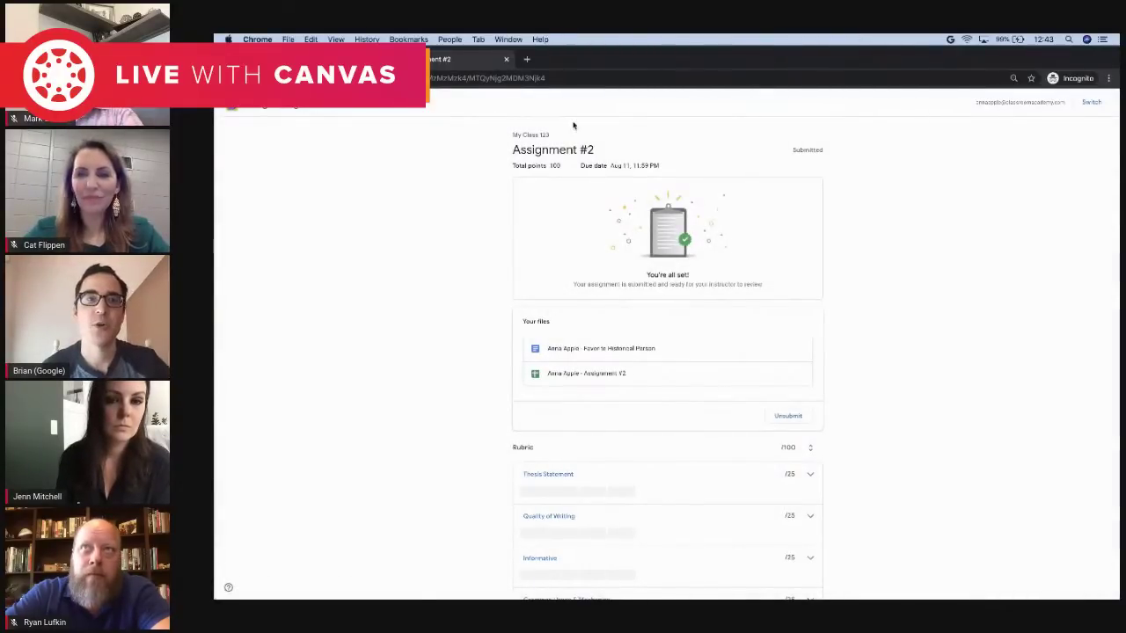
Step: Close the student's assignment page, return to the instructor's Canvas window, and reopen Assignment #2 from the assignments list to view its submissions
{"action": "left_click_drag", "start_coordinate": [507, 60], "coordinate": [528, 60]}
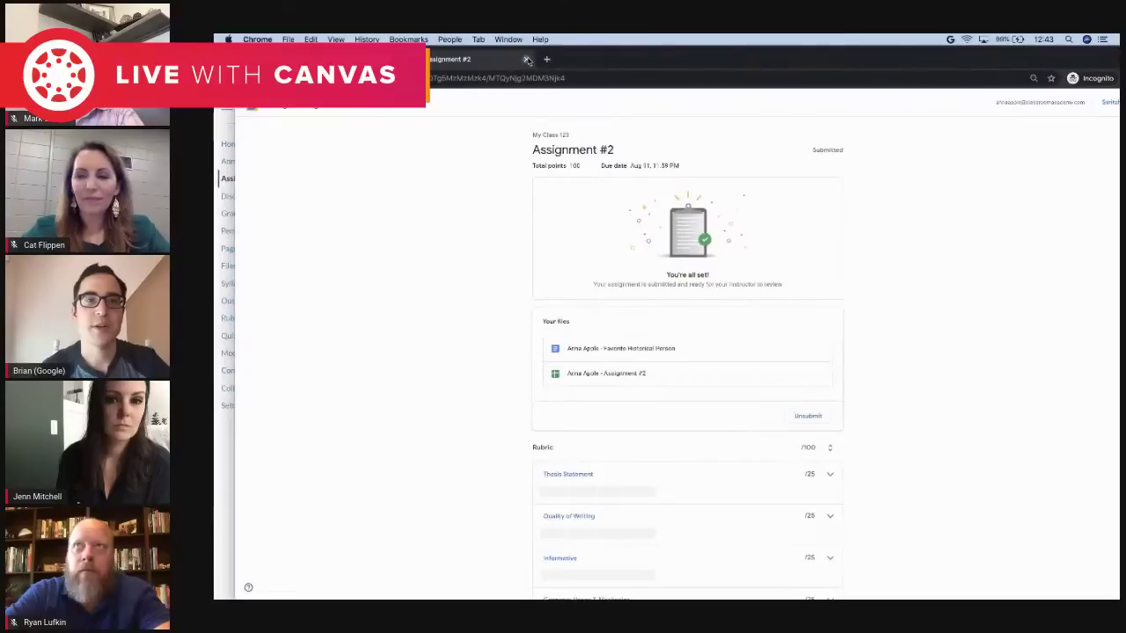
{"action": "left_click", "coordinate": [526, 59]}
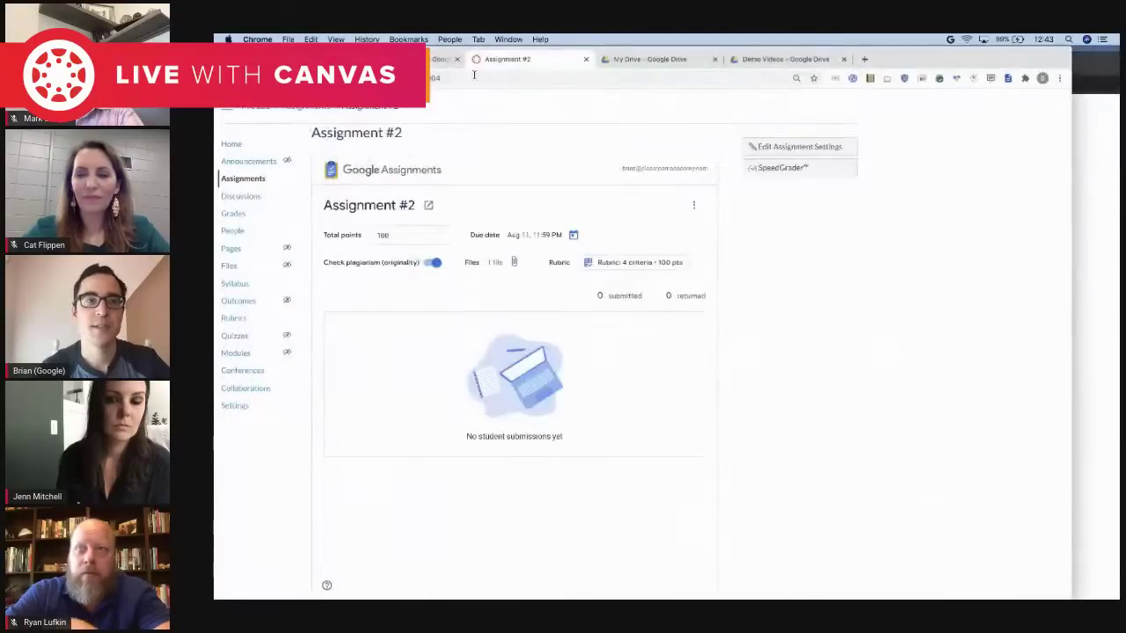
{"action": "left_click_drag", "start_coordinate": [946, 65], "coordinate": [994, 64]}
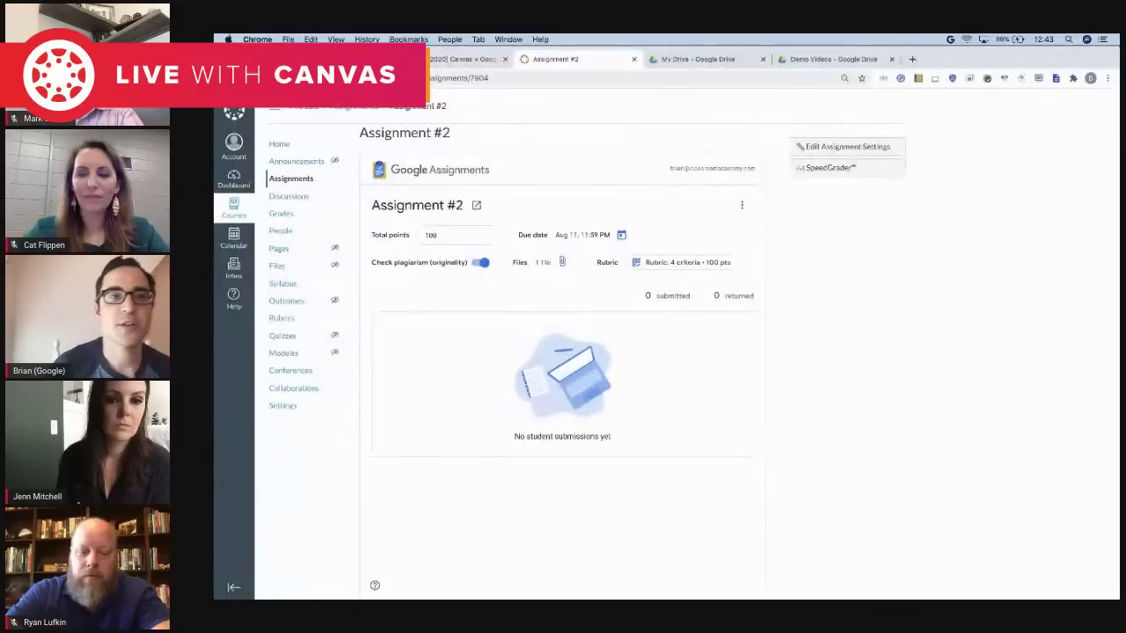
{"action": "left_click", "coordinate": [291, 179]}
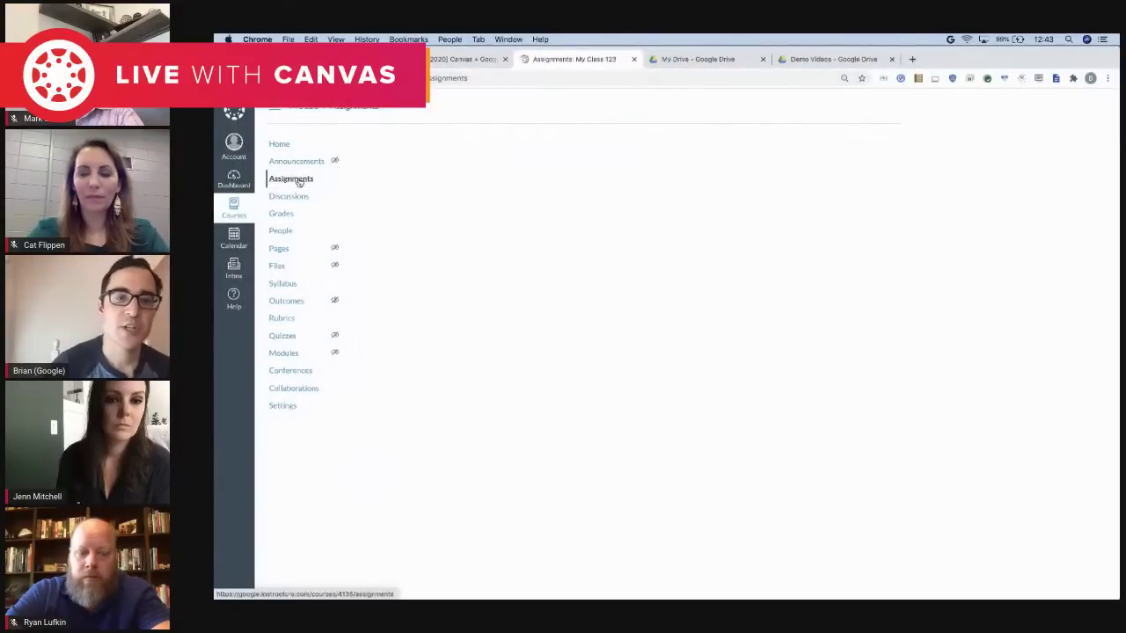
{"action": "left_click", "coordinate": [430, 244]}
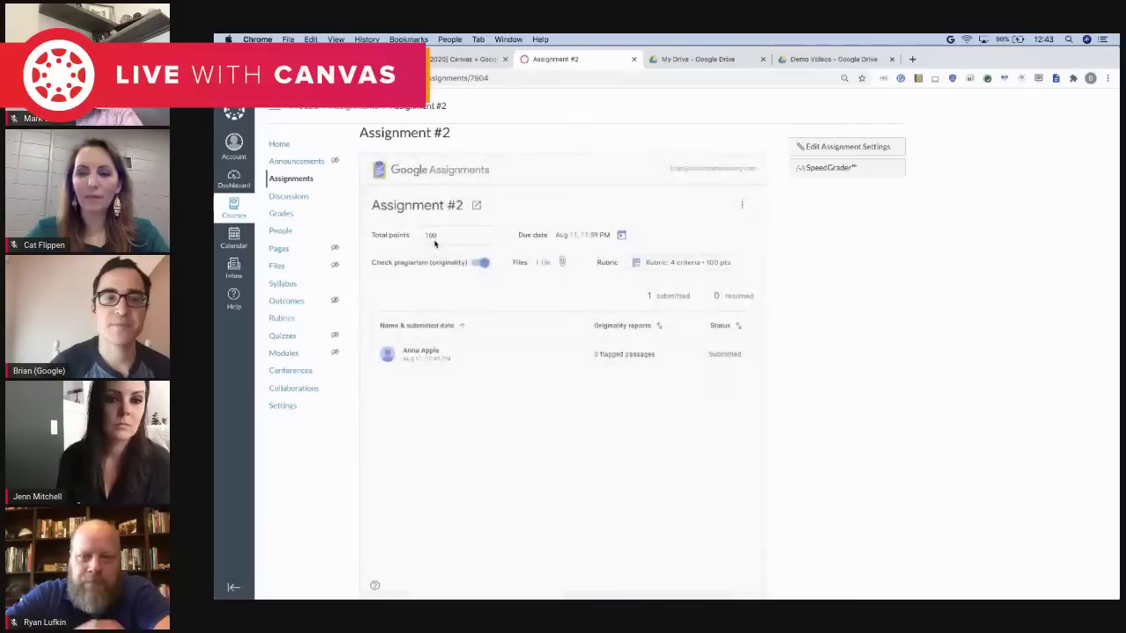
Step: Open Assignment #1 from the course's assignments list and bring up the first student's submission for grading
{"action": "left_click", "coordinate": [320, 181]}
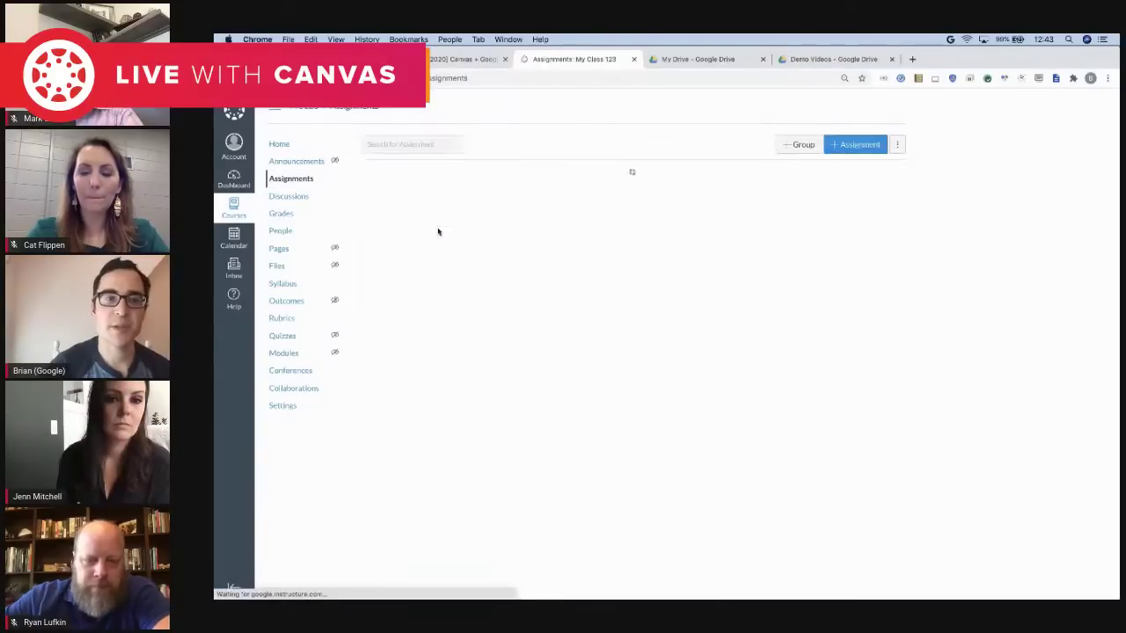
{"action": "left_click", "coordinate": [435, 216]}
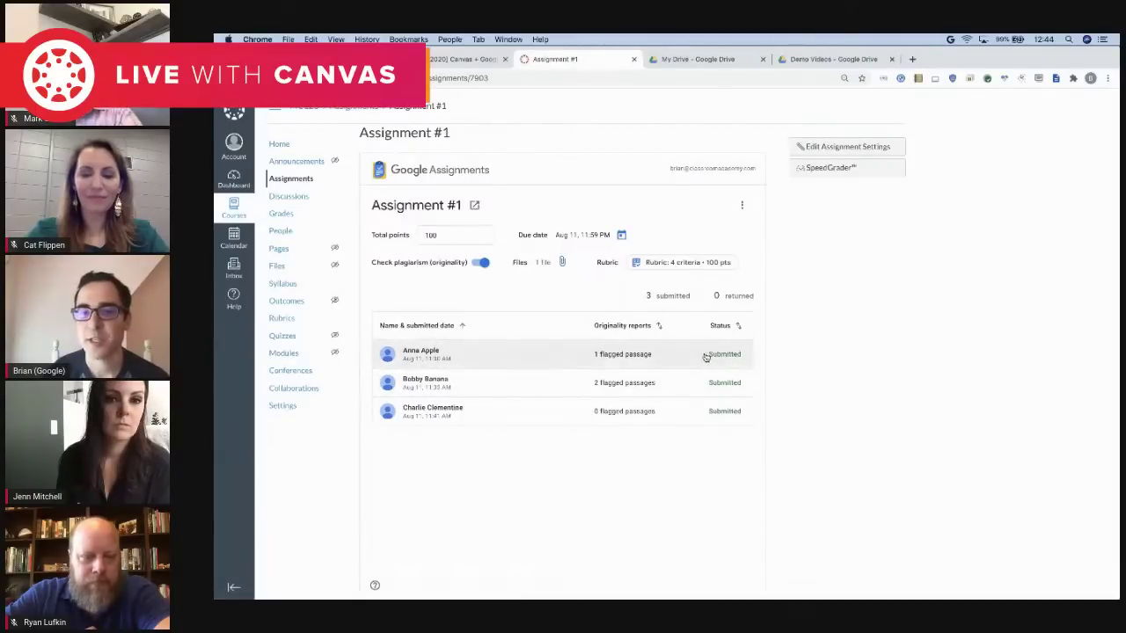
{"action": "left_click", "coordinate": [478, 356]}
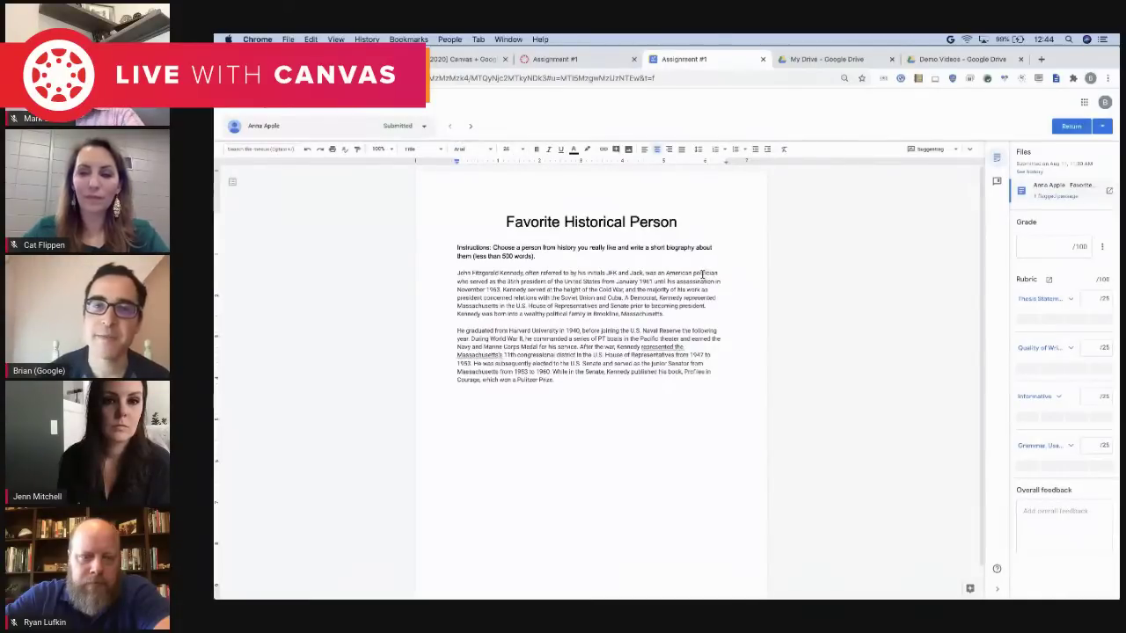
Step: Suggest deleting the first three lines of the Kennedy biography and bolding "family in Brookline, Massachusetts."
{"action": "left_click_drag", "start_coordinate": [714, 291], "coordinate": [458, 274]}
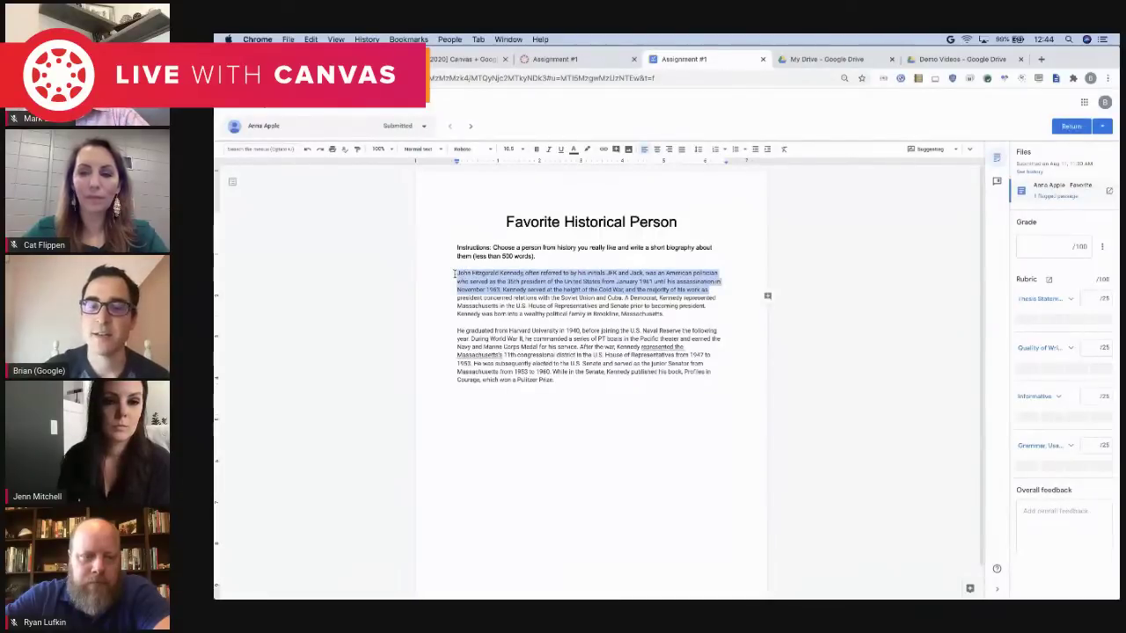
{"action": "key", "text": "BackSpace"}
{"action": "left_click_drag", "start_coordinate": [666, 314], "coordinate": [573, 314]}
{"action": "key", "text": "ctrl+b"}
Step: Suggest a teal highlight on the text around "After the war, Kennedy" and reply to it with the saved comment "Please use MLA citations in the future"
{"action": "left_click_drag", "start_coordinate": [650, 347], "coordinate": [550, 347]}
{"action": "left_click", "coordinate": [586, 150]}
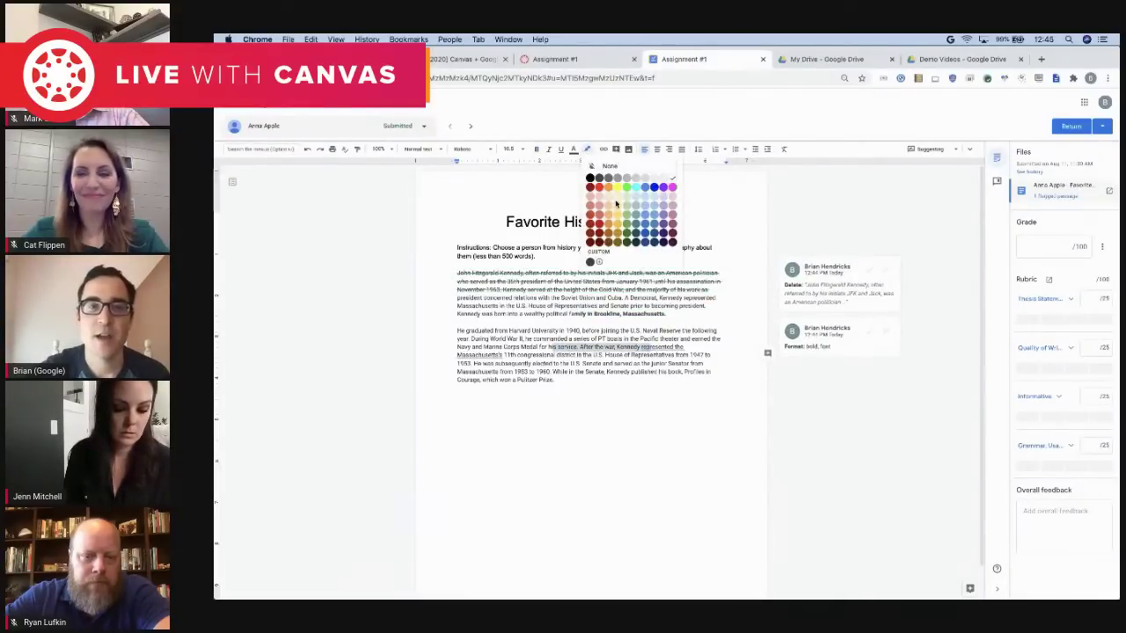
{"action": "left_click", "coordinate": [635, 219]}
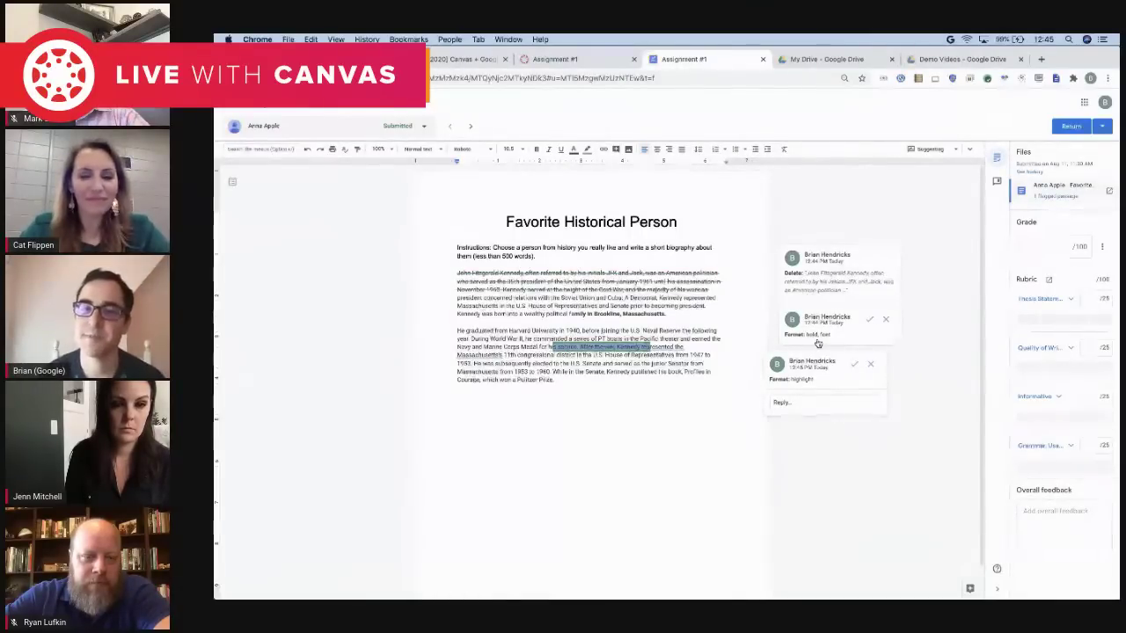
{"action": "left_click", "coordinate": [791, 401]}
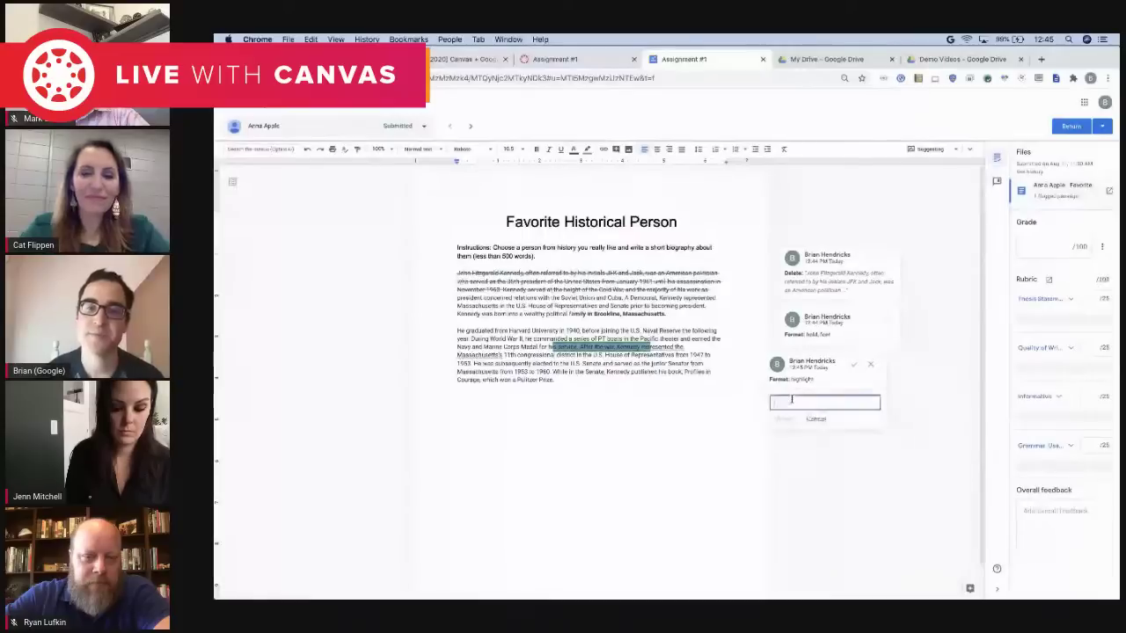
{"action": "type", "text": "MLA"}
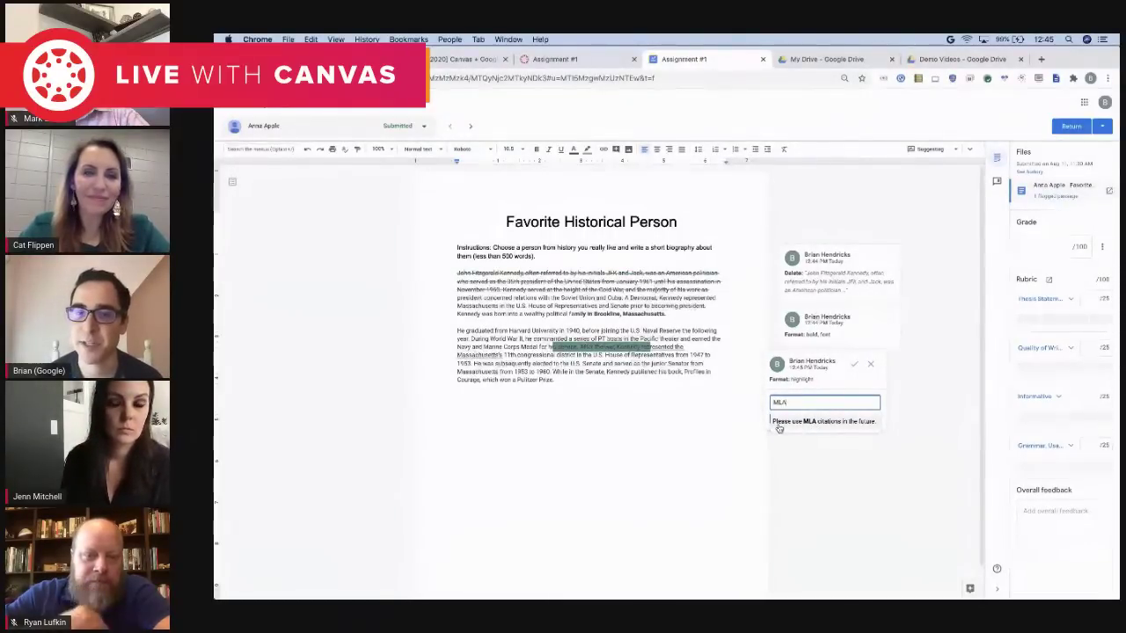
{"action": "left_click", "coordinate": [798, 423]}
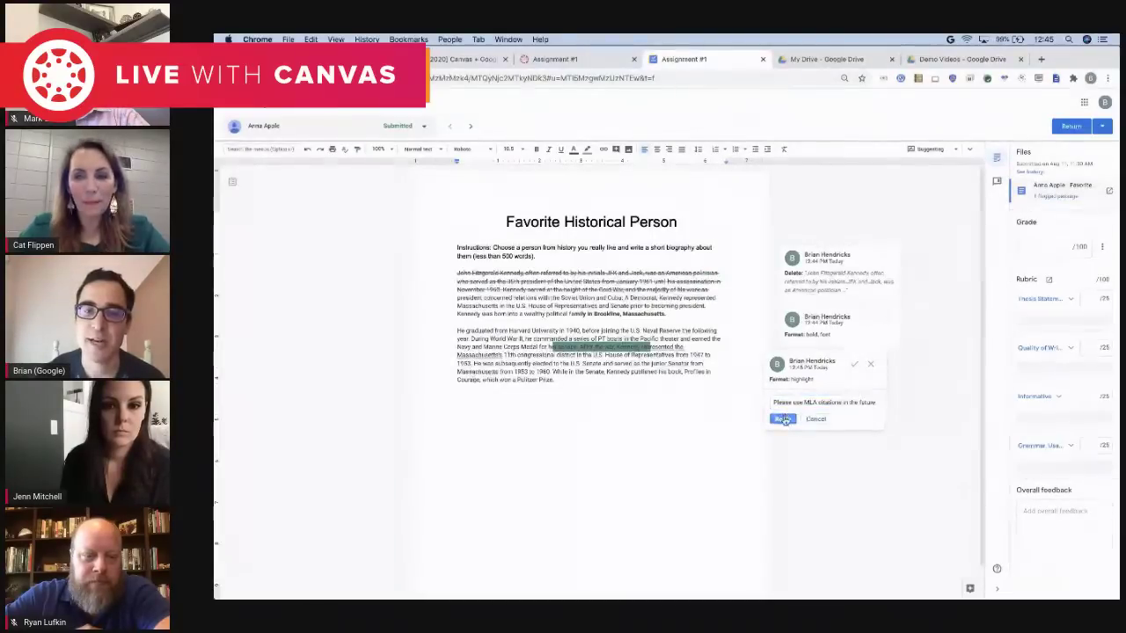
{"action": "left_click", "coordinate": [783, 419]}
Step: View the comment bank and score the rubric: Thesis Statement 10, Quality of Writing 20, Informative 25, and Grammar, Usage & Mechanics 20
{"action": "left_click", "coordinate": [997, 182]}
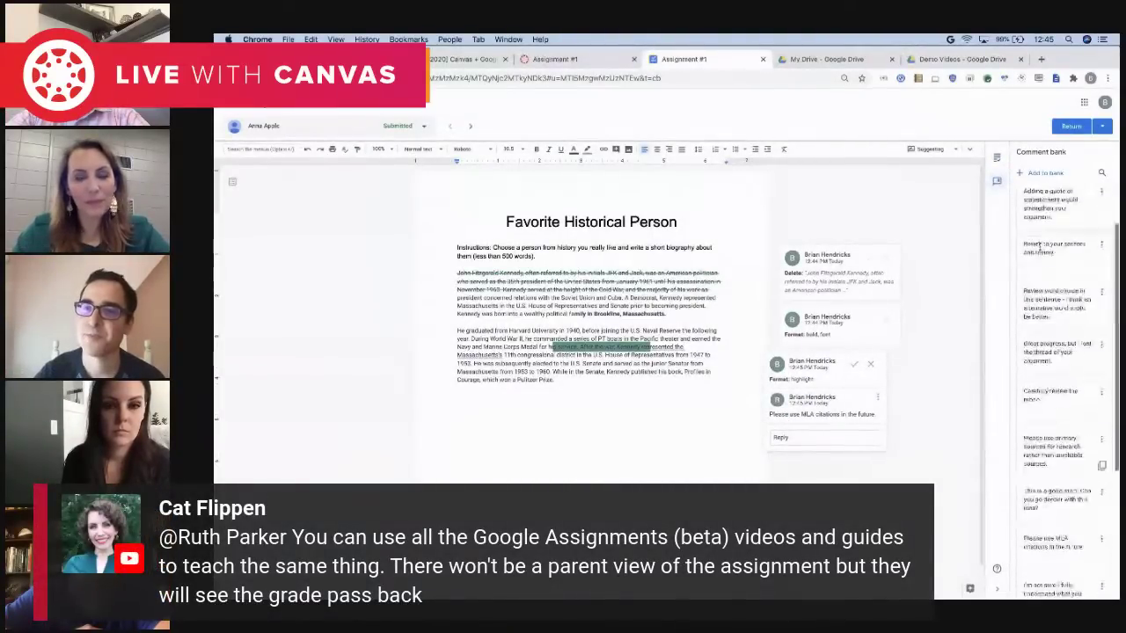
{"action": "left_click", "coordinate": [997, 160]}
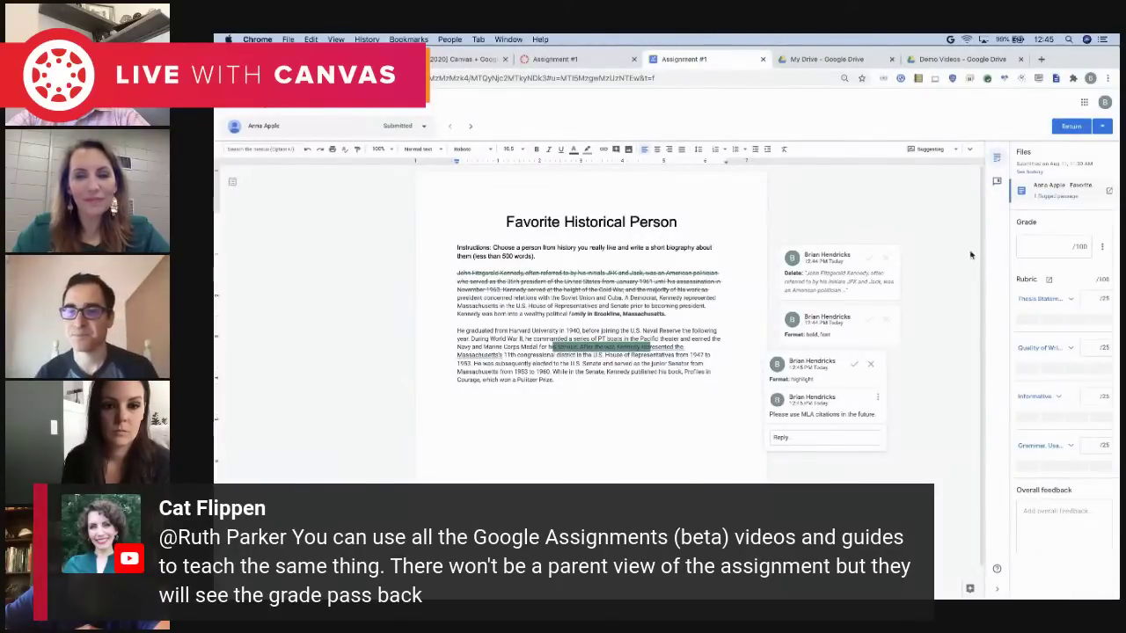
{"action": "left_click", "coordinate": [1077, 321]}
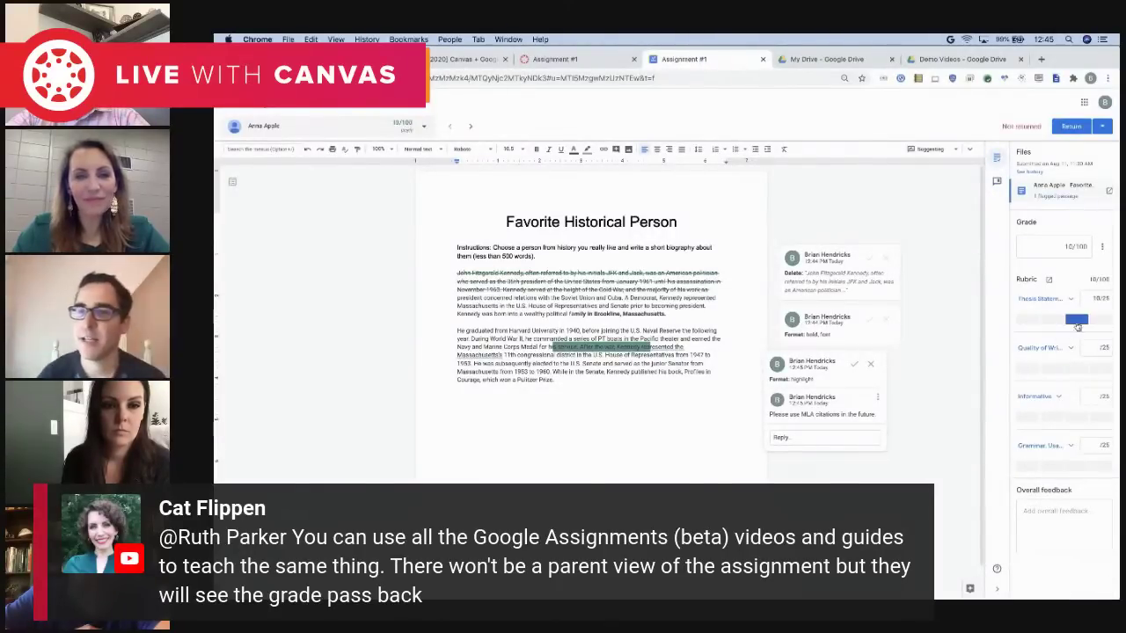
{"action": "left_click", "coordinate": [1043, 368]}
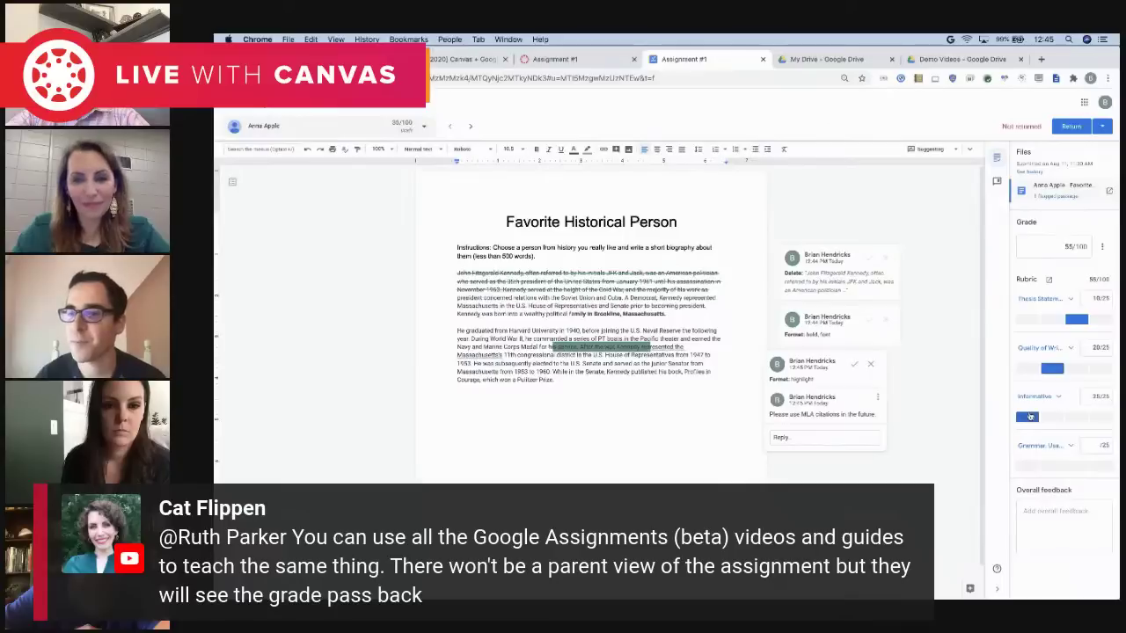
{"action": "left_click", "coordinate": [1053, 468]}
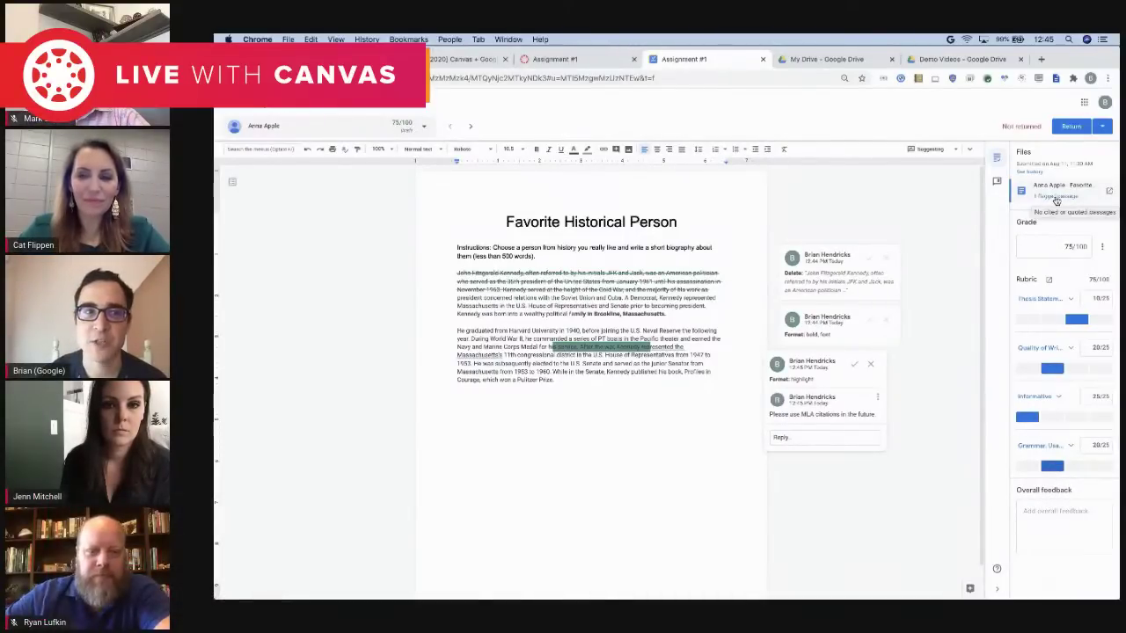
Step: Examine the submission's originality report, comparing the flagged passage with its top web match, and close the report
{"action": "left_click", "coordinate": [1054, 197]}
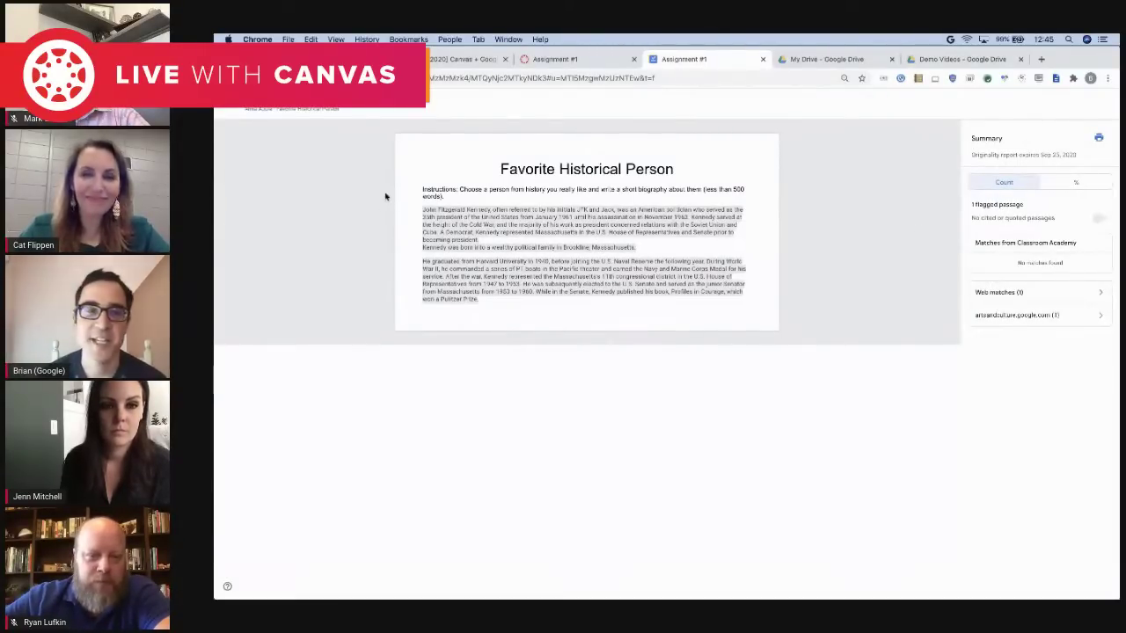
{"action": "left_click", "coordinate": [504, 225]}
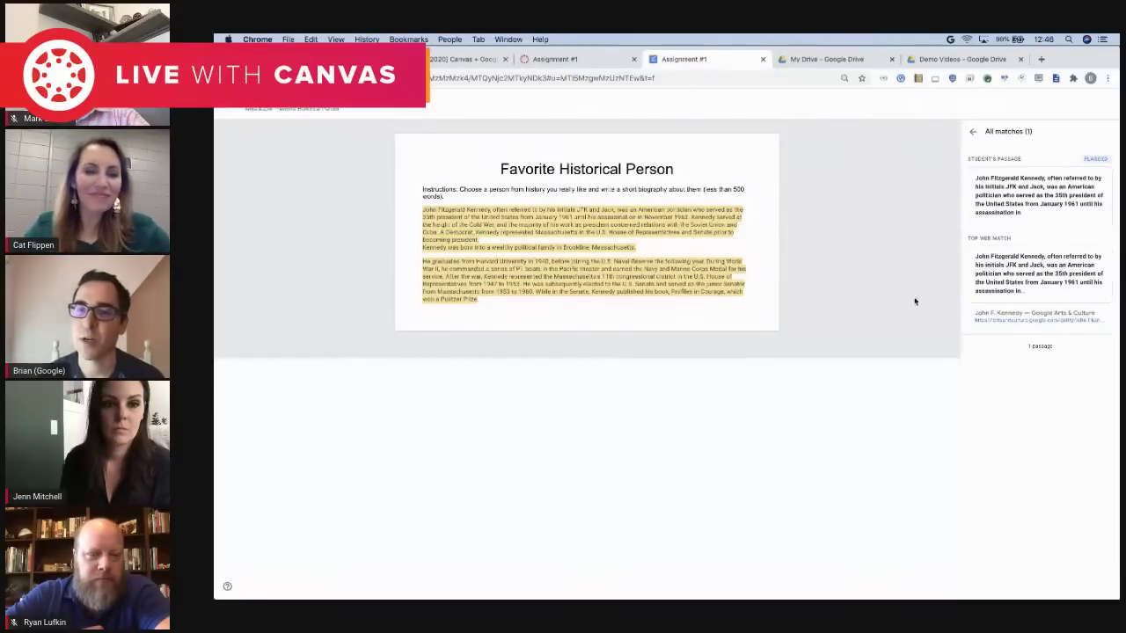
{"action": "left_click", "coordinate": [232, 109]}
{"action": "left_click", "coordinate": [232, 109]}
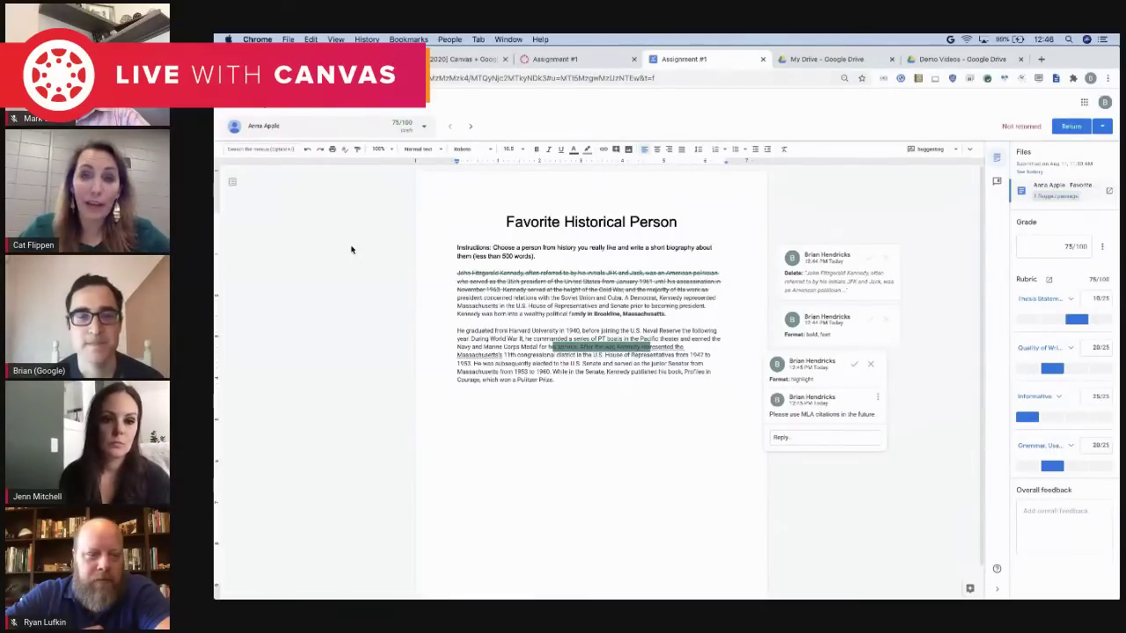
{"action": "left_click", "coordinate": [403, 288]}
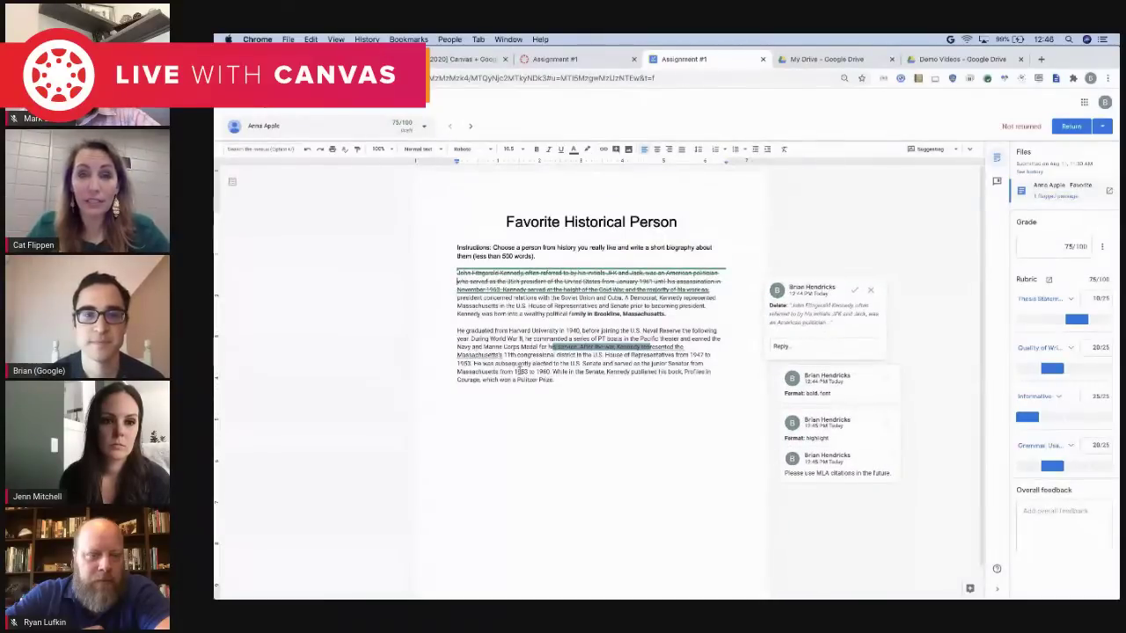
{"action": "left_click", "coordinate": [550, 381]}
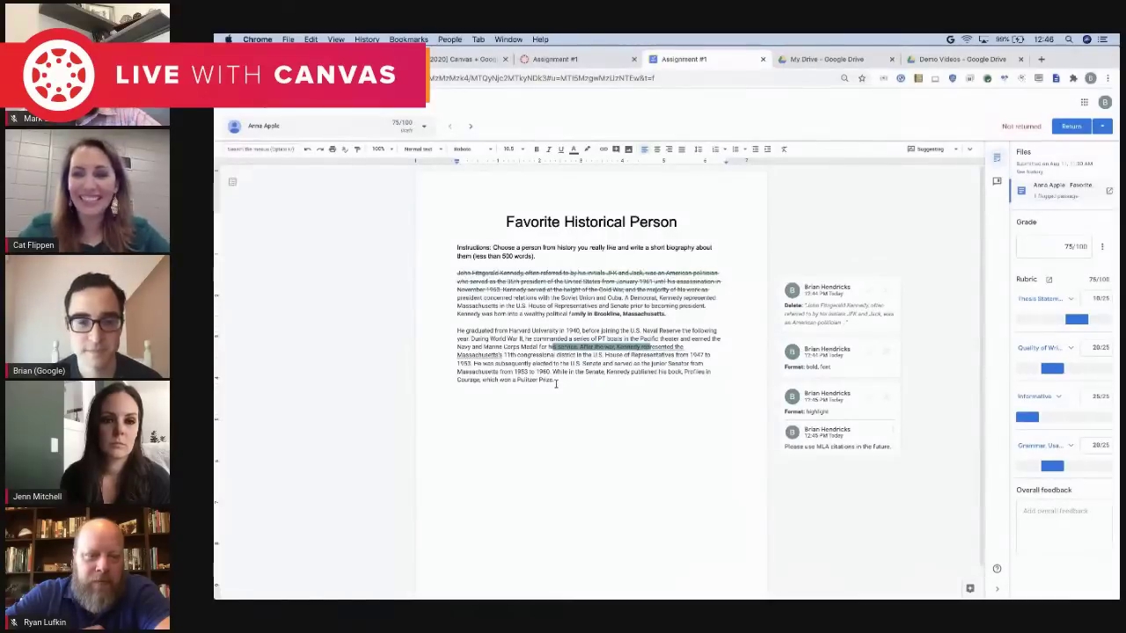
Step: Go through the next two students' submissions, checking the originality report for the Julius Caesar document
{"action": "left_click", "coordinate": [467, 128]}
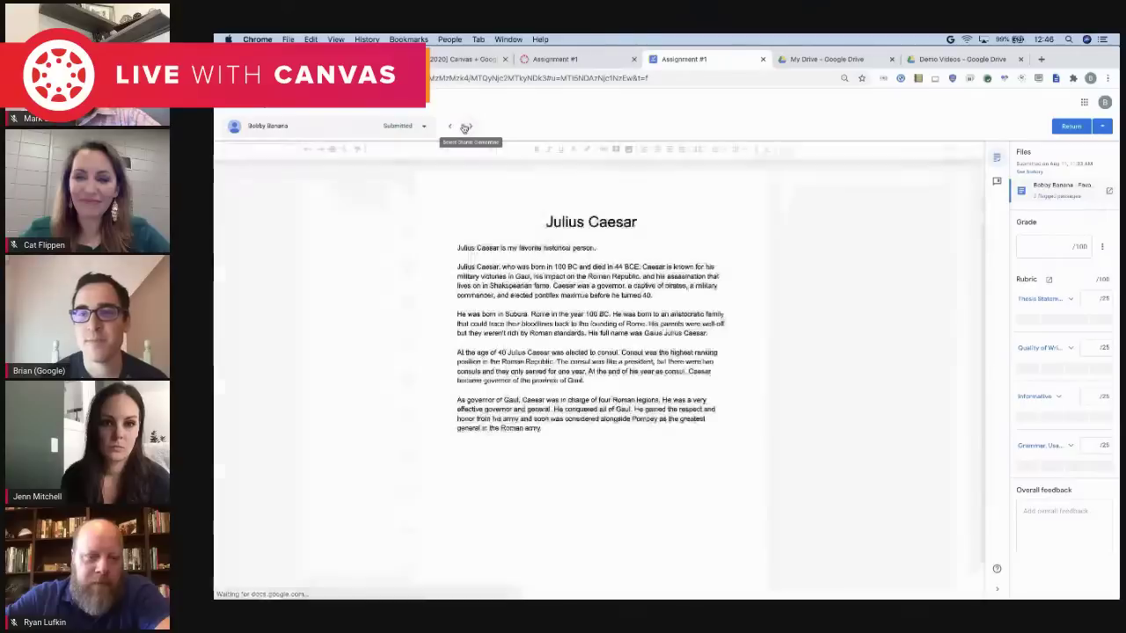
{"action": "left_click", "coordinate": [1064, 196]}
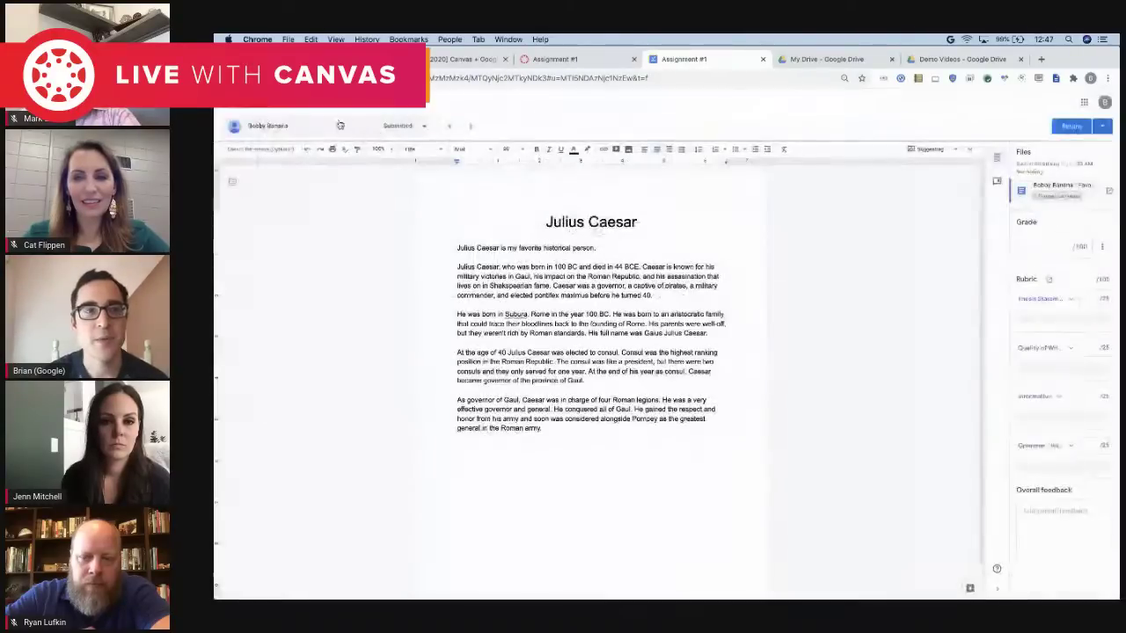
{"action": "left_click", "coordinate": [472, 127]}
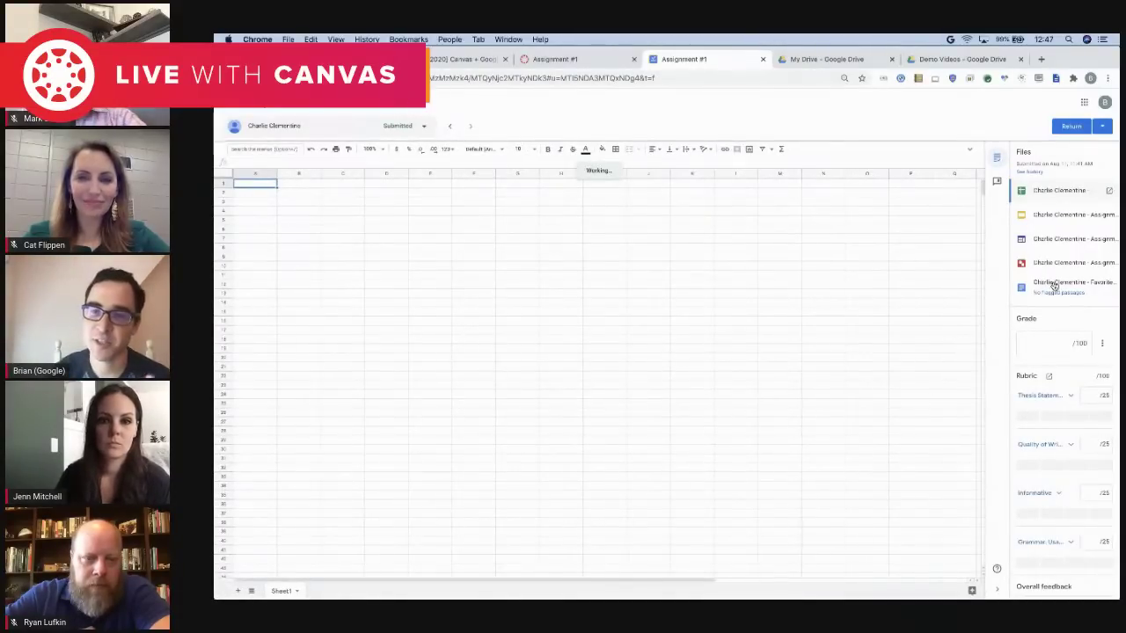
Step: Look through the student's submitted Google Slides, Google Sites and Google Drawings files
{"action": "left_click", "coordinate": [1038, 215]}
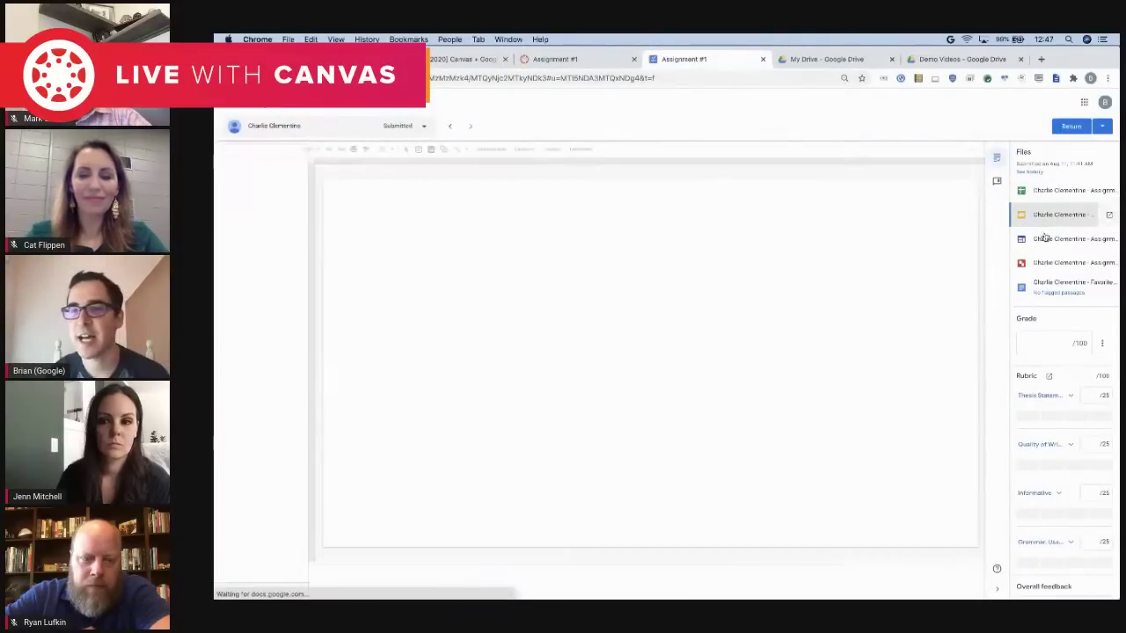
{"action": "left_click", "coordinate": [1040, 239]}
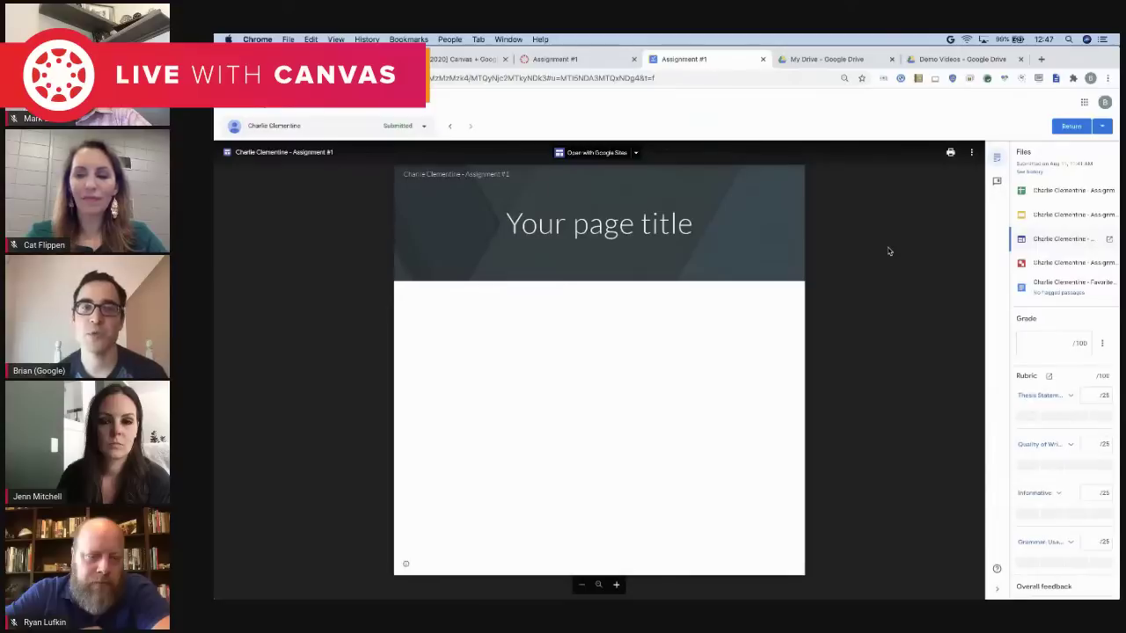
{"action": "left_click", "coordinate": [1028, 263]}
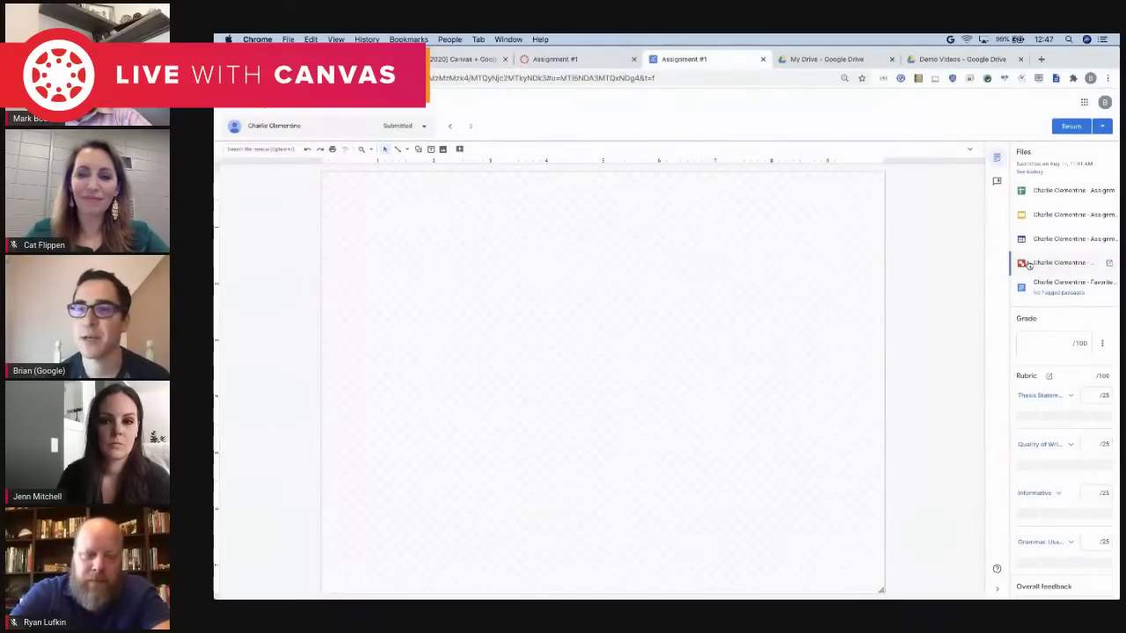
Step: Go back to the first student's graded submission and return the work with the 75/100 grade
{"action": "left_click", "coordinate": [449, 127]}
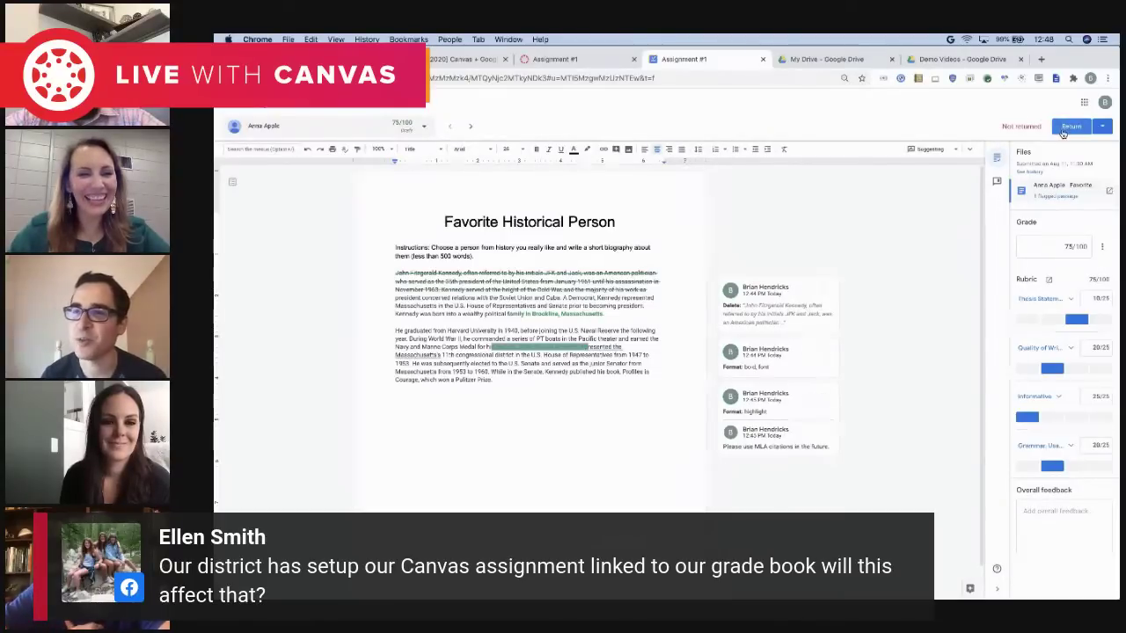
{"action": "left_click", "coordinate": [1063, 246]}
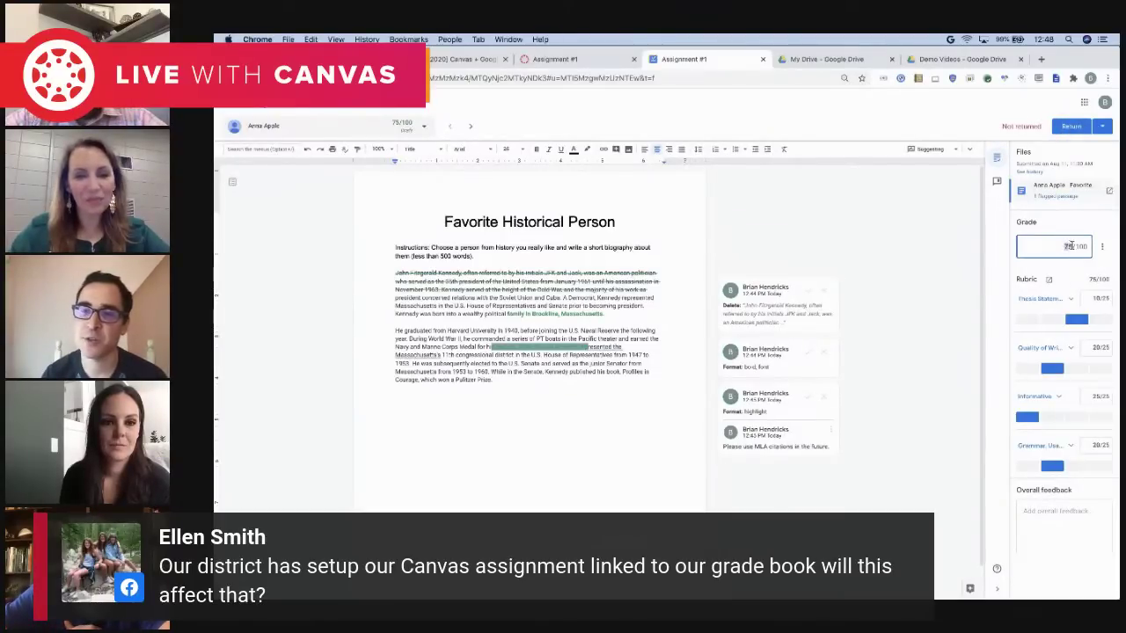
{"action": "left_click", "coordinate": [1071, 130]}
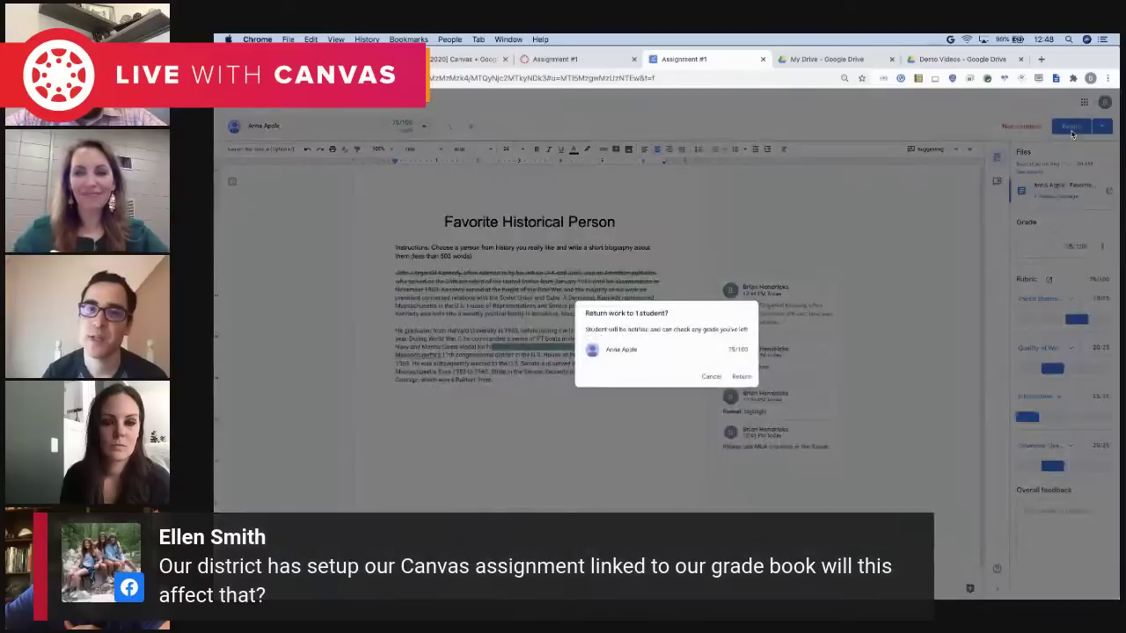
{"action": "left_click", "coordinate": [738, 377]}
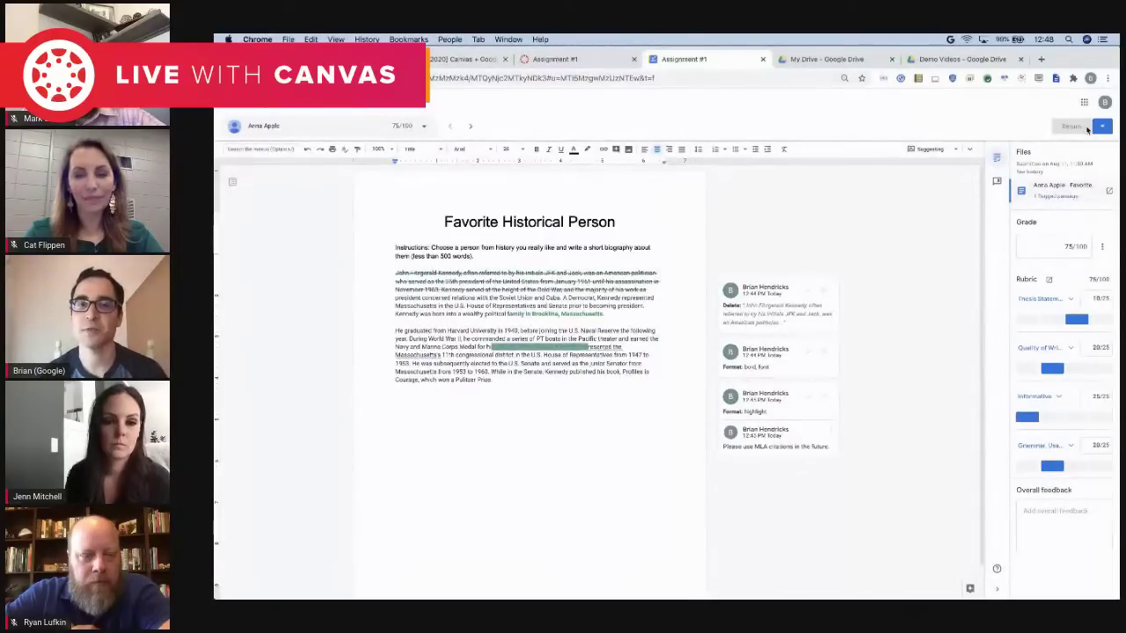
Step: Open the course gradebook in Canvas and inspect the first student's grade for Assignment #1
{"action": "left_click", "coordinate": [603, 60]}
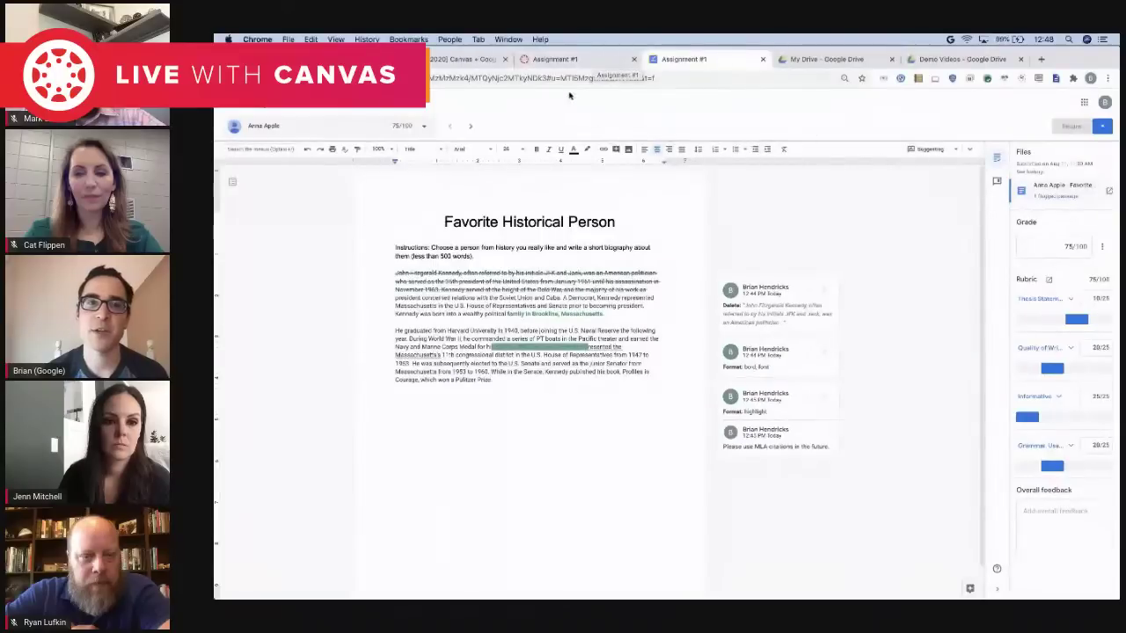
{"action": "left_click", "coordinate": [281, 214]}
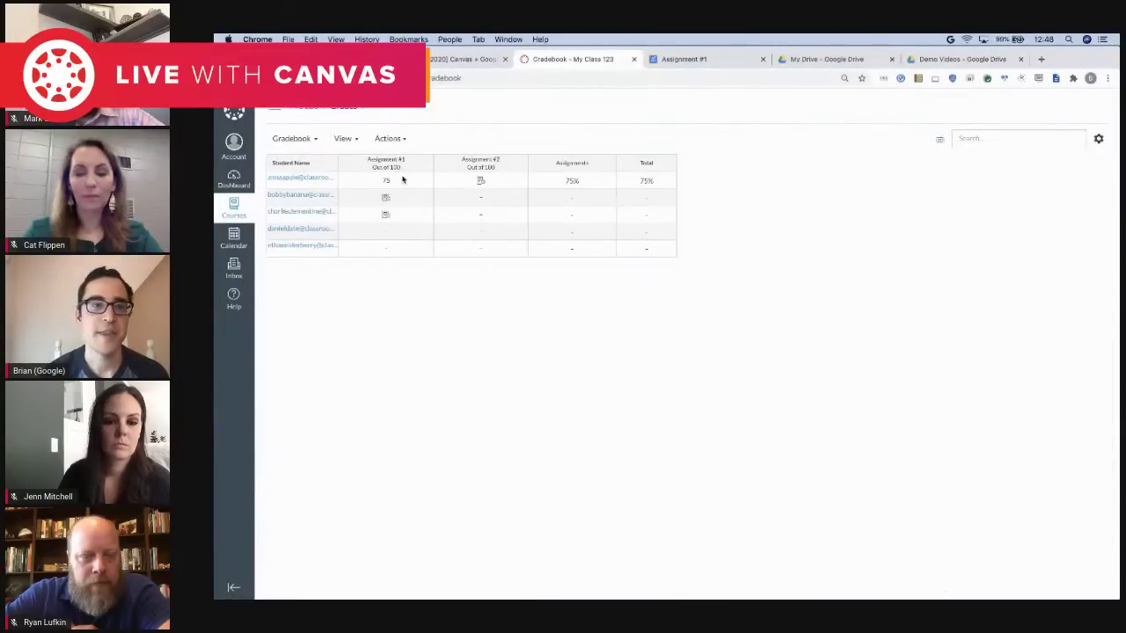
{"action": "left_click", "coordinate": [359, 182]}
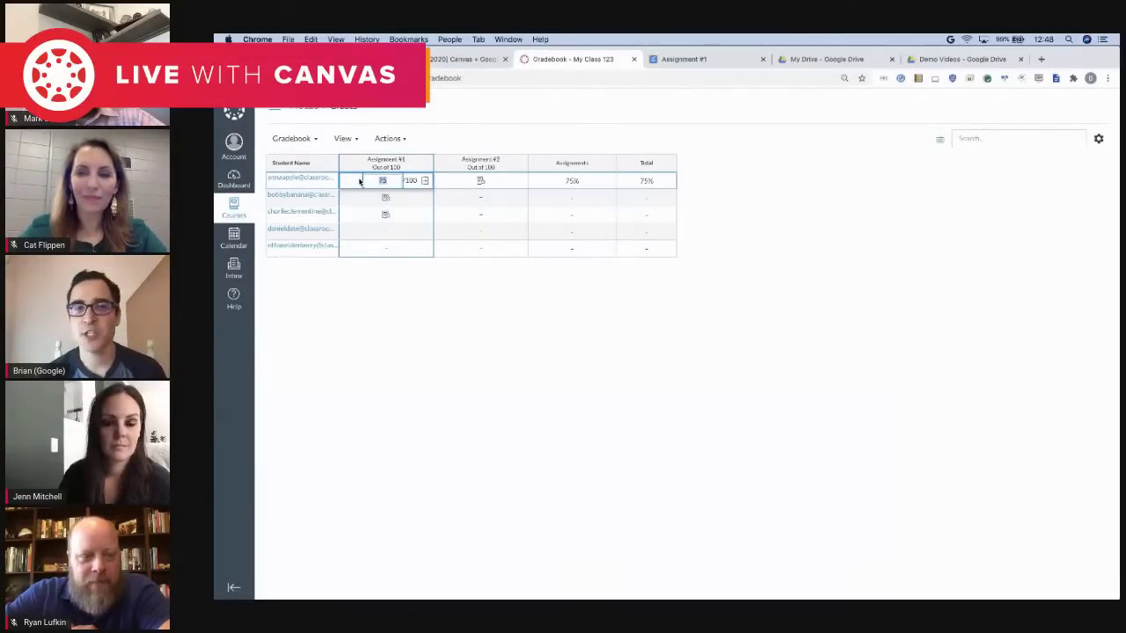
{"action": "left_click", "coordinate": [493, 315]}
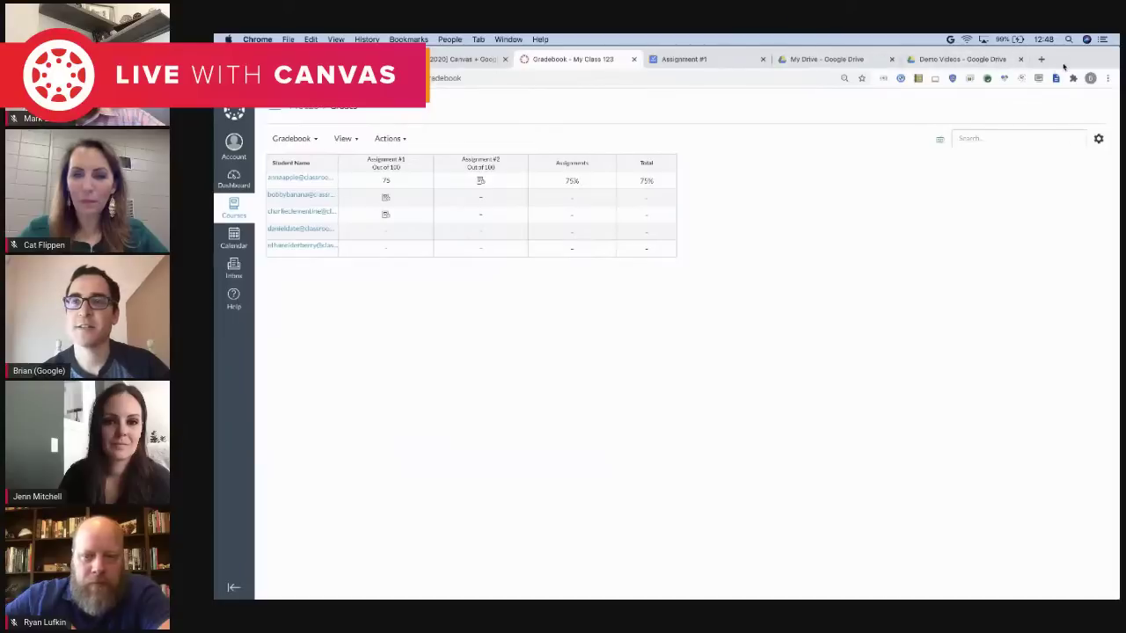
Step: Switch to the student's Canvas session and open Assignment #1 from the course's assignment list
{"action": "key", "text": "ctrl+Right"}
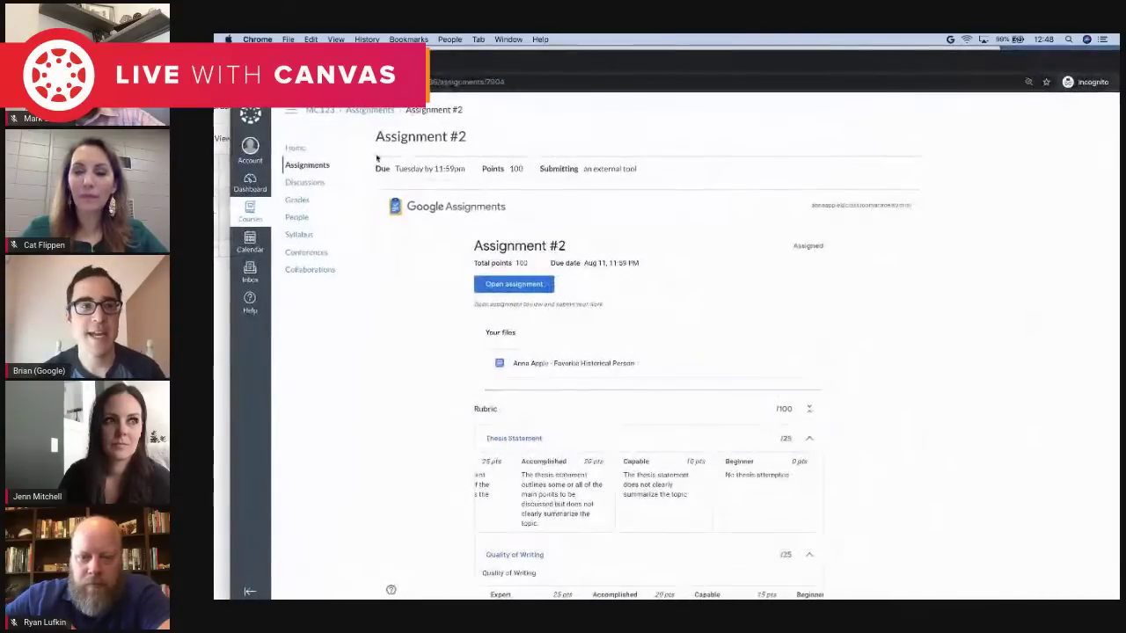
{"action": "left_click", "coordinate": [324, 166]}
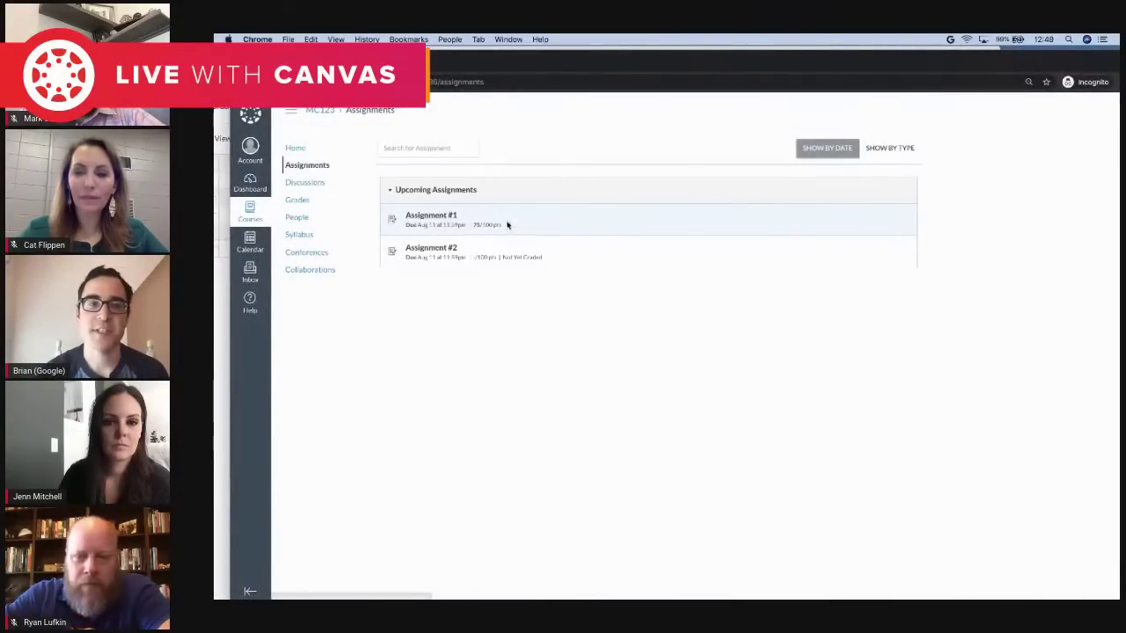
{"action": "left_click_drag", "start_coordinate": [503, 226], "coordinate": [415, 220]}
{"action": "left_click", "coordinate": [417, 217]}
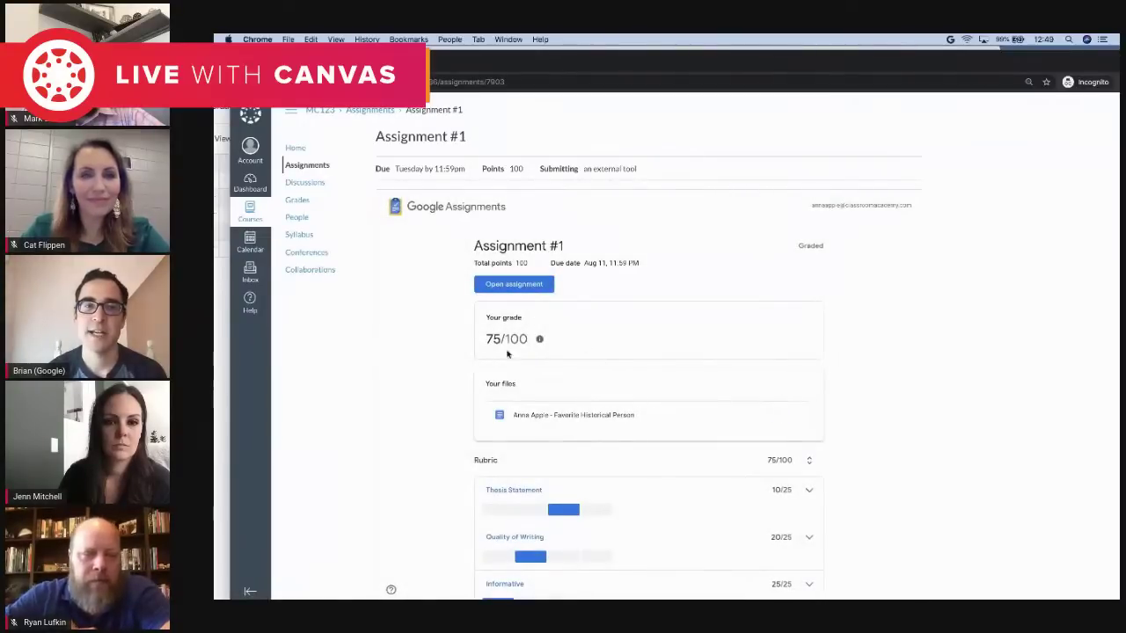
Step: Expand the Thesis Statement, Quality of Writing and Informative criteria and review the returned rubric scores
{"action": "scroll", "coordinate": [611, 439], "scroll_direction": "down", "scroll_amount": 2}
{"action": "left_click", "coordinate": [809, 412]}
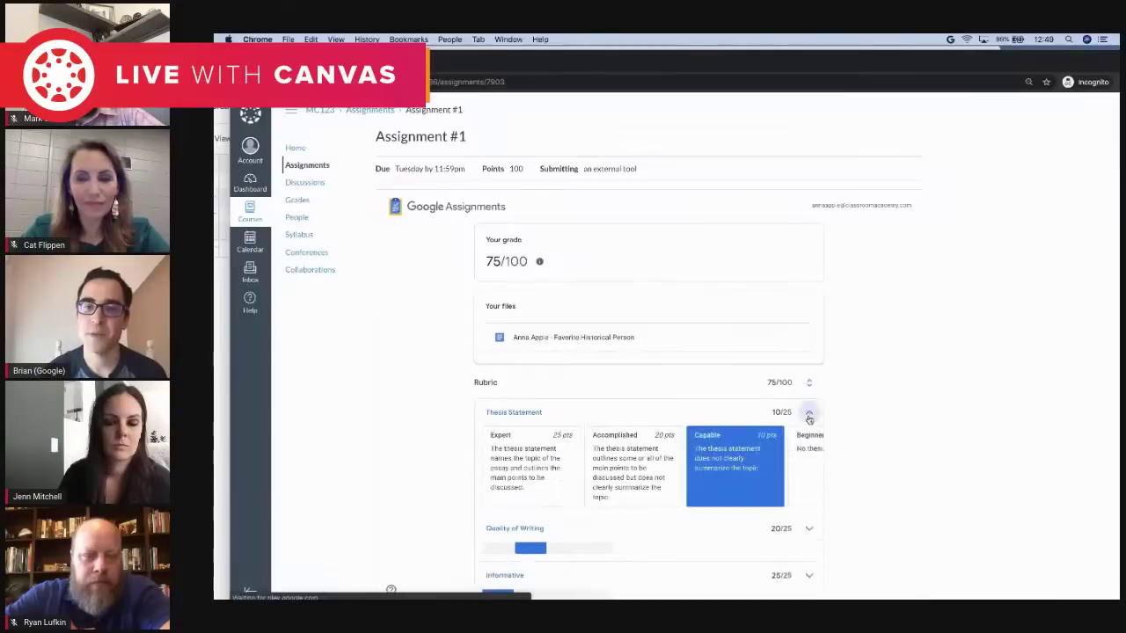
{"action": "scroll", "coordinate": [826, 467], "scroll_direction": "down", "scroll_amount": 2}
{"action": "left_click", "coordinate": [808, 463]}
{"action": "scroll", "coordinate": [824, 492], "scroll_direction": "down", "scroll_amount": 2}
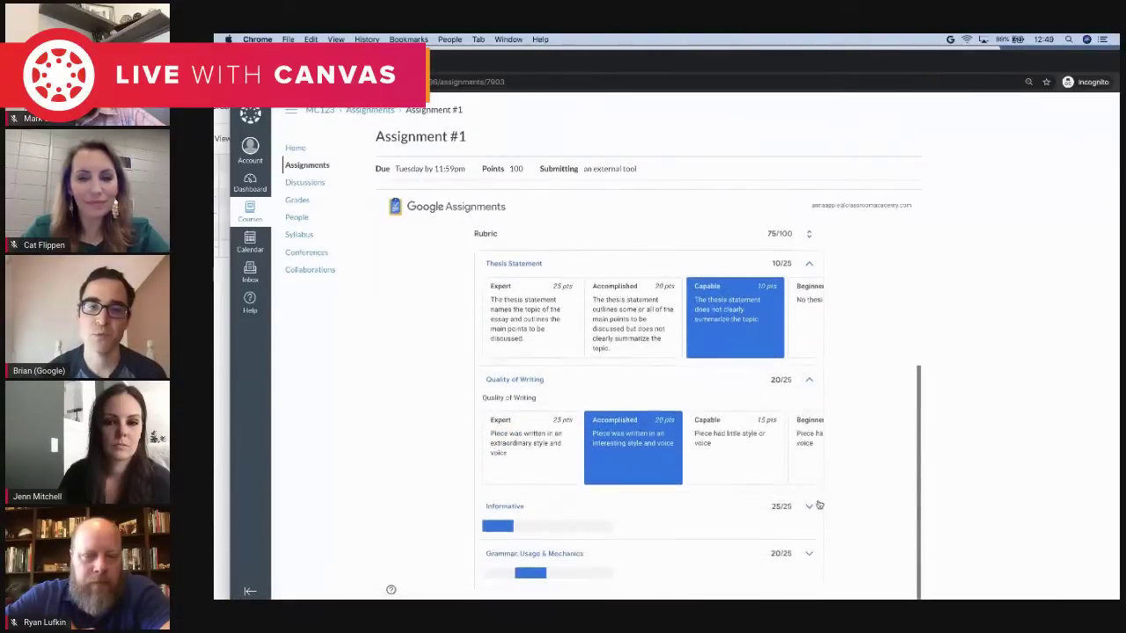
{"action": "left_click", "coordinate": [810, 508]}
{"action": "scroll", "coordinate": [815, 515], "scroll_direction": "down", "scroll_amount": 2}
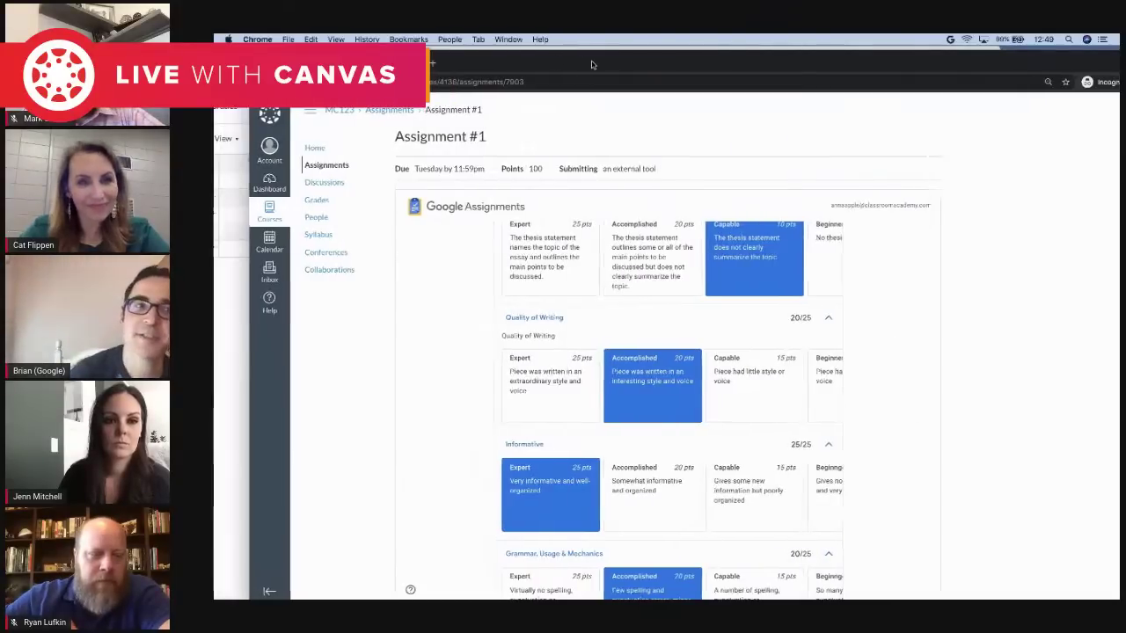
Step: Switch back to the instructor's Canvas session and open the My Class 123 course from the dashboard
{"action": "left_click", "coordinate": [462, 59]}
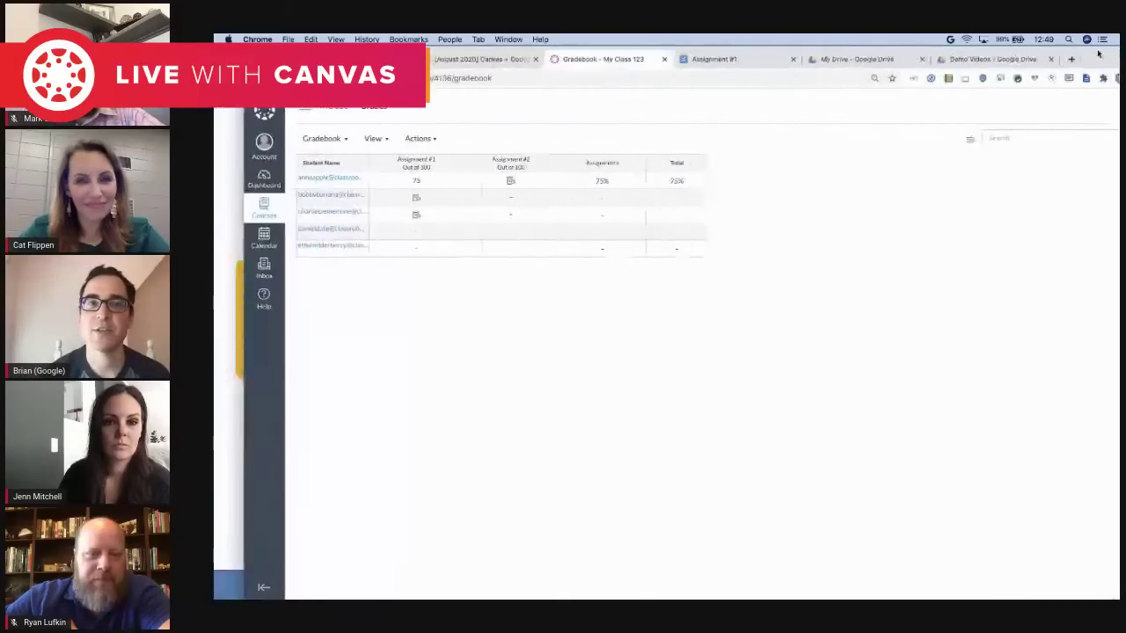
{"action": "left_click", "coordinate": [476, 60]}
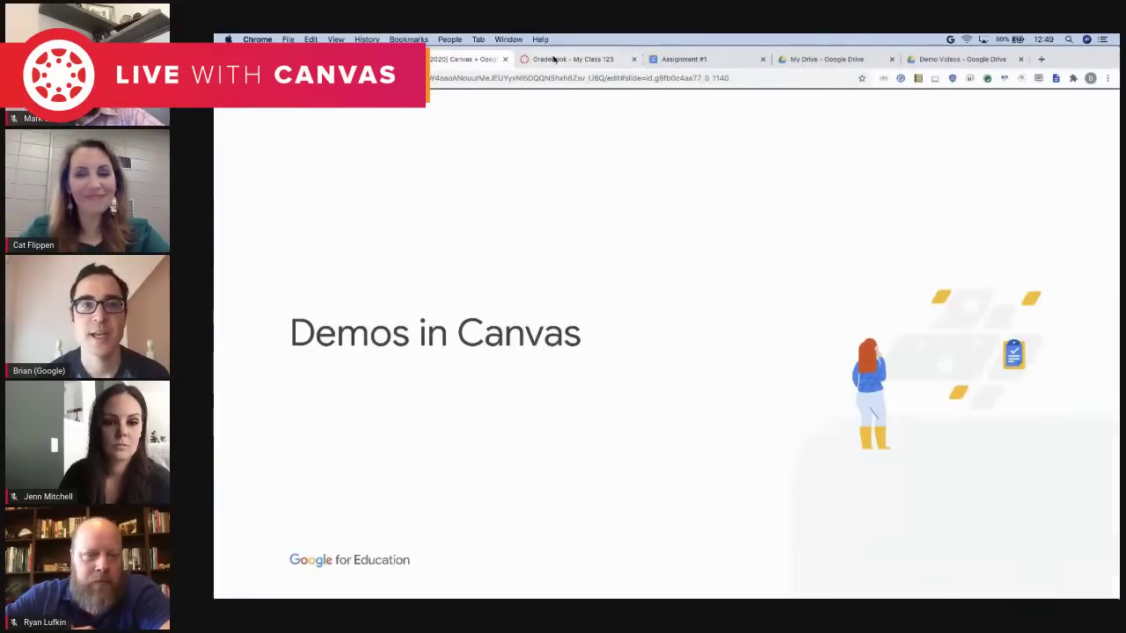
{"action": "left_click", "coordinate": [550, 60]}
{"action": "left_click", "coordinate": [244, 188]}
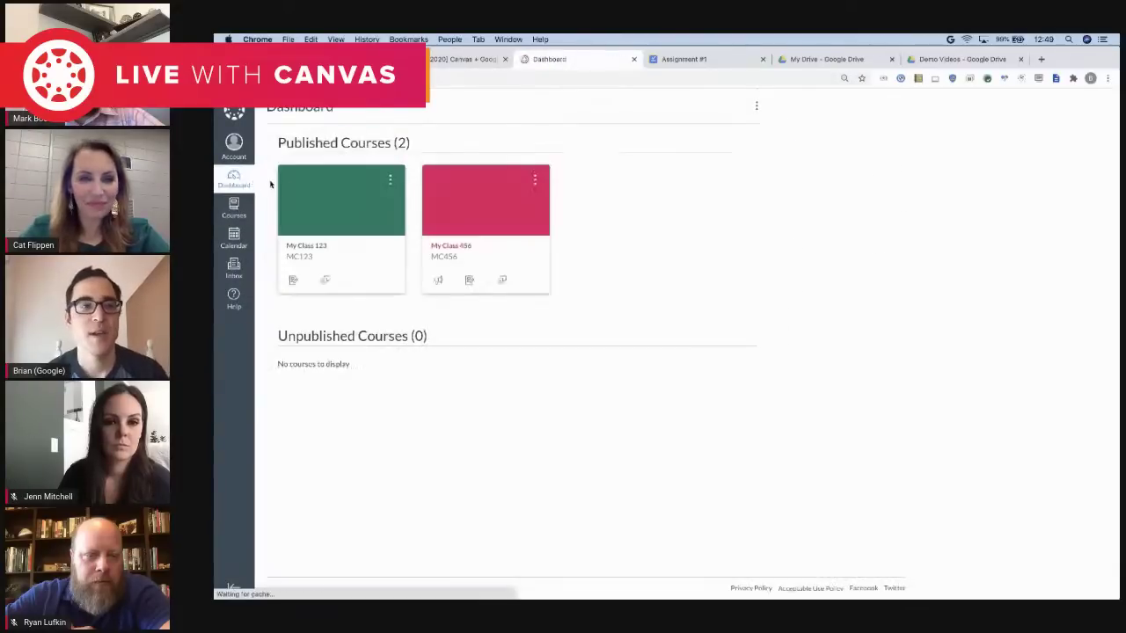
{"action": "left_click", "coordinate": [306, 245]}
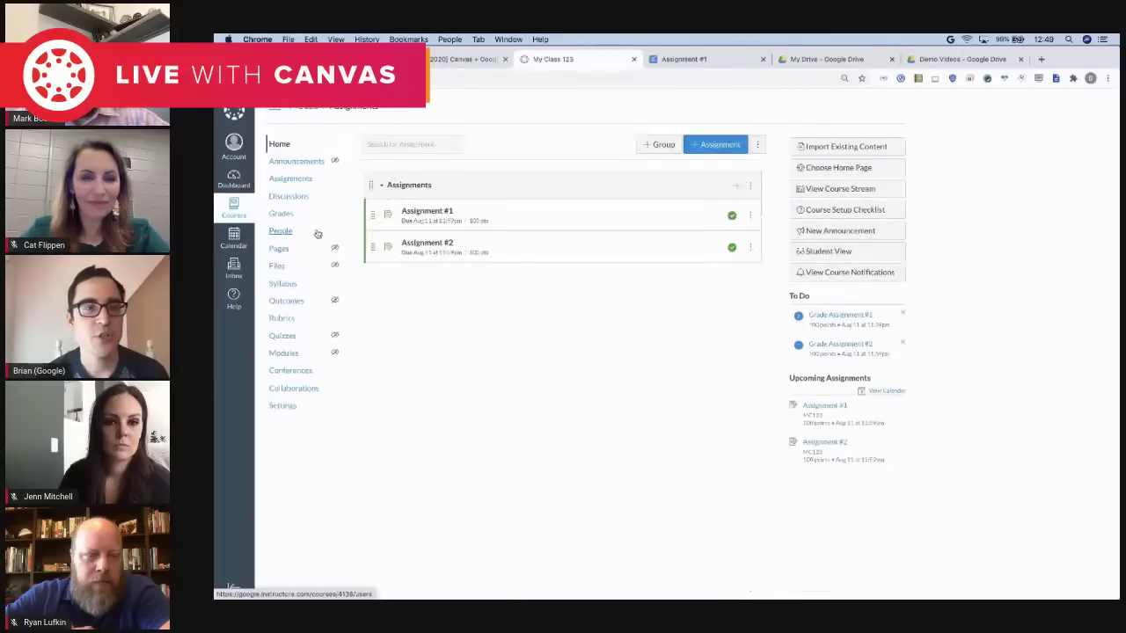
Step: Start a new course announcement with the title "Announcement"
{"action": "left_click", "coordinate": [290, 163]}
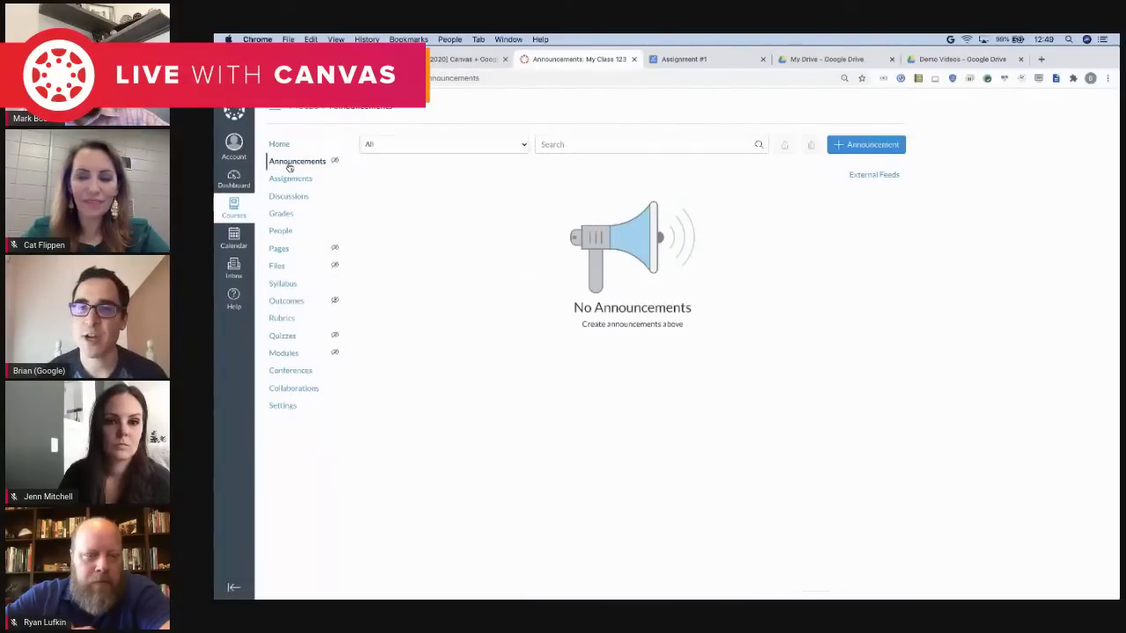
{"action": "left_click", "coordinate": [866, 144]}
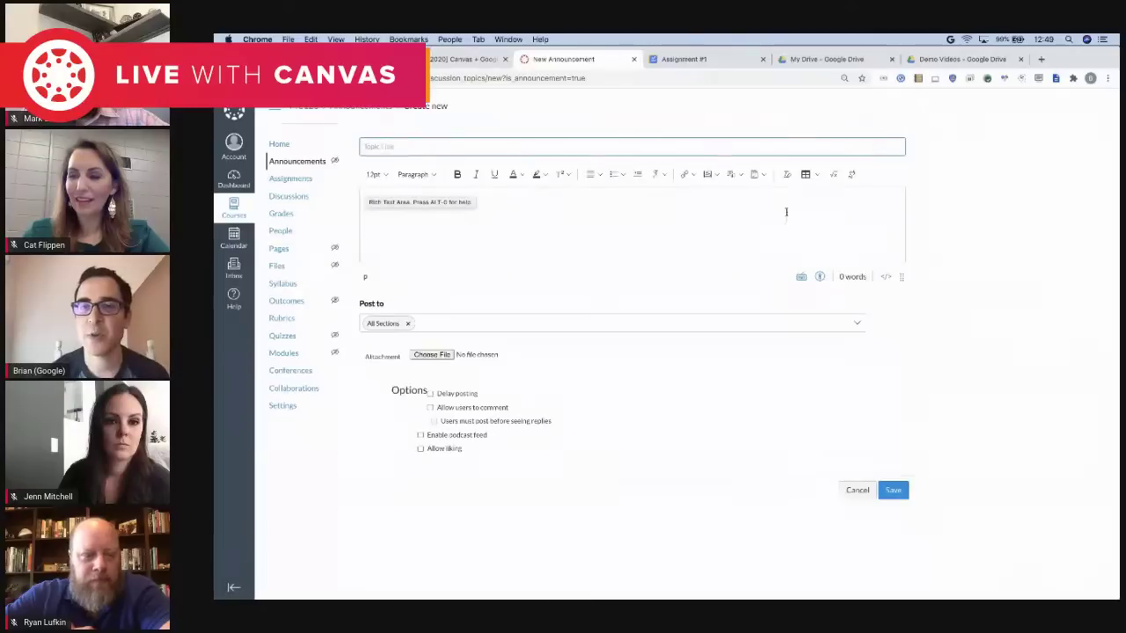
{"action": "type", "text": "Announcement"}
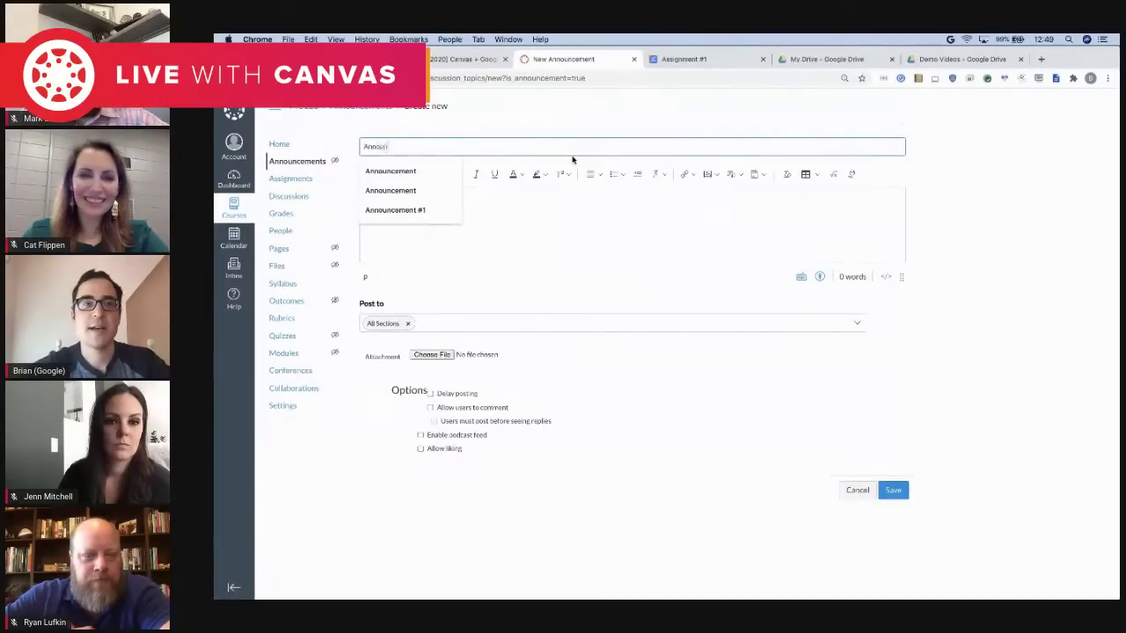
Step: Embed the Favorite Historical Person document from the Course Materials folder in Google Drive into the announcement body
{"action": "left_click", "coordinate": [694, 210]}
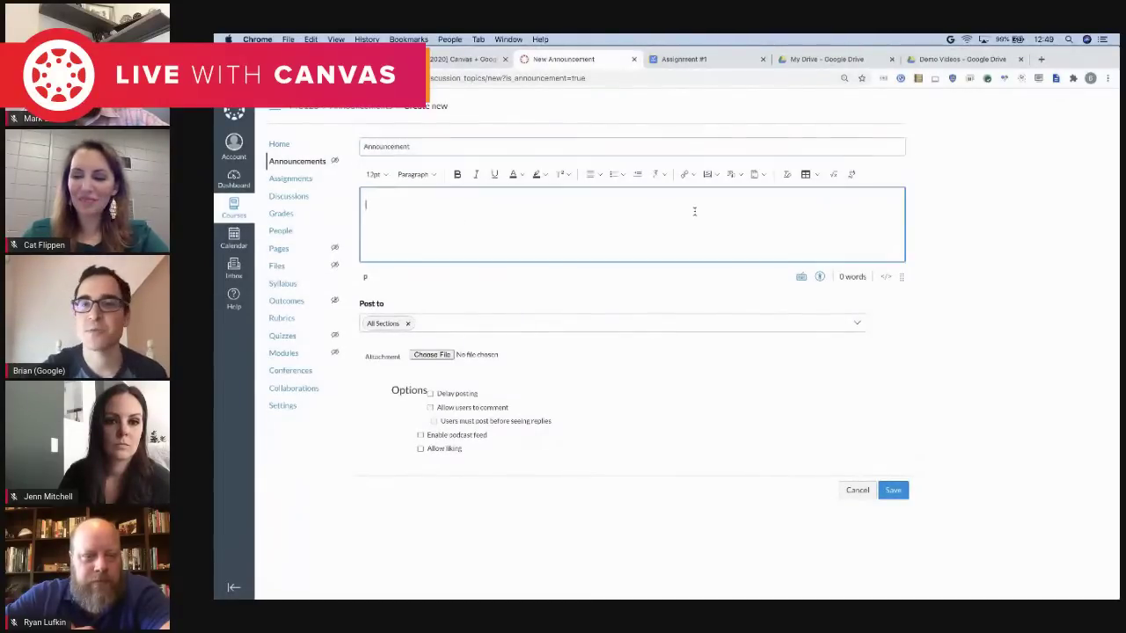
{"action": "left_click", "coordinate": [851, 175]}
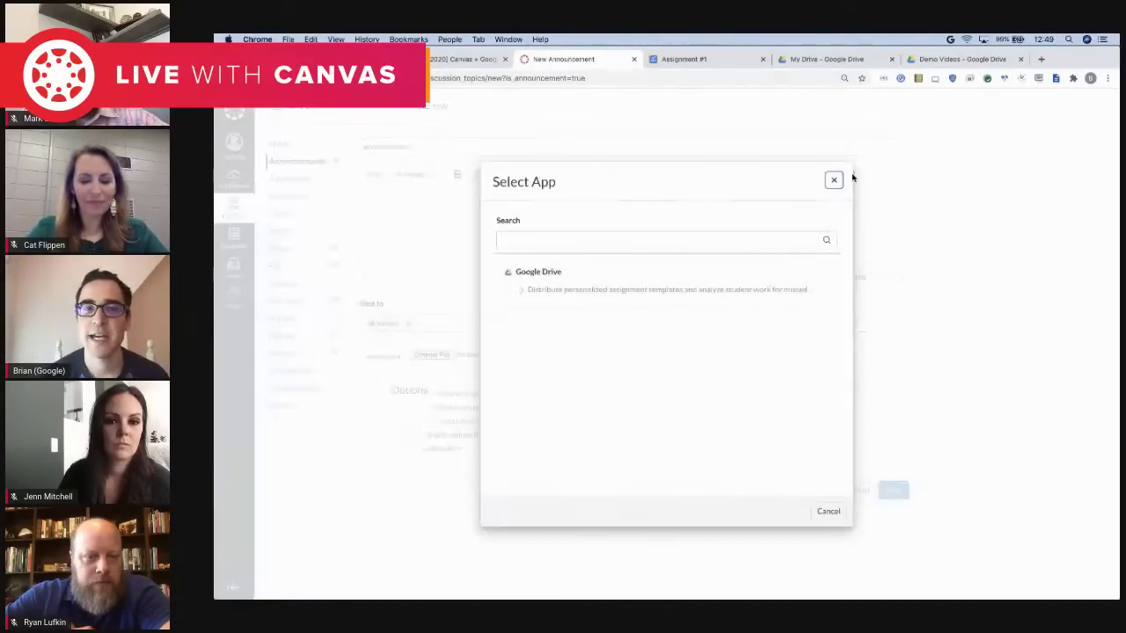
{"action": "left_click", "coordinate": [536, 272]}
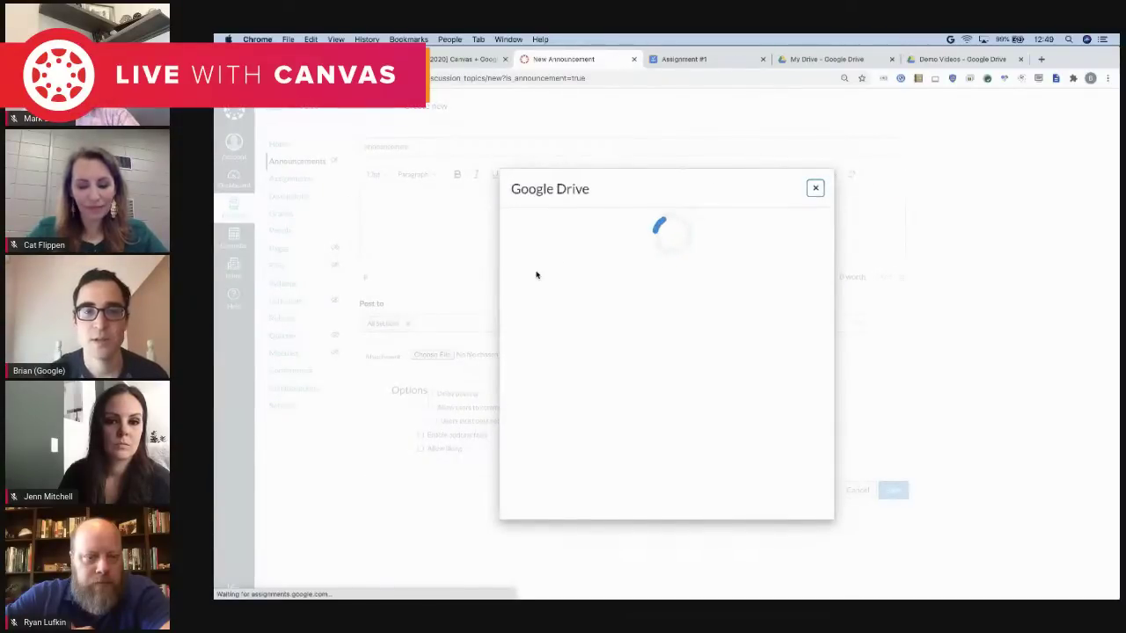
{"action": "left_click", "coordinate": [707, 387]}
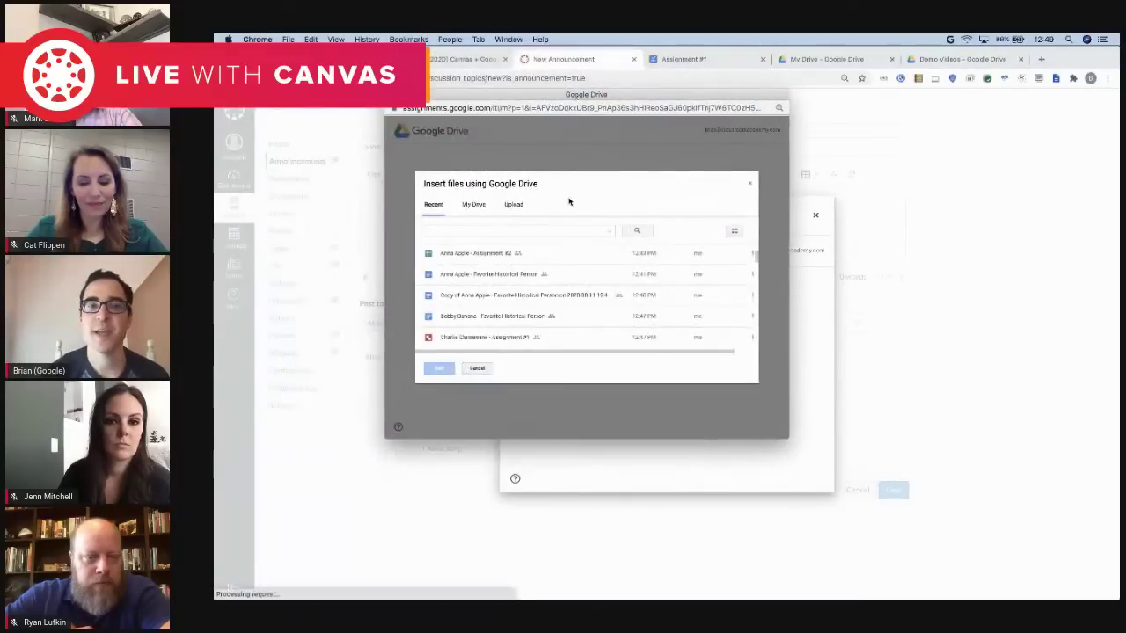
{"action": "left_click", "coordinate": [473, 204]}
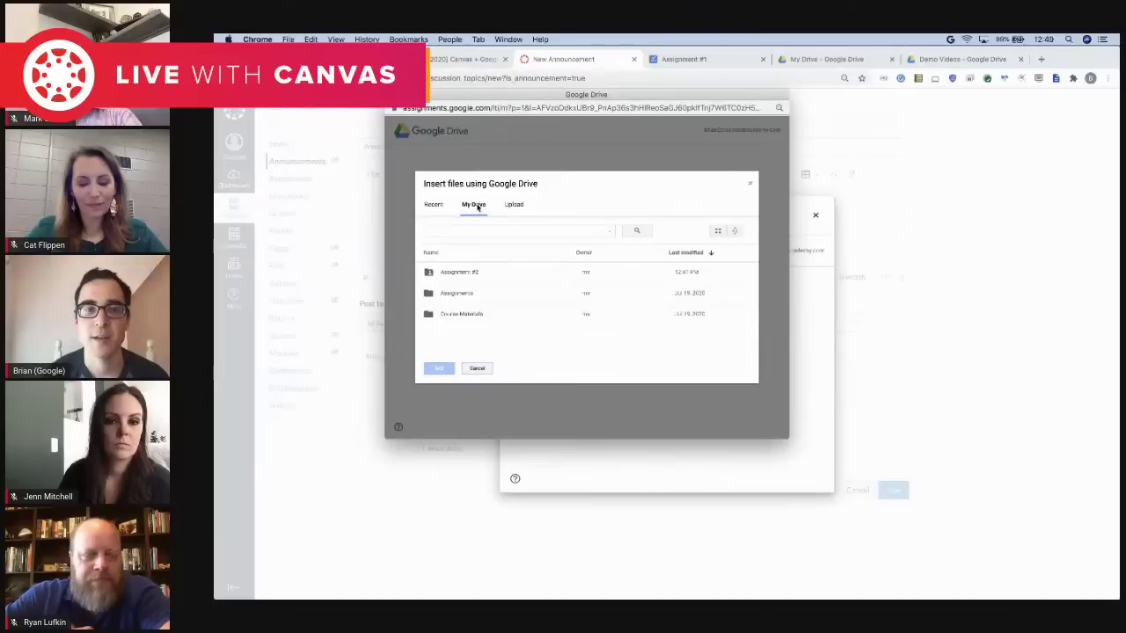
{"action": "double_click", "coordinate": [461, 315]}
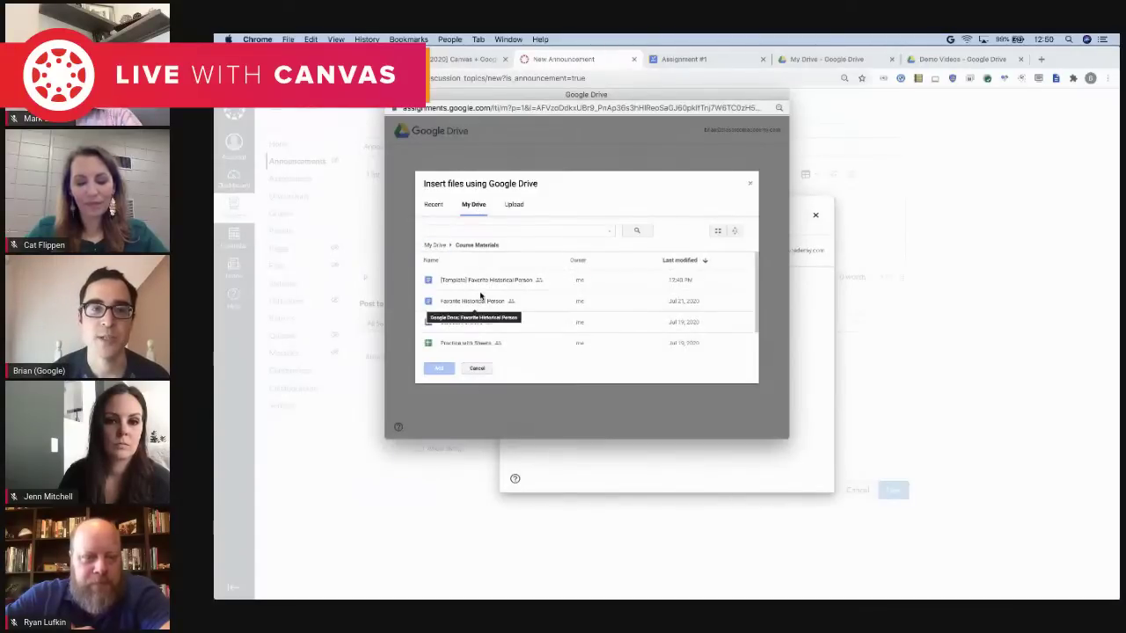
{"action": "scroll", "coordinate": [480, 308], "scroll_direction": "down", "scroll_amount": 1}
{"action": "left_click", "coordinate": [472, 292]}
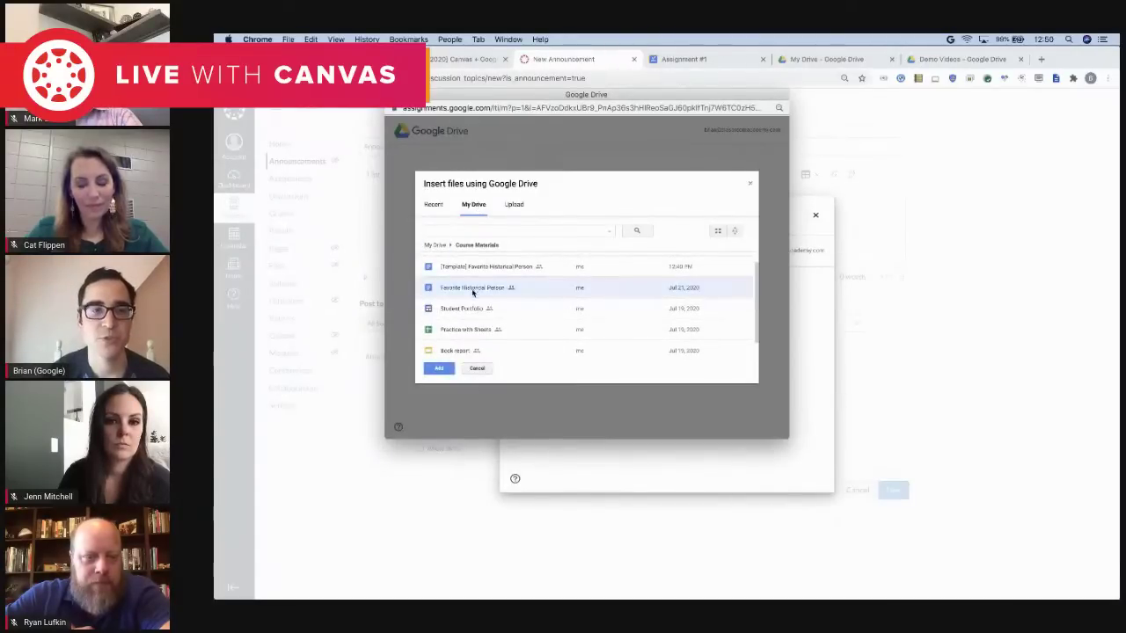
{"action": "left_click", "coordinate": [442, 368]}
{"action": "left_click", "coordinate": [652, 299]}
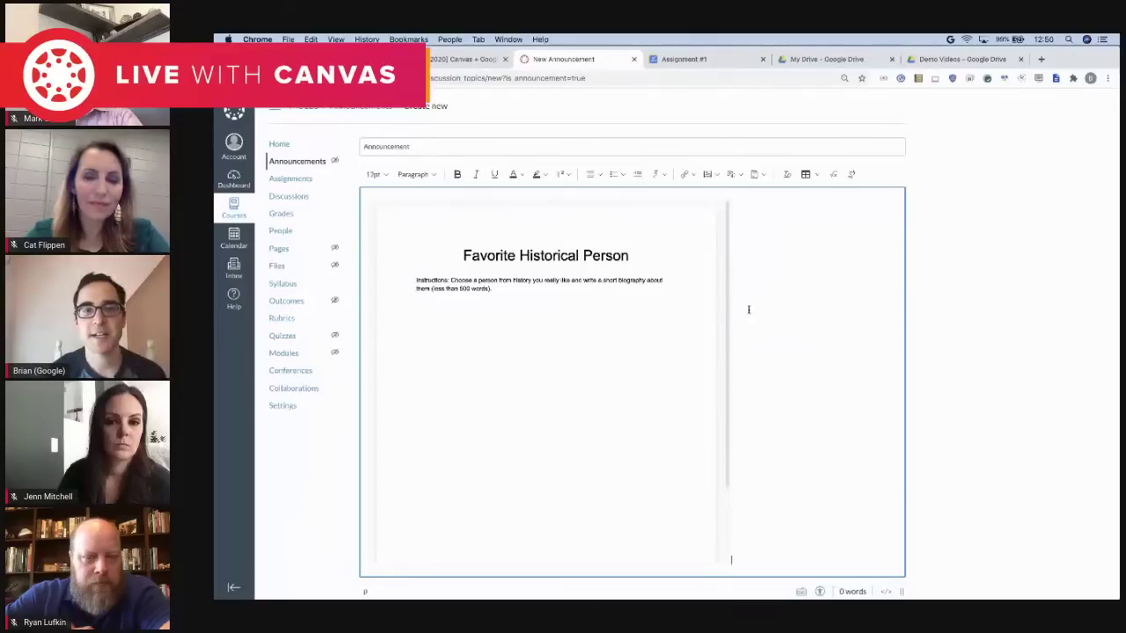
Step: Embed the Book report slides from the Course Materials folder in Google Drive below the document in the announcement
{"action": "scroll", "coordinate": [749, 313], "scroll_direction": "down", "scroll_amount": 1}
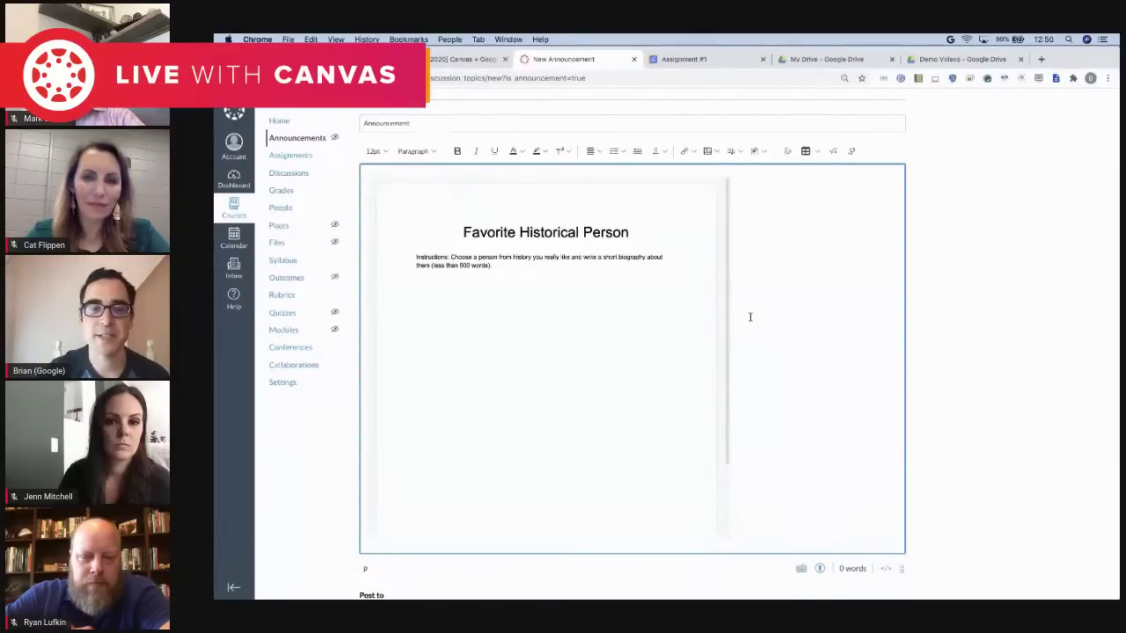
{"action": "left_click", "coordinate": [850, 151]}
{"action": "left_click", "coordinate": [564, 274]}
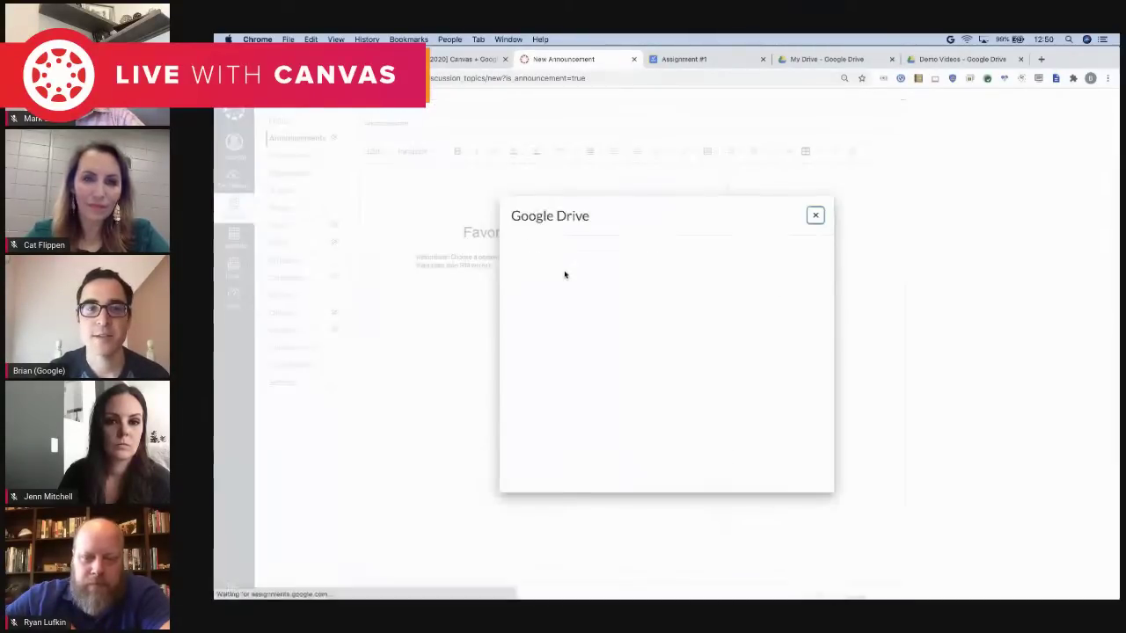
{"action": "left_click", "coordinate": [704, 386]}
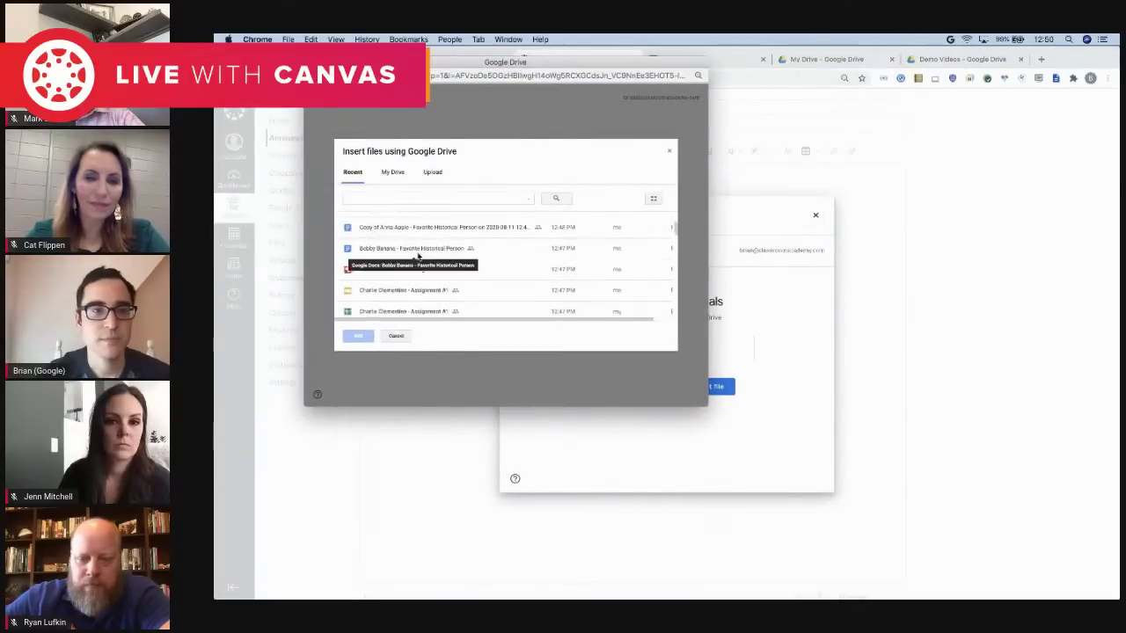
{"action": "left_click", "coordinate": [403, 171]}
{"action": "double_click", "coordinate": [405, 287]}
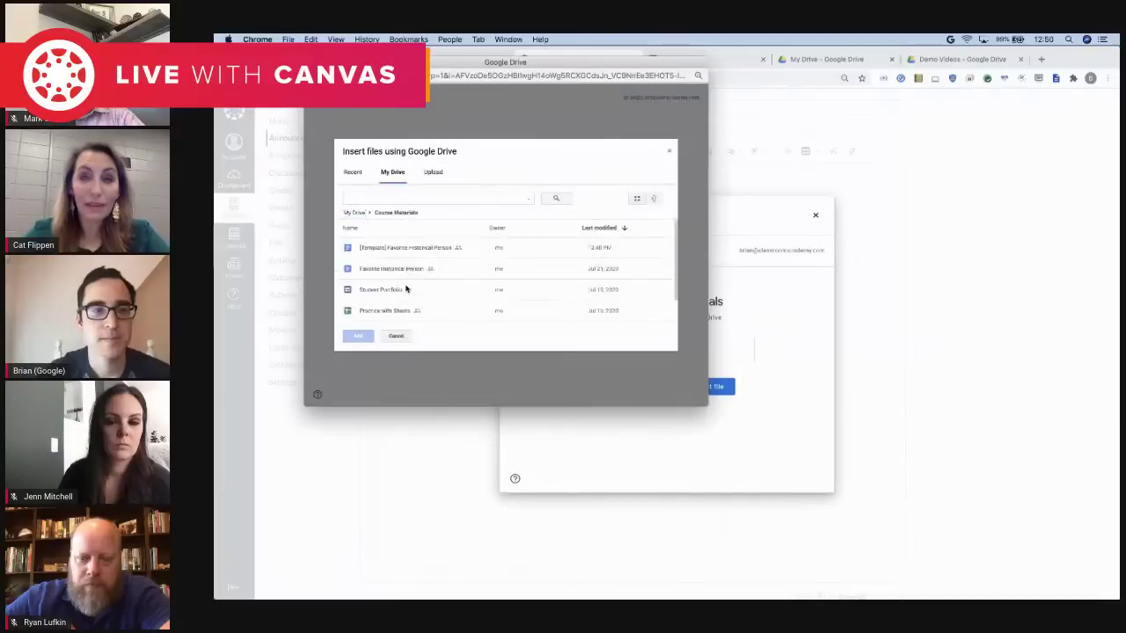
{"action": "scroll", "coordinate": [407, 282], "scroll_direction": "down", "scroll_amount": 1}
{"action": "left_click", "coordinate": [374, 305]}
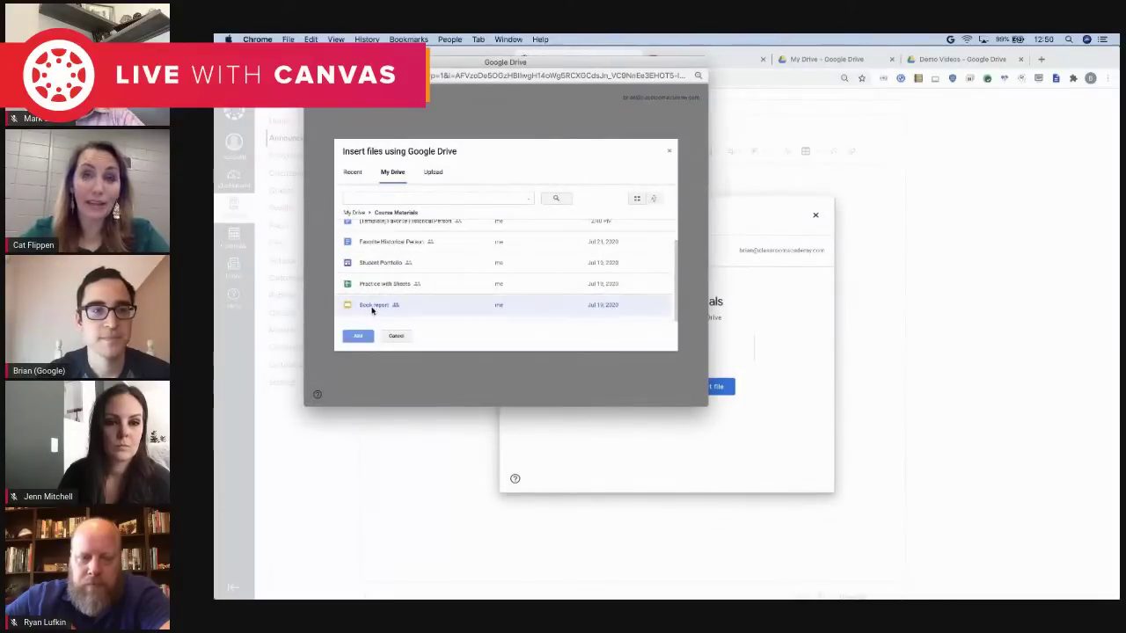
{"action": "left_click", "coordinate": [358, 336]}
{"action": "left_click", "coordinate": [572, 269]}
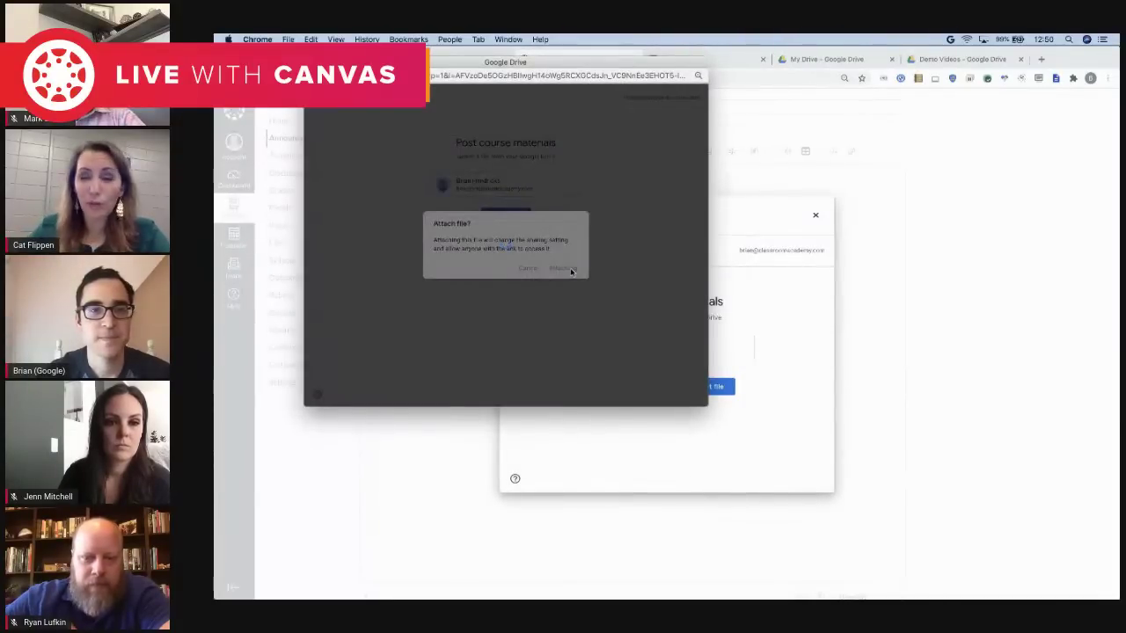
Step: Check the embedded slides in the announcement body and save the announcement for All Sections
{"action": "scroll", "coordinate": [571, 276], "scroll_direction": "down", "scroll_amount": 2}
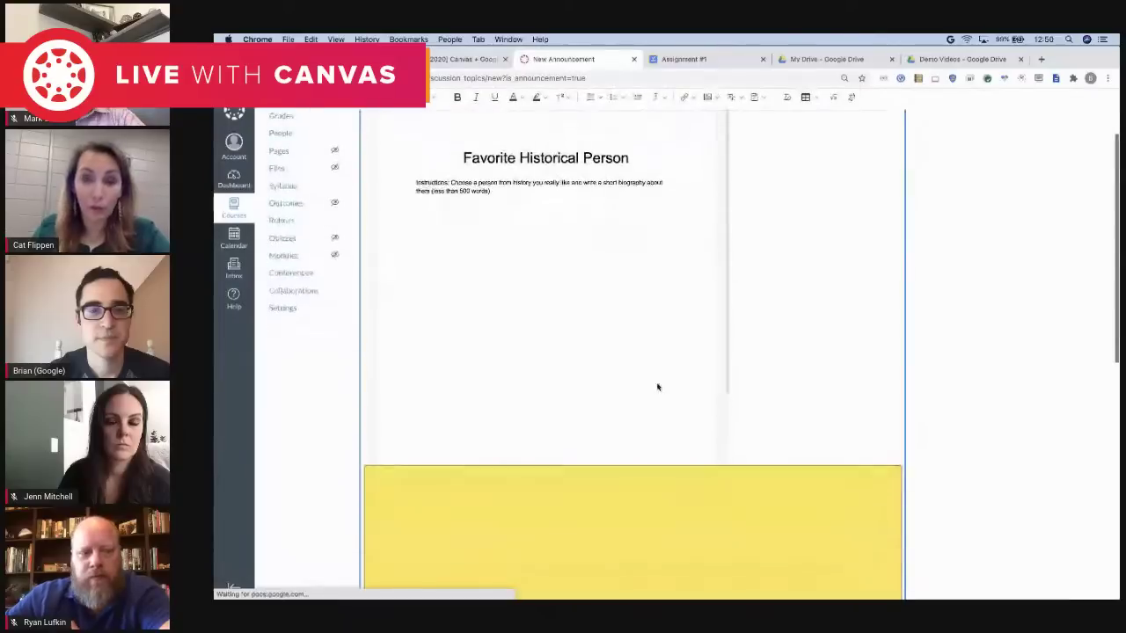
{"action": "scroll", "coordinate": [777, 430], "scroll_direction": "down", "scroll_amount": 5}
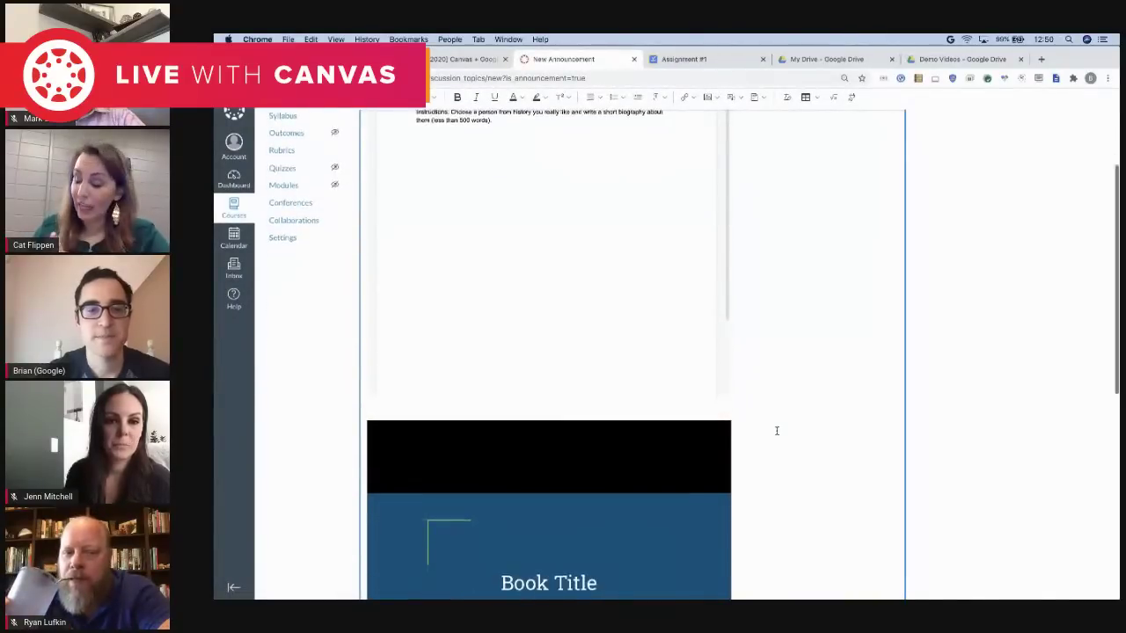
{"action": "scroll", "coordinate": [776, 430], "scroll_direction": "down", "scroll_amount": 2}
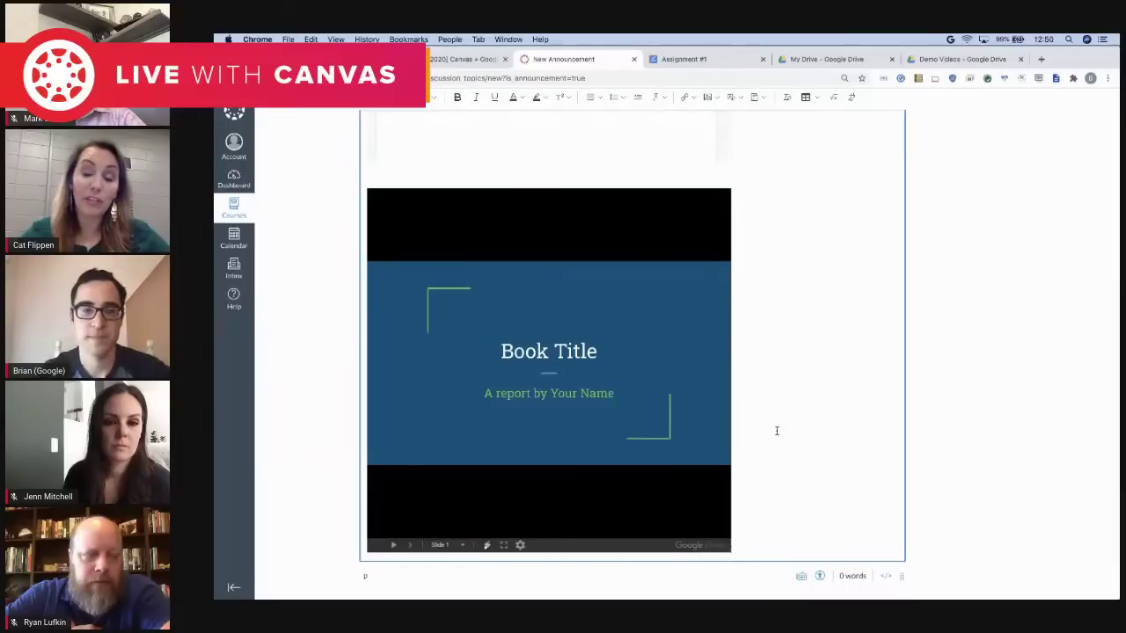
{"action": "scroll", "coordinate": [776, 430], "scroll_direction": "down", "scroll_amount": 5}
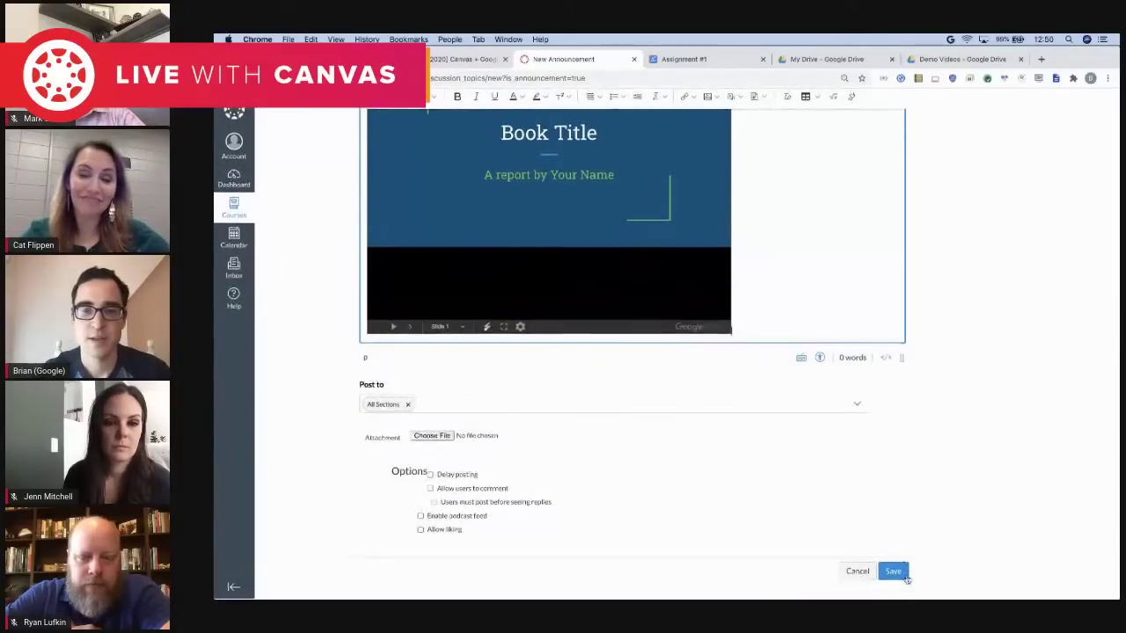
{"action": "left_click", "coordinate": [904, 576]}
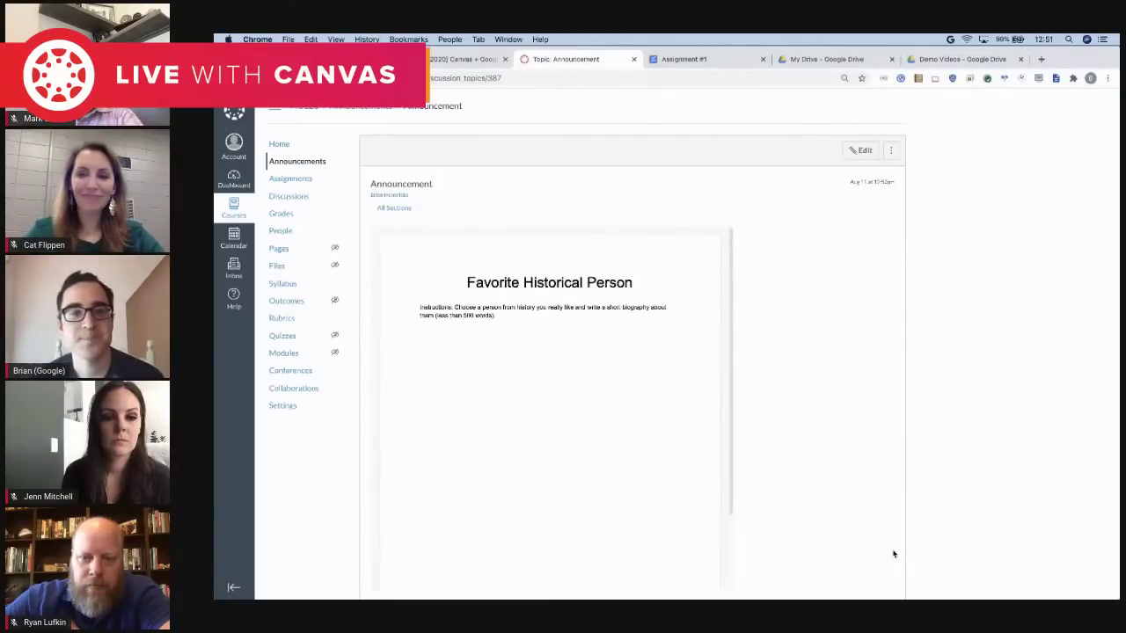
Step: Review the posted announcement's embedded document and page forward and back through the embedded Book report slides
{"action": "scroll", "coordinate": [874, 499], "scroll_direction": "down", "scroll_amount": 6}
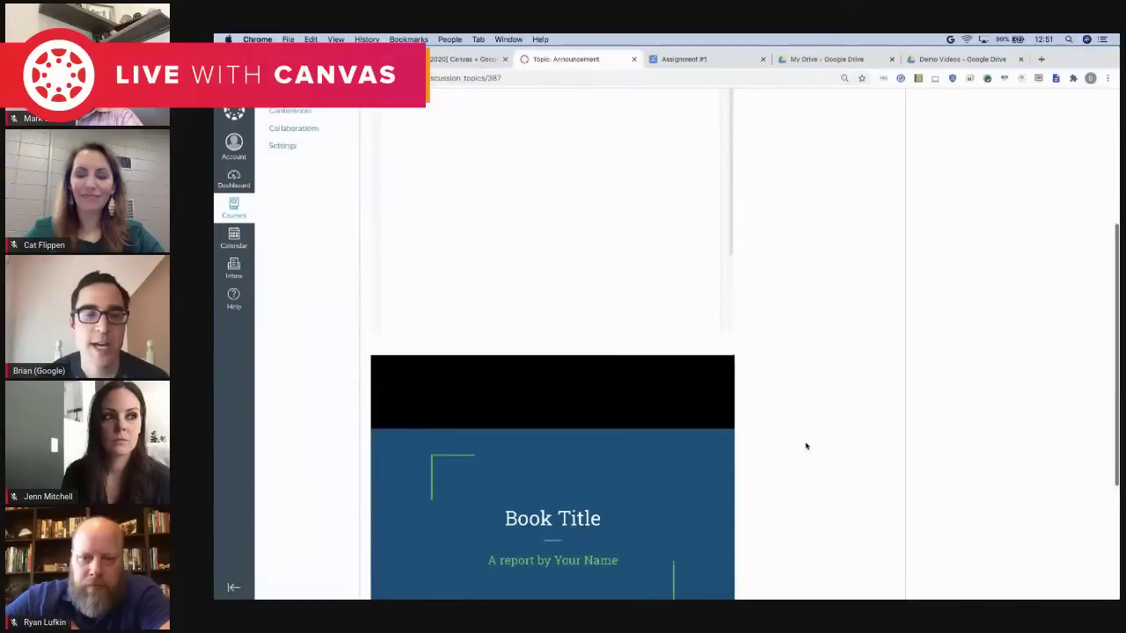
{"action": "scroll", "coordinate": [806, 447], "scroll_direction": "up", "scroll_amount": 10}
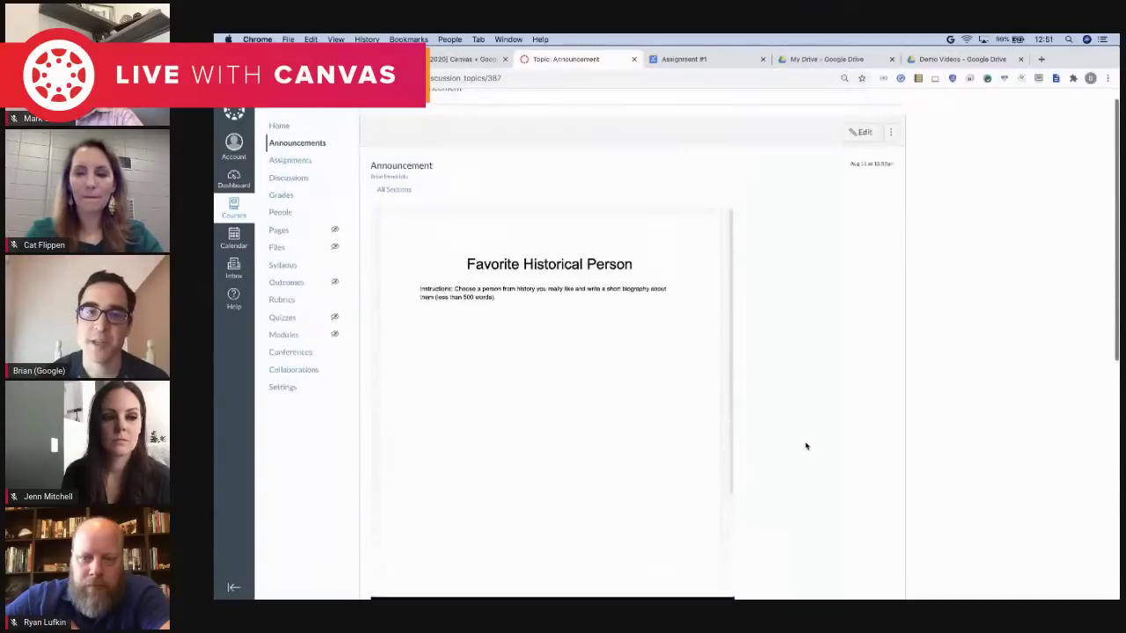
{"action": "scroll", "coordinate": [804, 415], "scroll_direction": "down", "scroll_amount": 2}
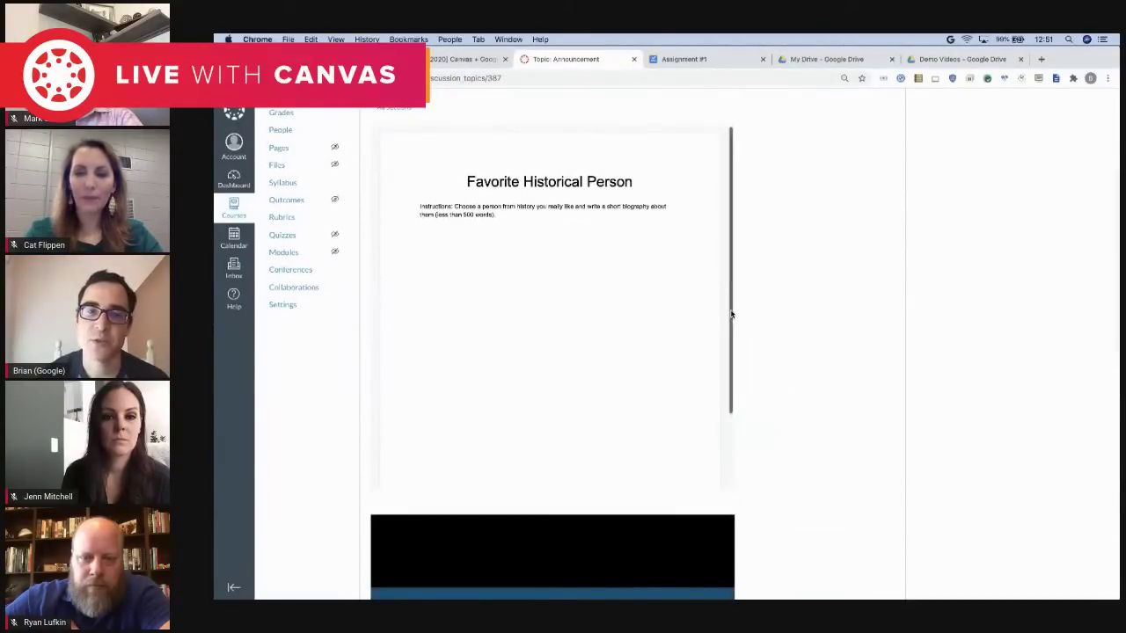
{"action": "scroll", "coordinate": [796, 337], "scroll_direction": "down", "scroll_amount": 9}
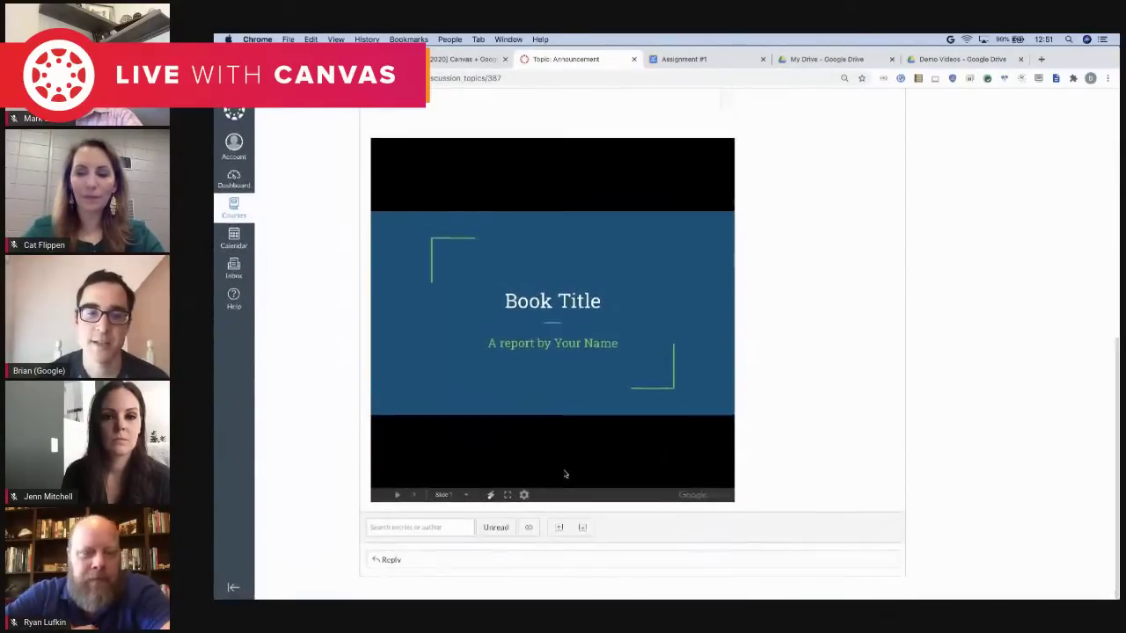
{"action": "left_click", "coordinate": [415, 498]}
{"action": "left_click", "coordinate": [415, 498]}
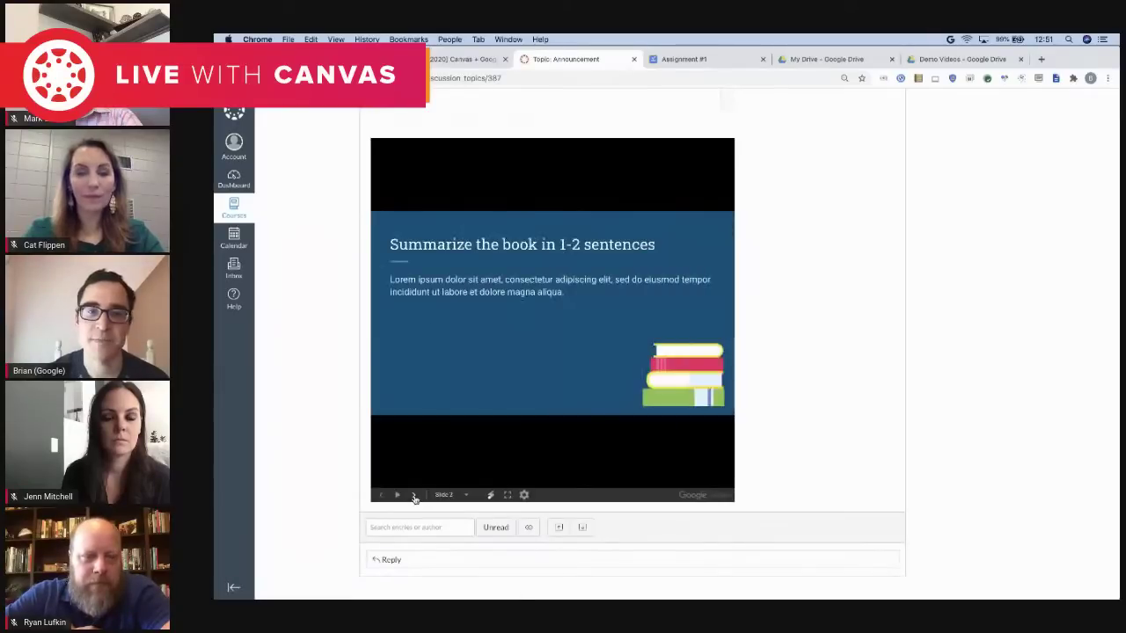
{"action": "left_click", "coordinate": [381, 495]}
{"action": "scroll", "coordinate": [794, 413], "scroll_direction": "up", "scroll_amount": 10}
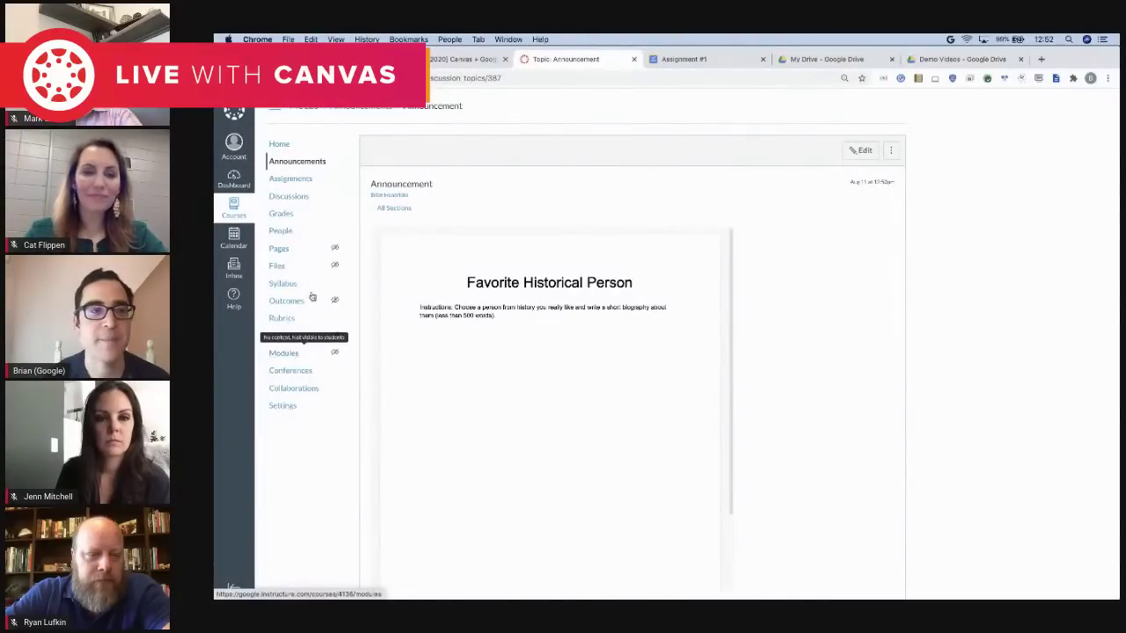
Step: Create a new assignment in the course and name it "Assignment #3"
{"action": "left_click", "coordinate": [291, 178]}
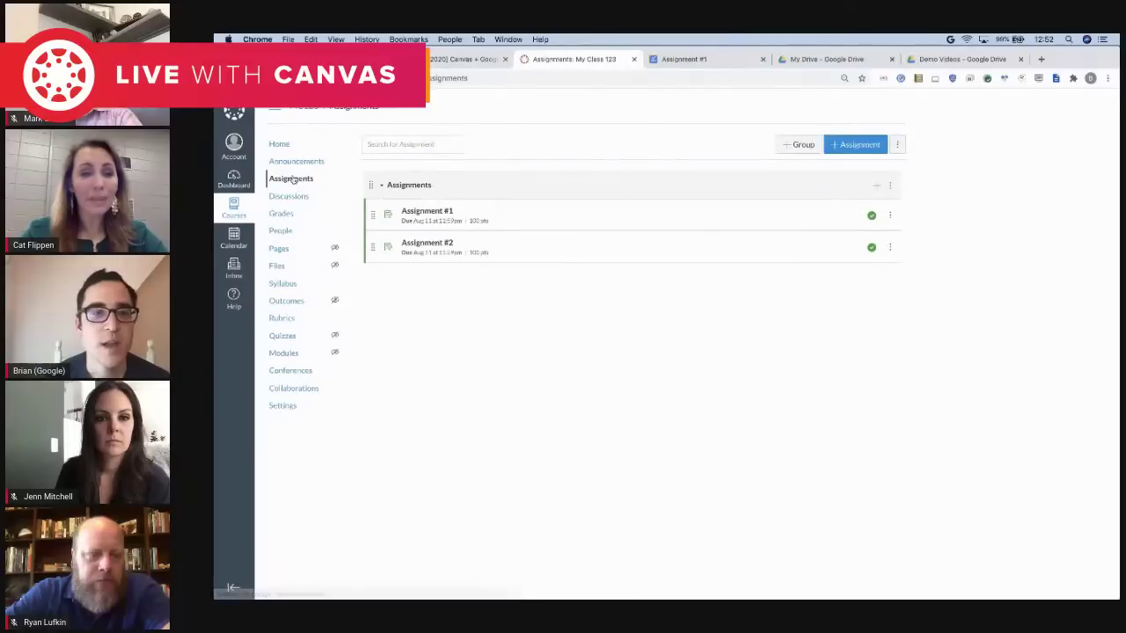
{"action": "left_click", "coordinate": [857, 145]}
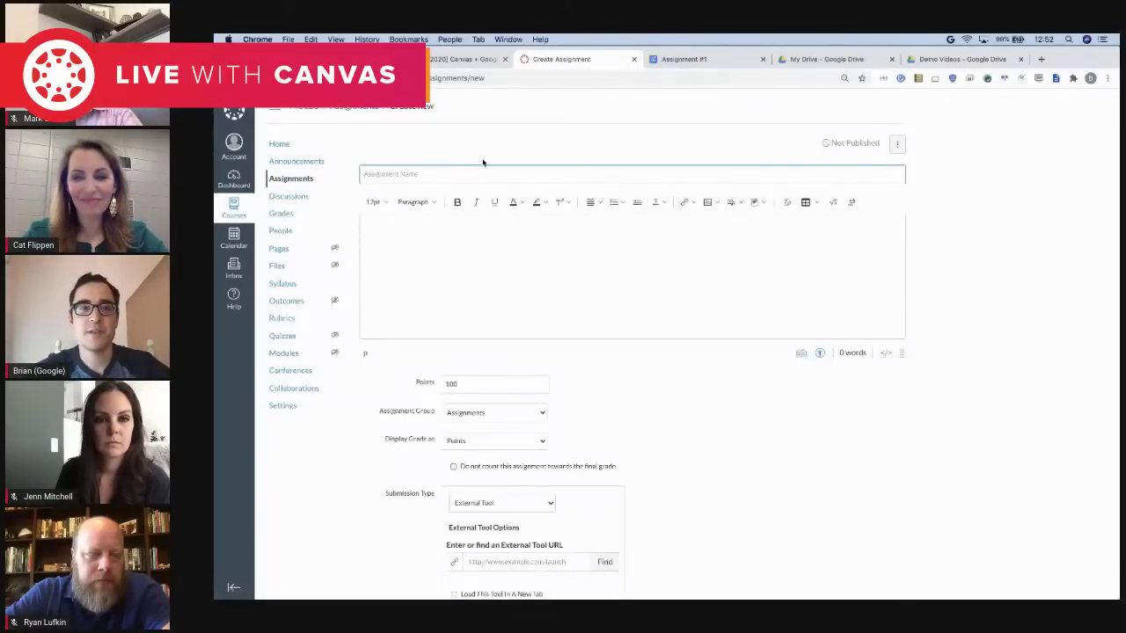
{"action": "type", "text": "Assignment #4"}
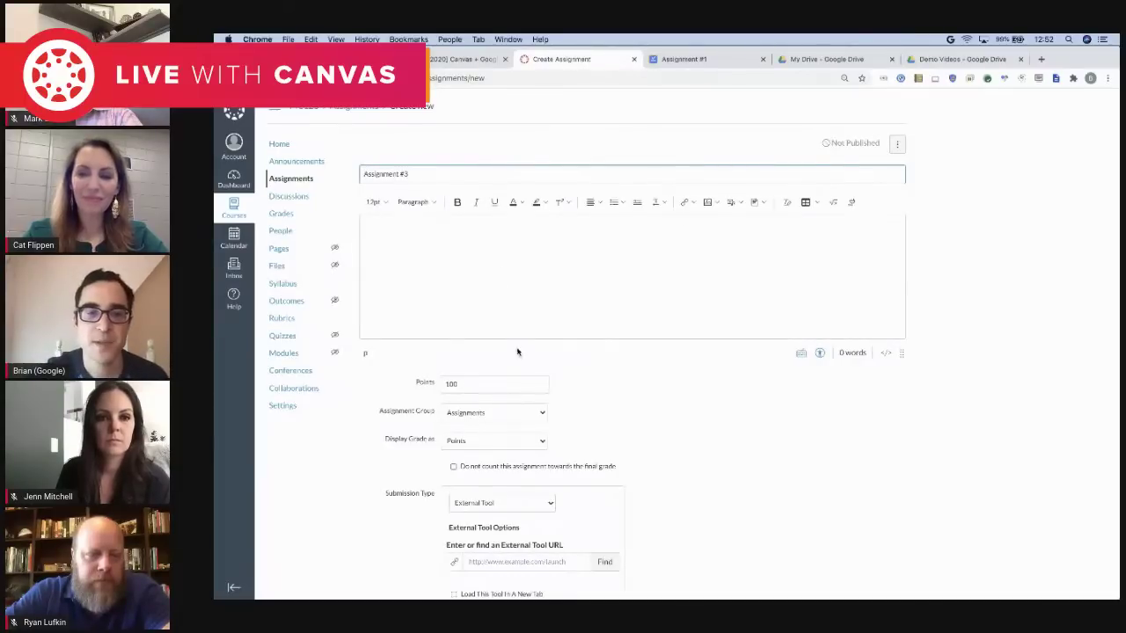
Step: Set the submission type to Online with File Uploads as the entry option, then save and publish the assignment
{"action": "scroll", "coordinate": [560, 373], "scroll_direction": "down", "scroll_amount": 2}
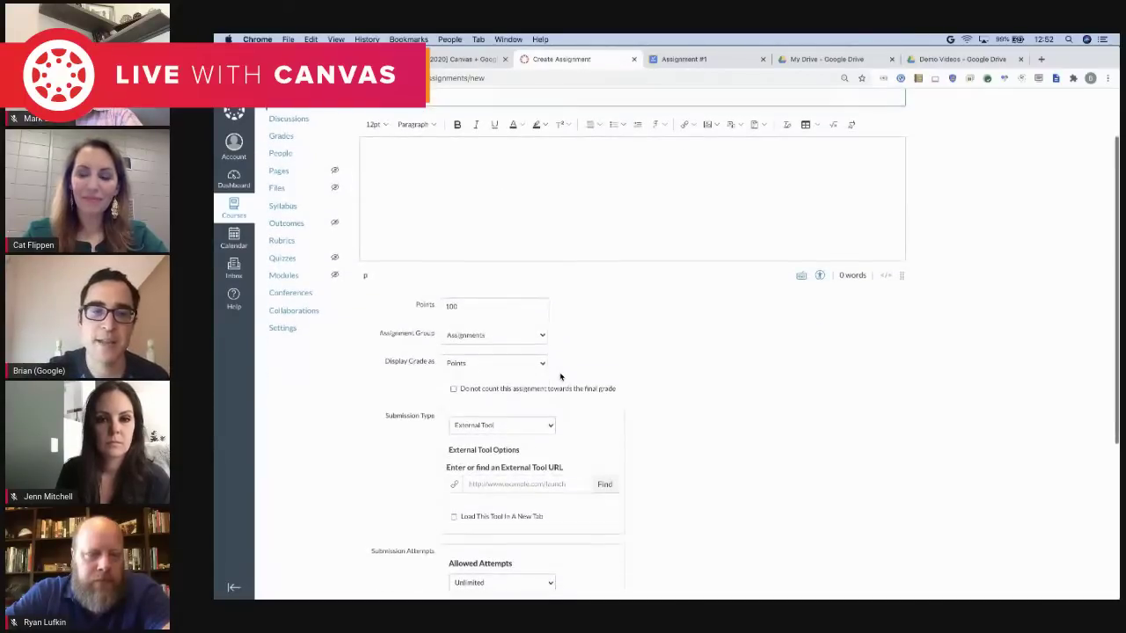
{"action": "left_click", "coordinate": [549, 429]}
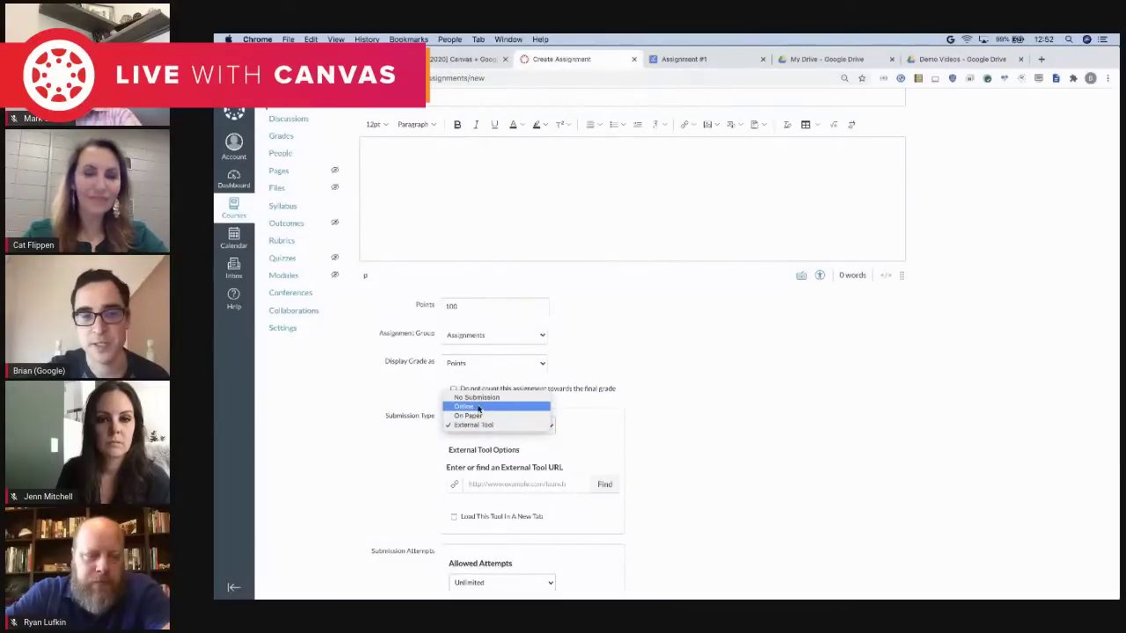
{"action": "left_click", "coordinate": [479, 407]}
{"action": "scroll", "coordinate": [563, 446], "scroll_direction": "down", "scroll_amount": 1}
{"action": "left_click", "coordinate": [477, 425]}
{"action": "scroll", "coordinate": [610, 467], "scroll_direction": "down", "scroll_amount": 2}
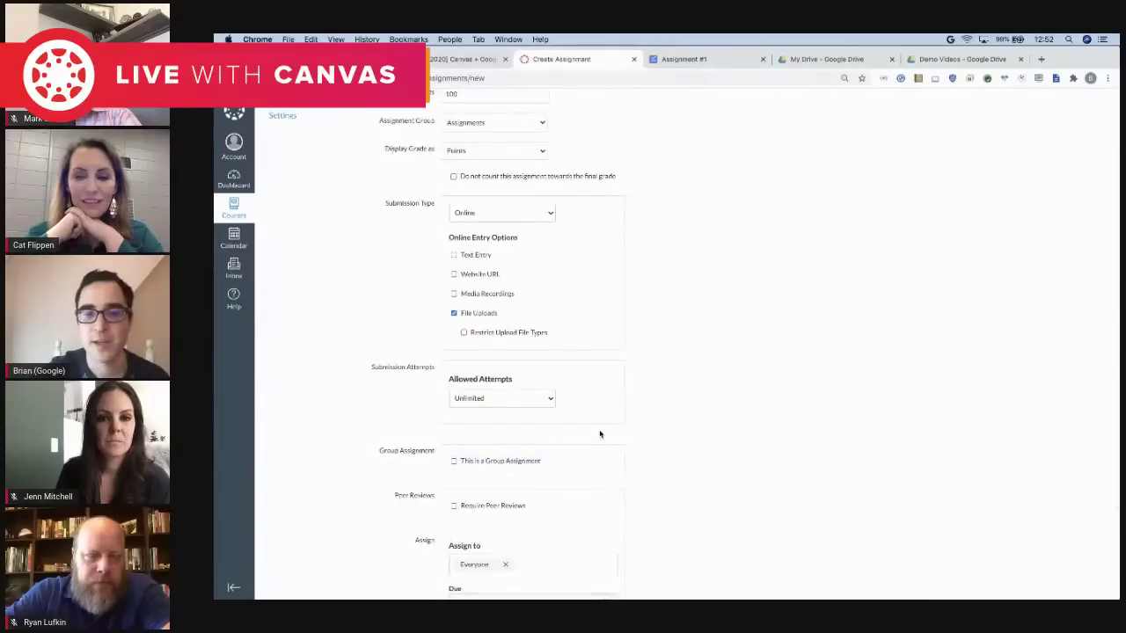
{"action": "scroll", "coordinate": [597, 432], "scroll_direction": "down", "scroll_amount": 4}
{"action": "left_click", "coordinate": [827, 555]}
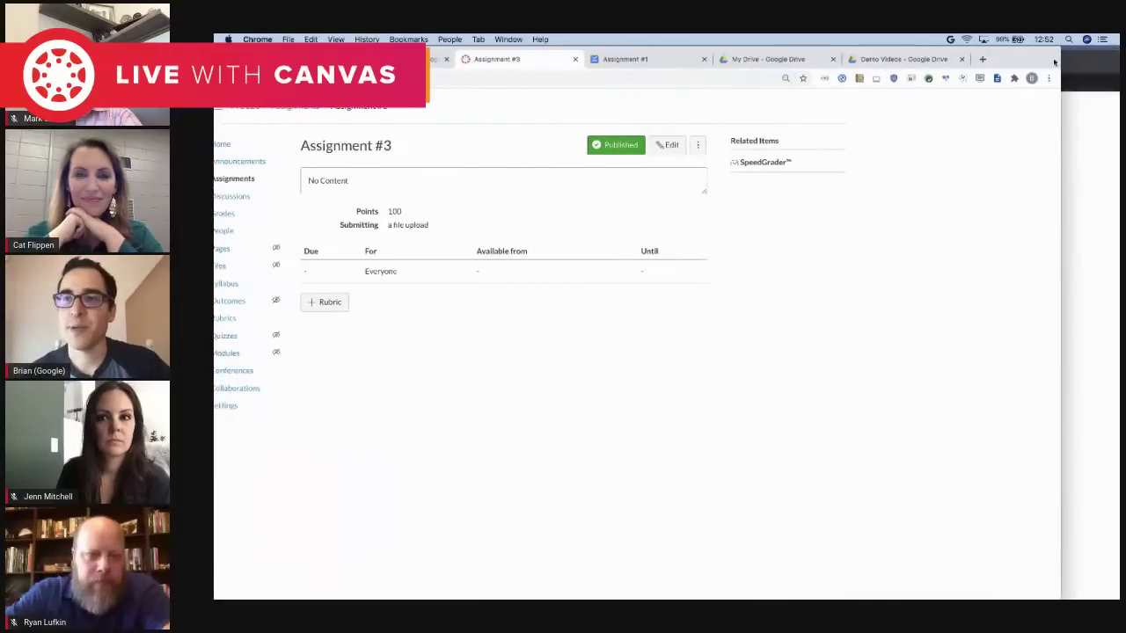
Step: Switch to the student's Canvas session, open Assignment #3 and start a submission
{"action": "key", "text": "super+grave"}
{"action": "left_click", "coordinate": [317, 167]}
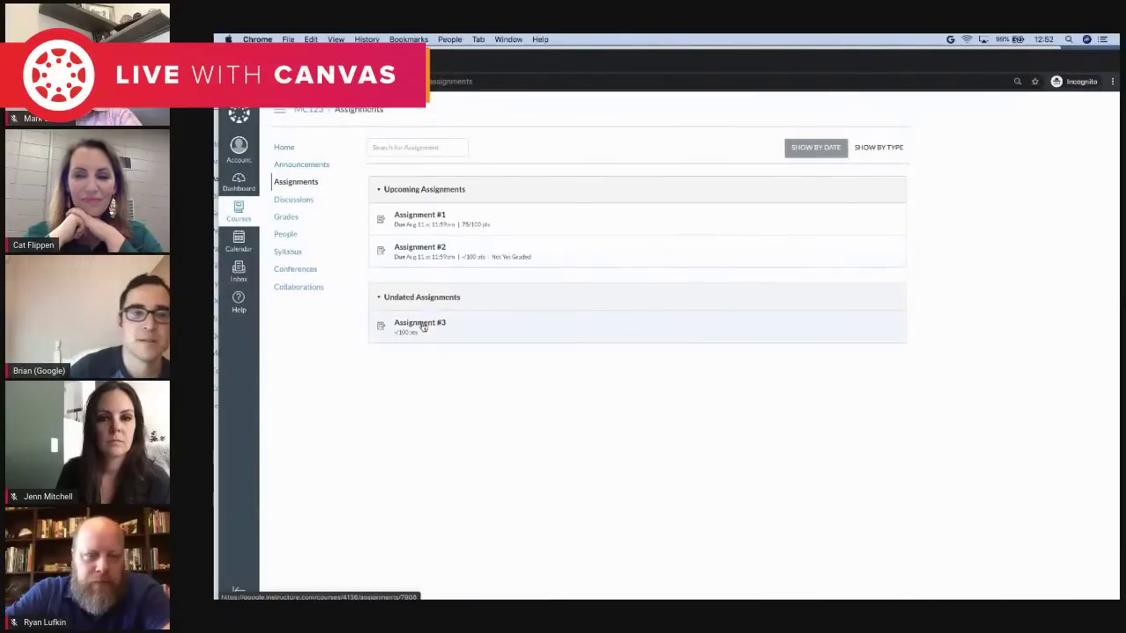
{"action": "left_click", "coordinate": [424, 324]}
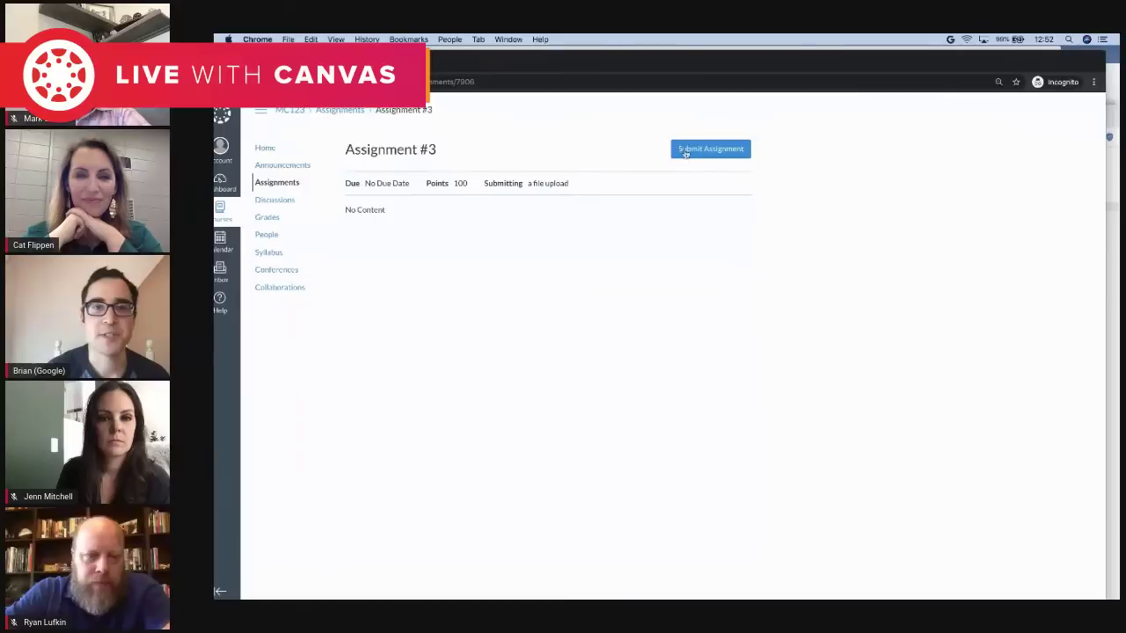
{"action": "left_click", "coordinate": [696, 152]}
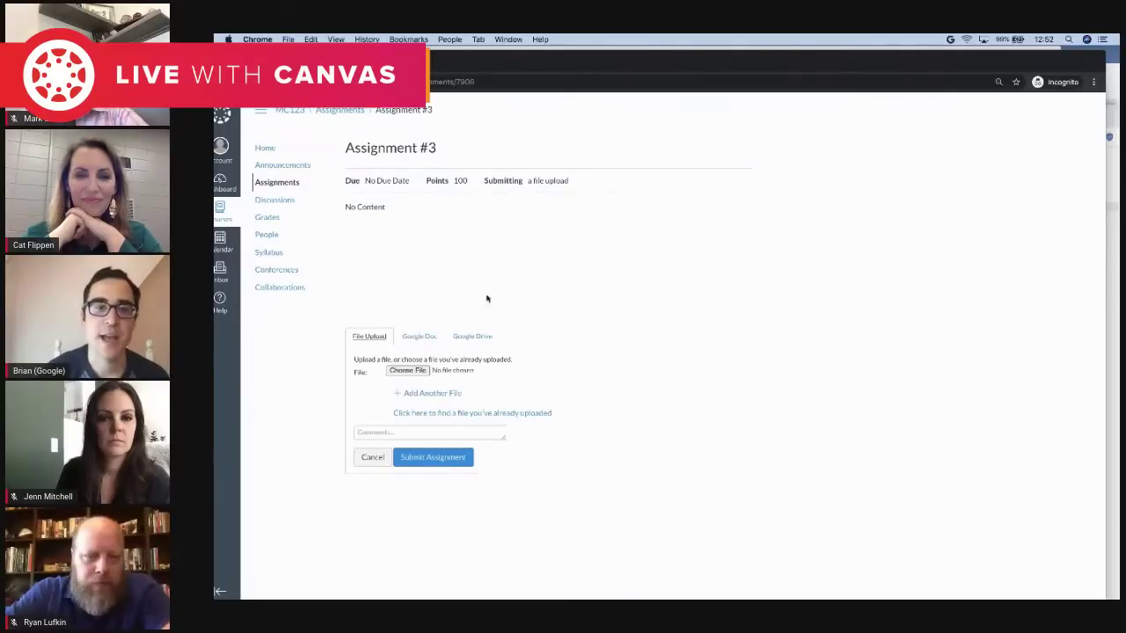
Step: Attach the My Assignment document from the student's Google Drive, submit it and acknowledge the processing notice
{"action": "left_click", "coordinate": [473, 336]}
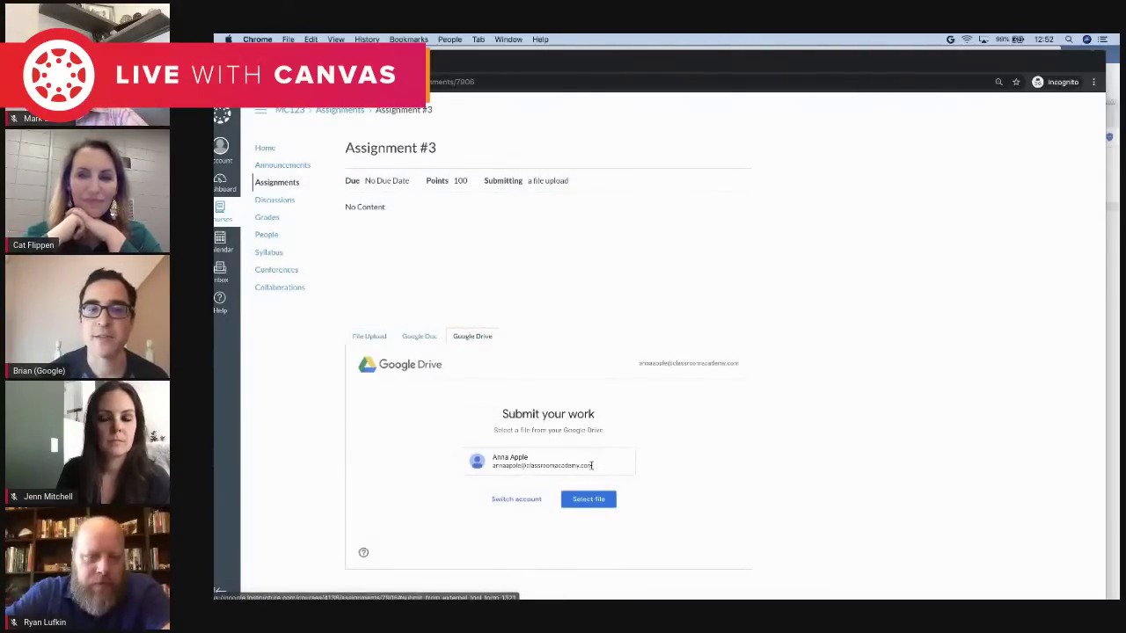
{"action": "left_click", "coordinate": [591, 501]}
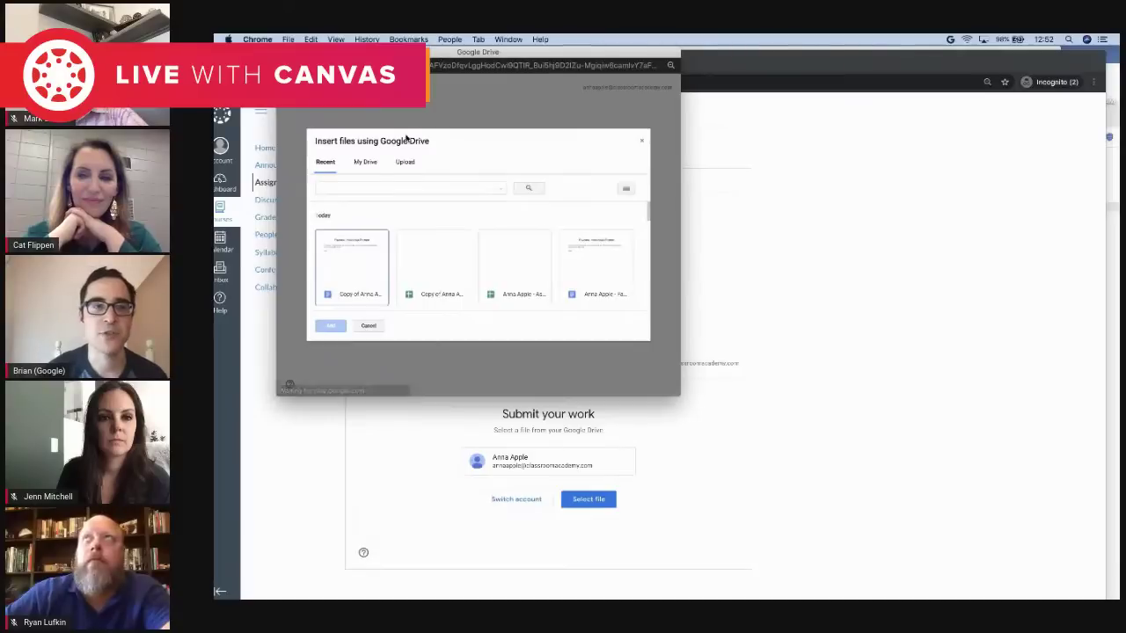
{"action": "left_click", "coordinate": [365, 162]}
{"action": "left_click", "coordinate": [351, 286]}
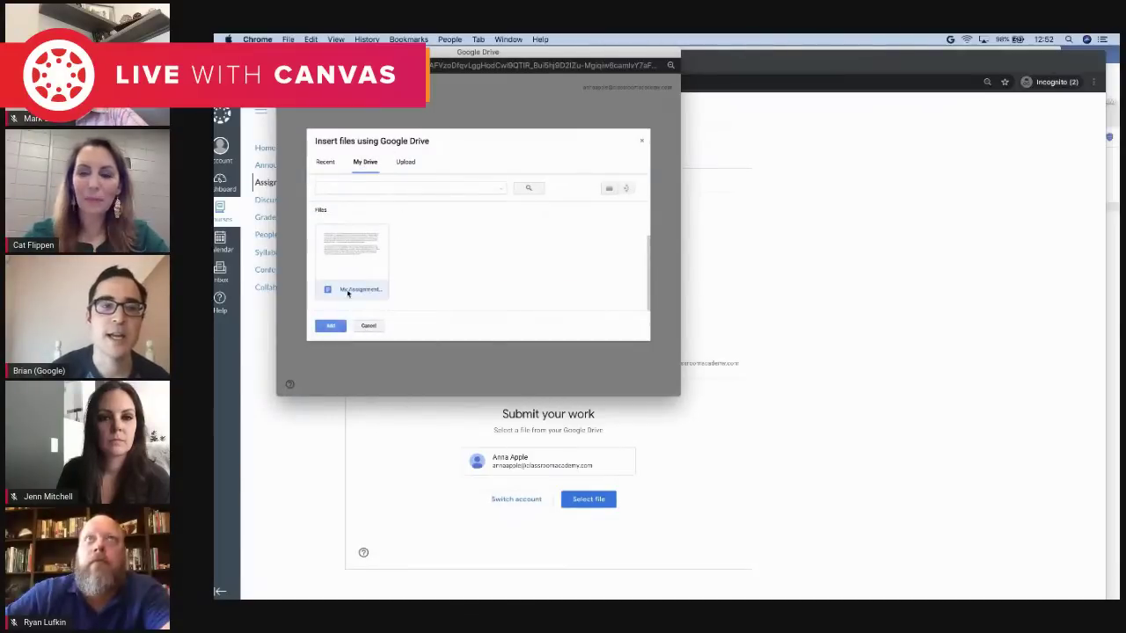
{"action": "left_click", "coordinate": [330, 325]}
{"action": "left_click", "coordinate": [545, 266]}
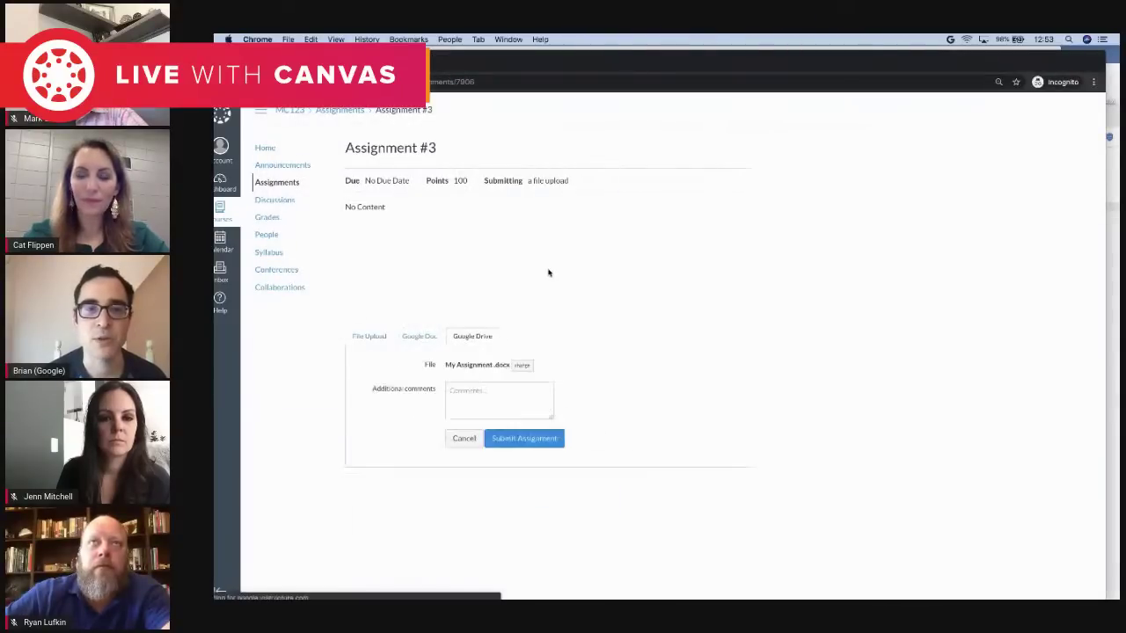
{"action": "left_click", "coordinate": [514, 438]}
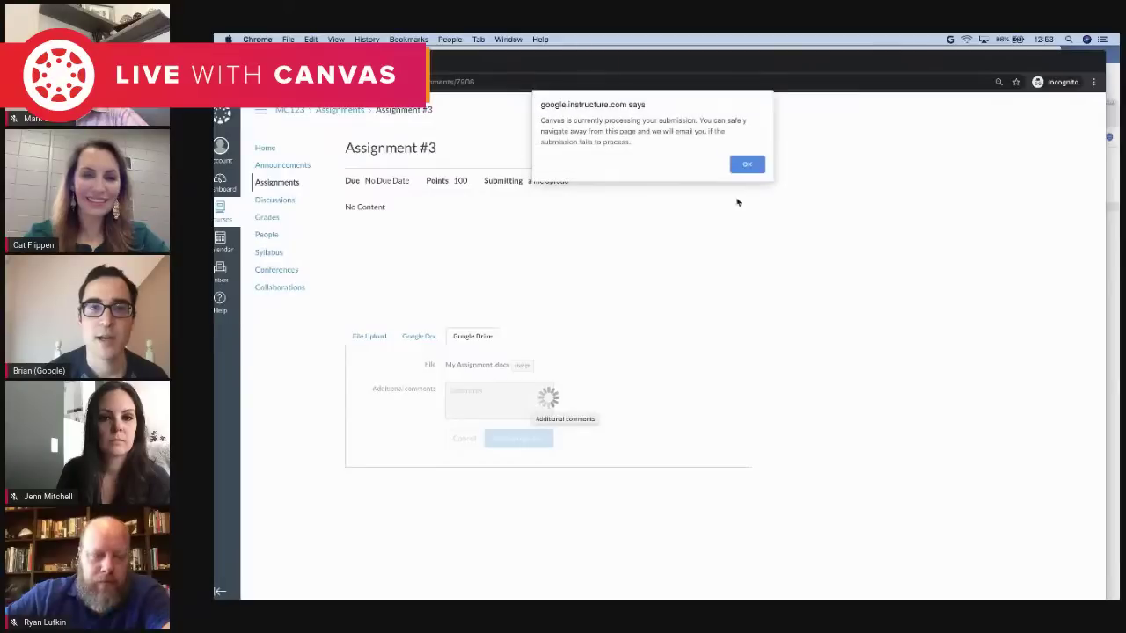
{"action": "left_click", "coordinate": [752, 161]}
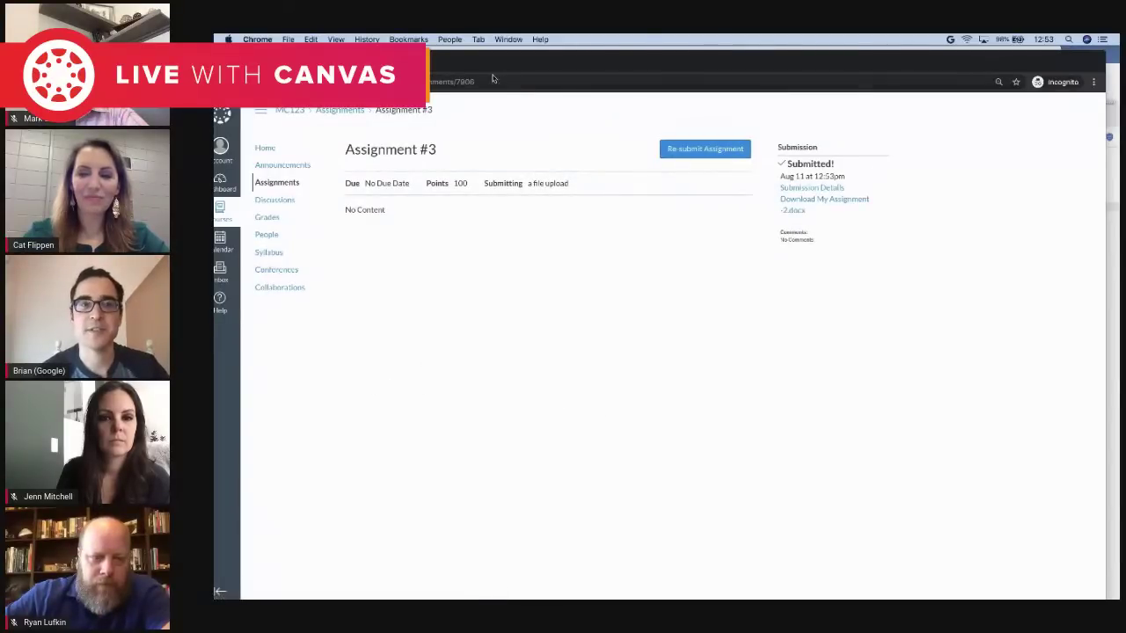
Step: Switch back to the instructor's Canvas session and open the Assignment #3 submission in SpeedGrader
{"action": "left_click_drag", "start_coordinate": [489, 68], "coordinate": [559, 68]}
{"action": "left_click", "coordinate": [264, 176]}
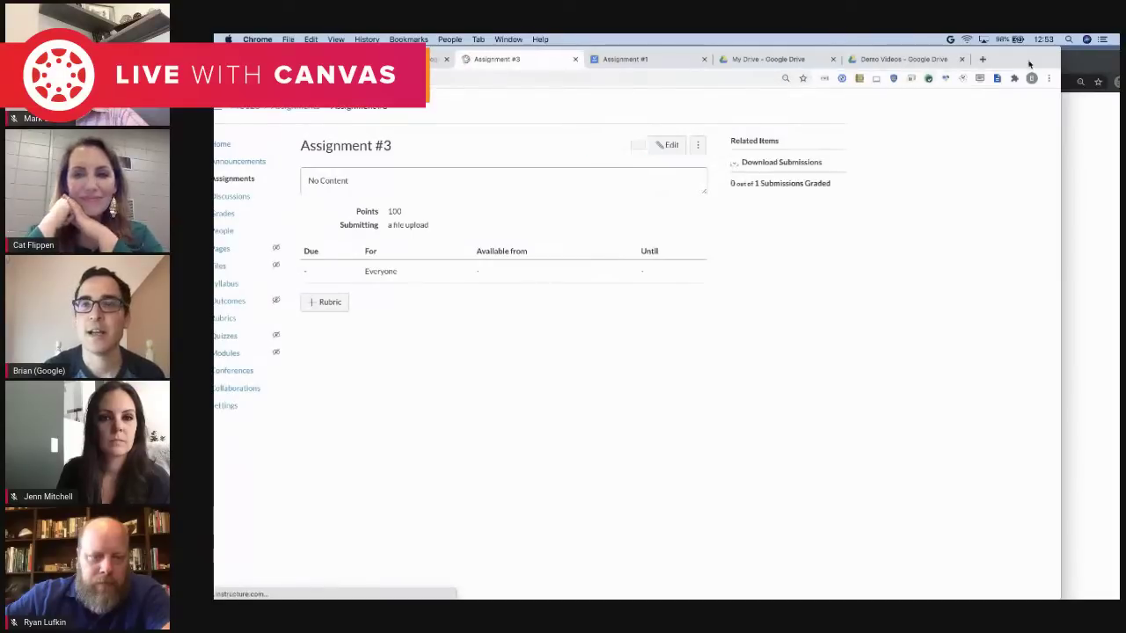
{"action": "left_click", "coordinate": [796, 166]}
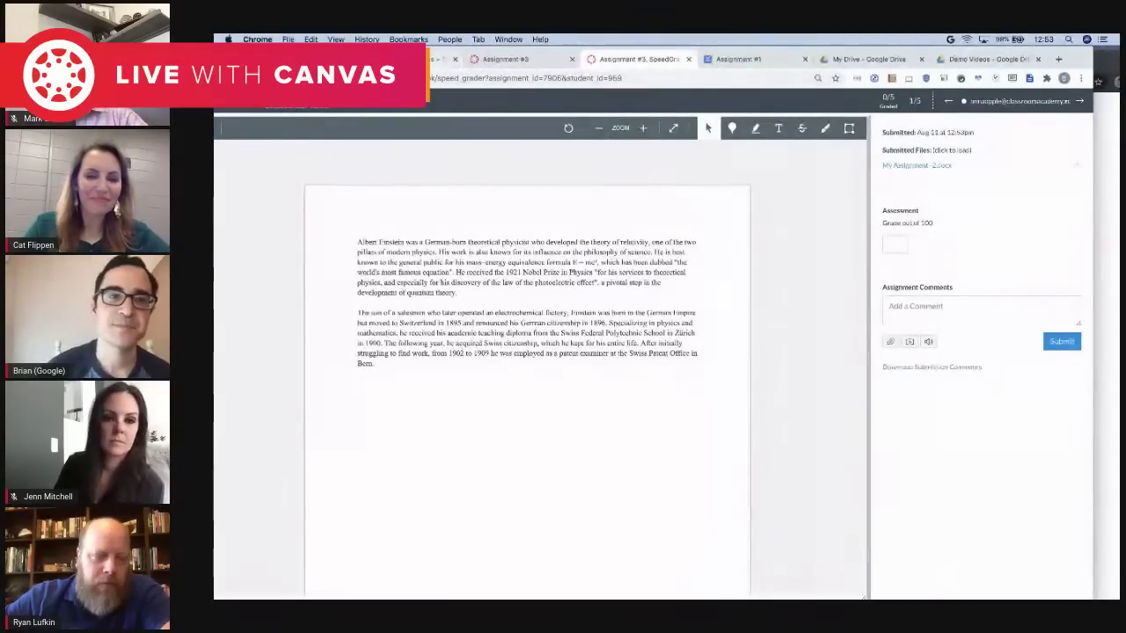
Step: Switch to the slide presentation and advance past Product recap to the "Enhance your LMS with Assignments" slide
{"action": "key", "text": "super+1"}
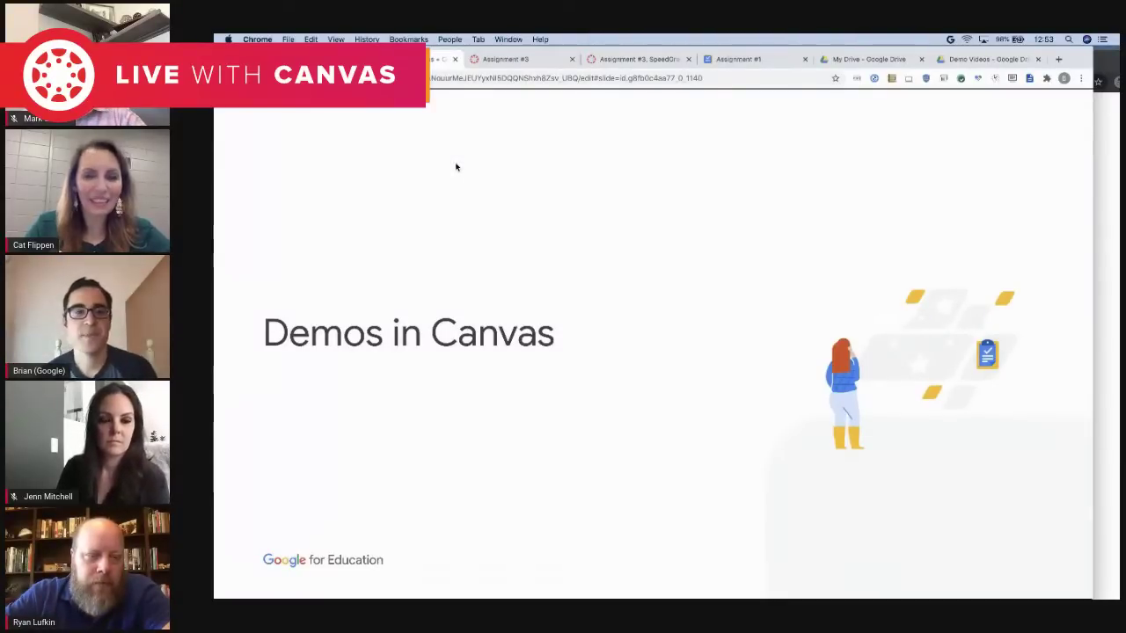
{"action": "key", "text": "Right"}
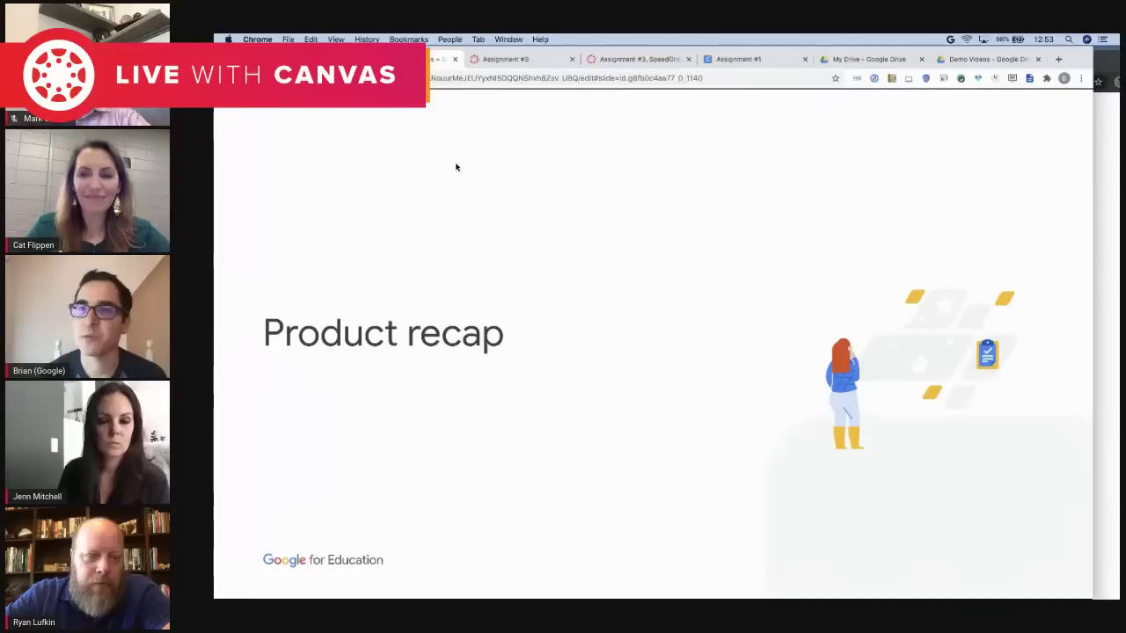
{"action": "key", "text": "Right"}
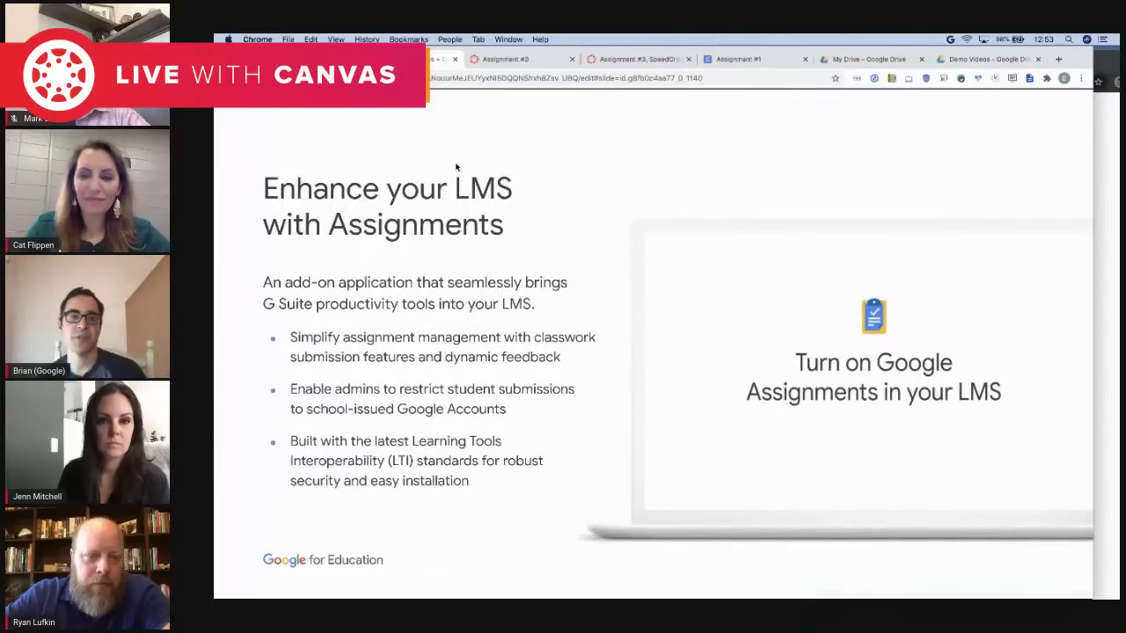